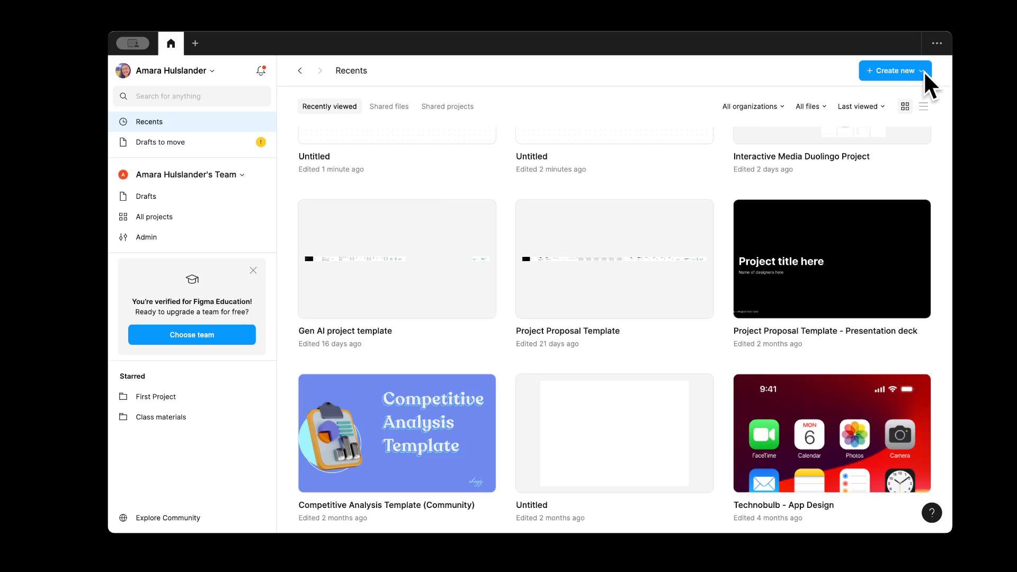
Step: Create a new blank FigJam board from the Create new menu
click(888, 69)
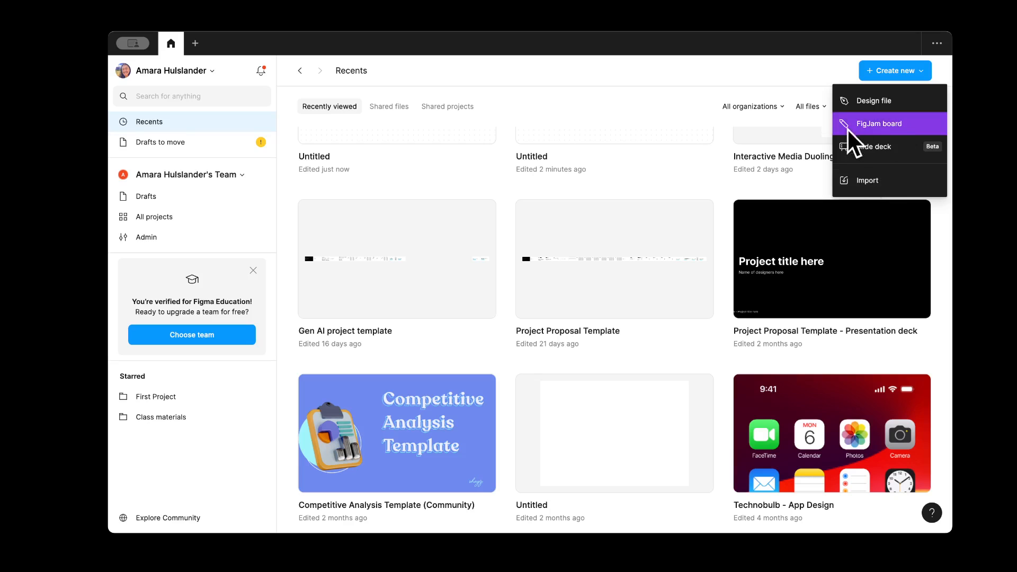
click(879, 123)
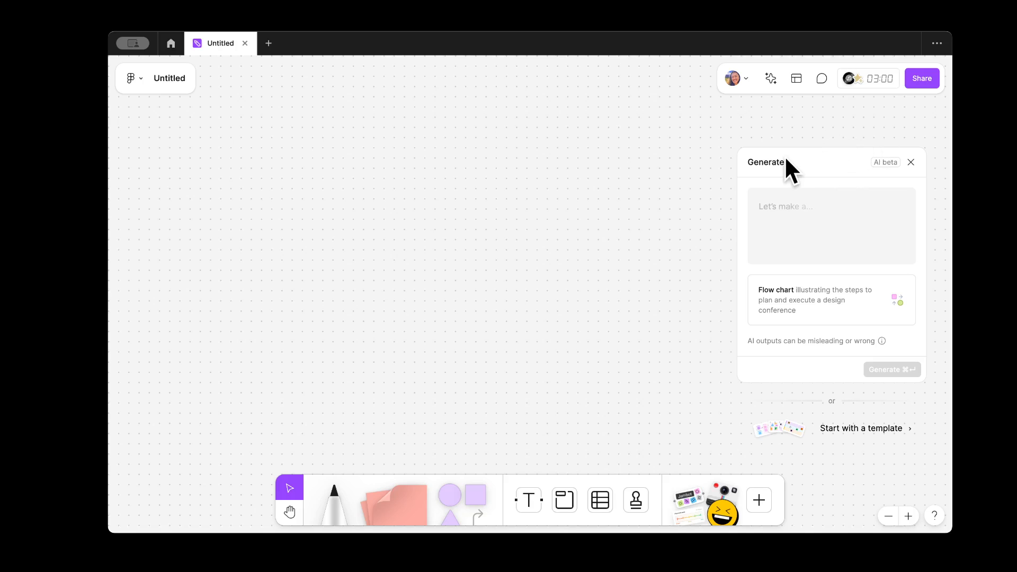
Step: Close the AI Generate panel and the FigJam AI tip, then bring up the Share dialog
click(911, 162)
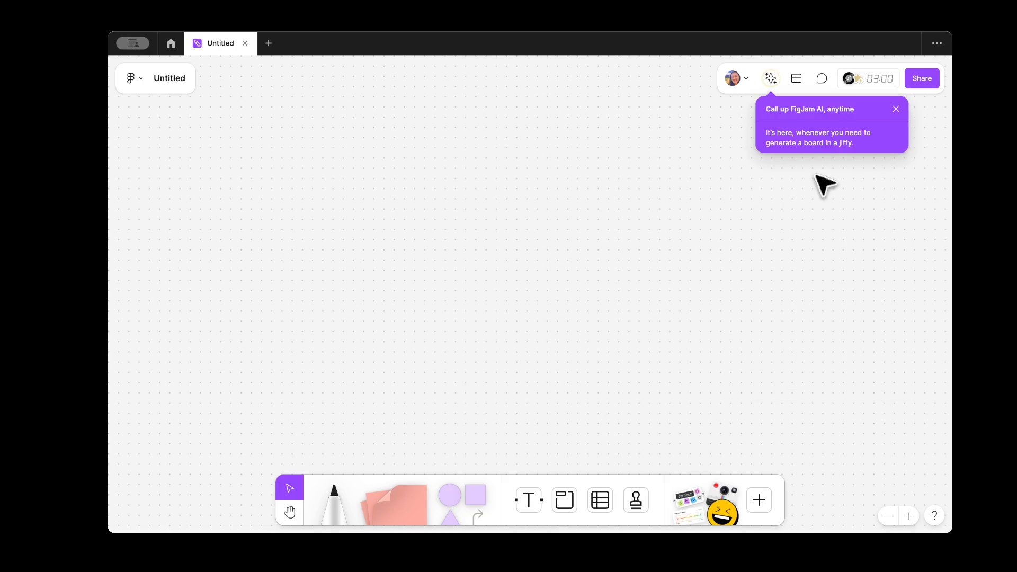
click(895, 110)
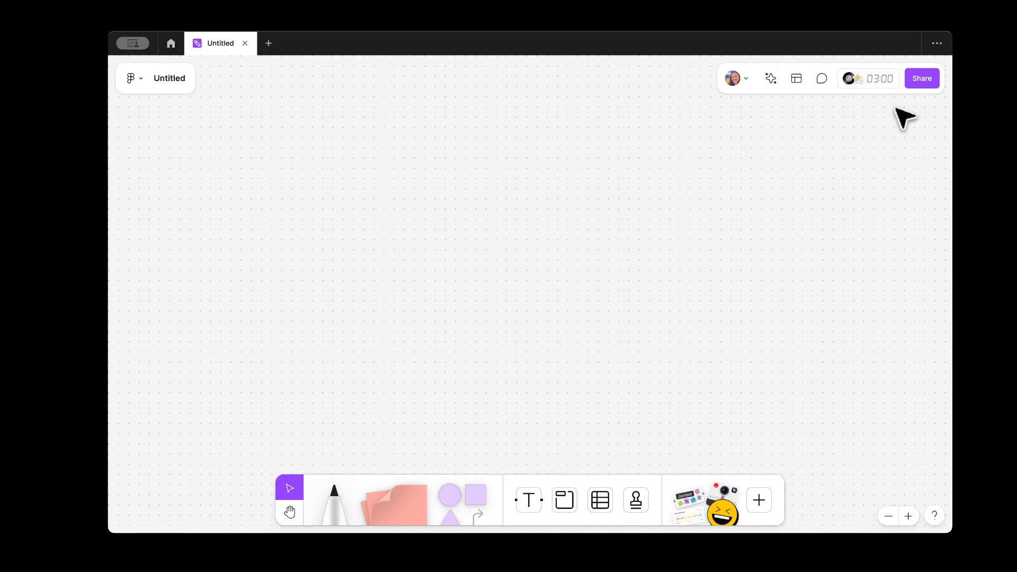
click(921, 76)
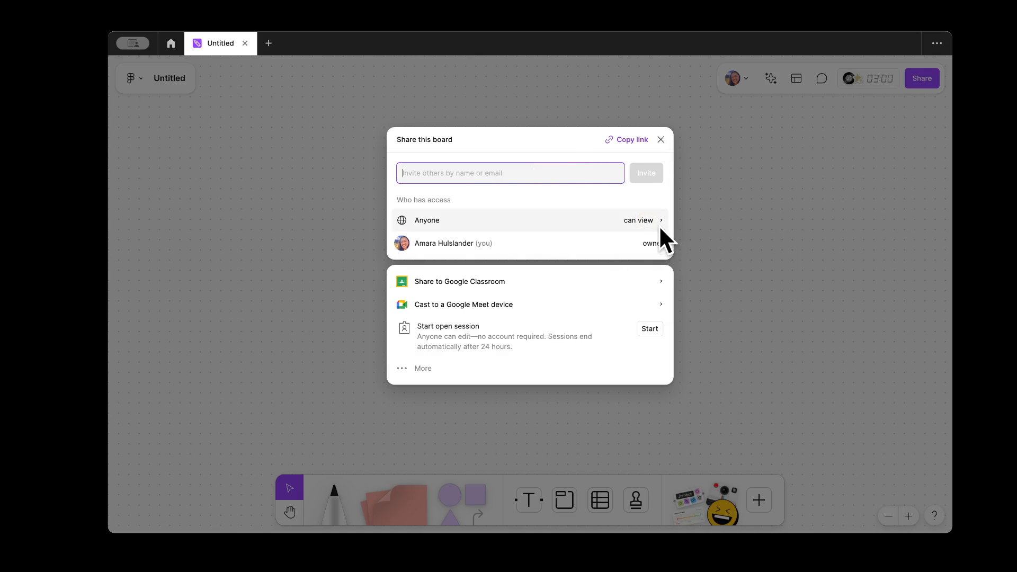
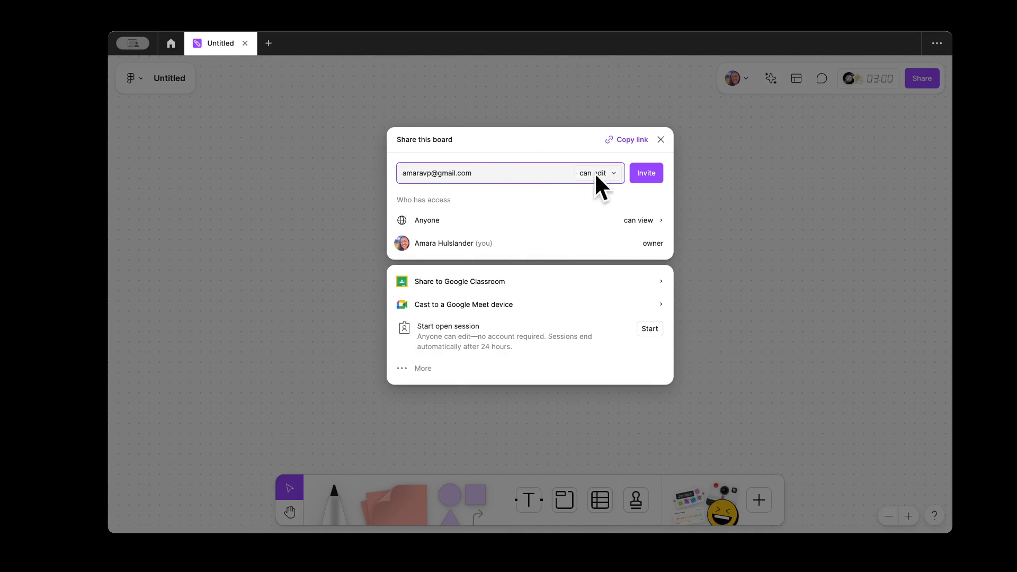
Step: Enter an invitee's e-mail and check edit access, then clear it and close the Share dialog
click(614, 173)
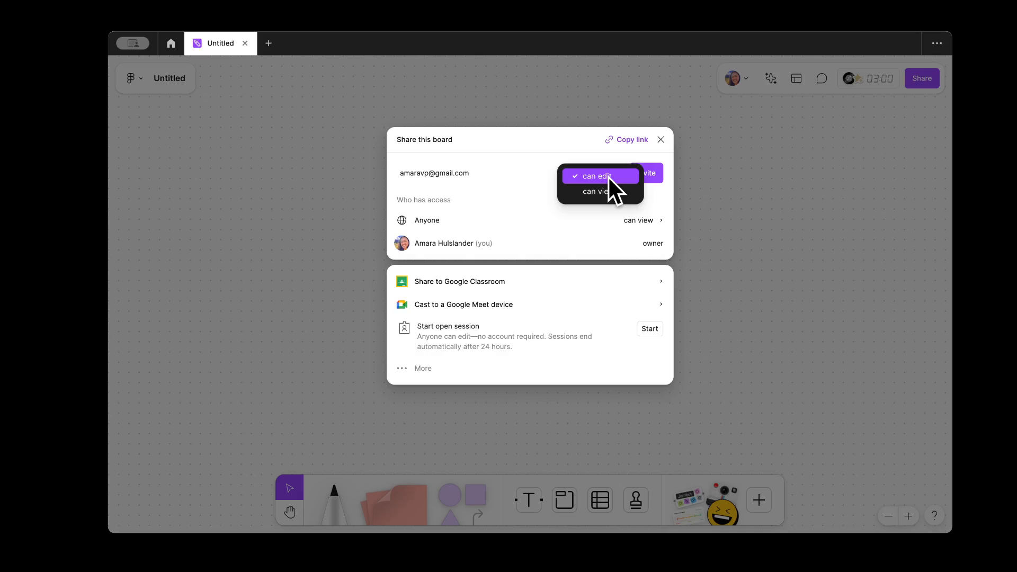
click(509, 170)
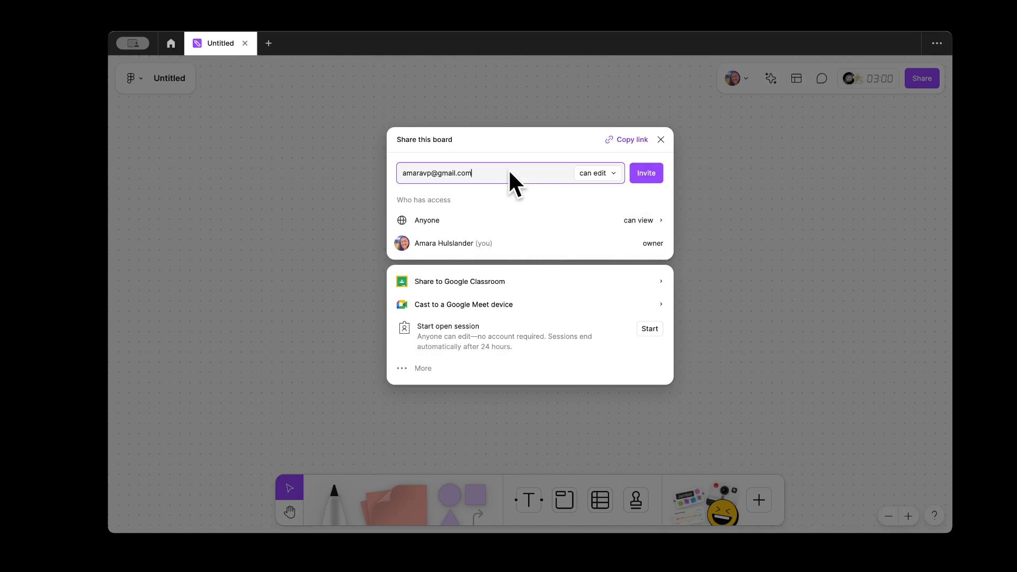
key(ctrl+a)
key(BackSpace)
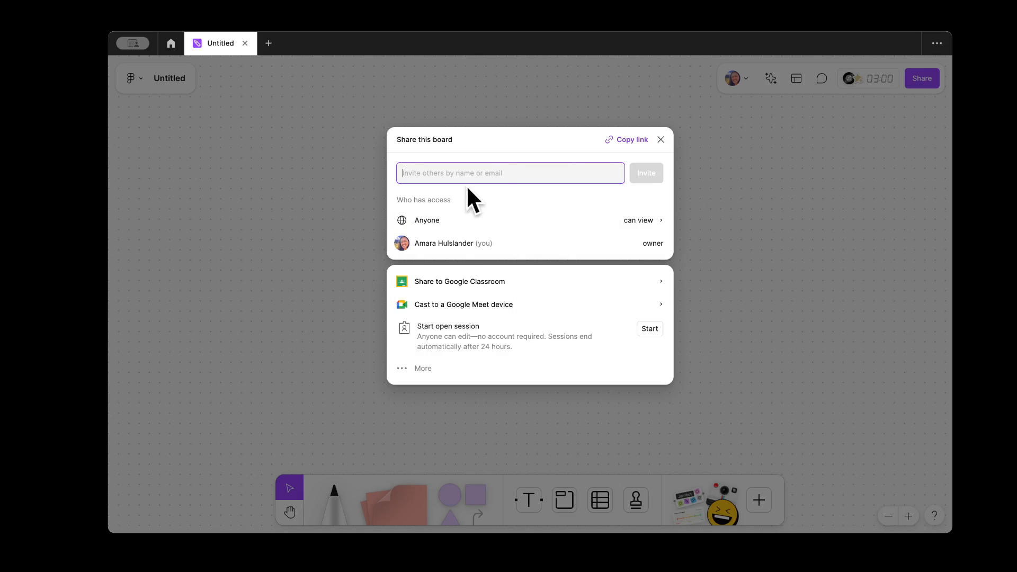
click(660, 139)
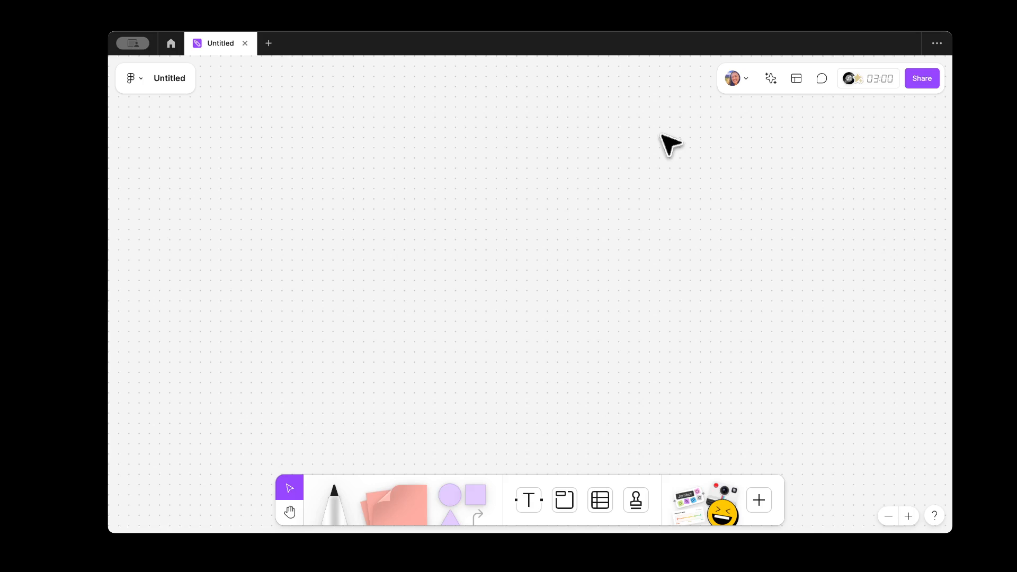
click(923, 78)
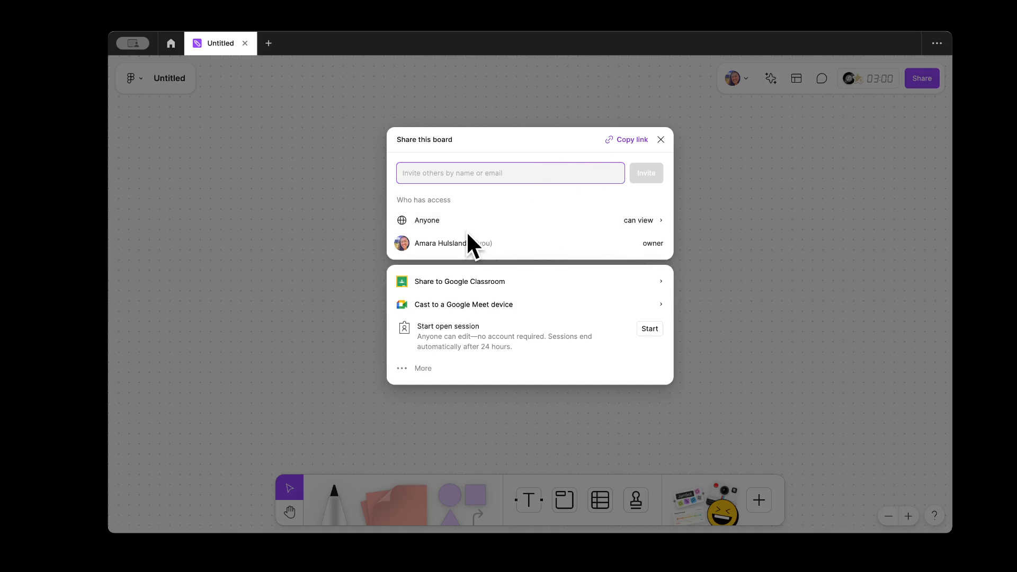
click(660, 141)
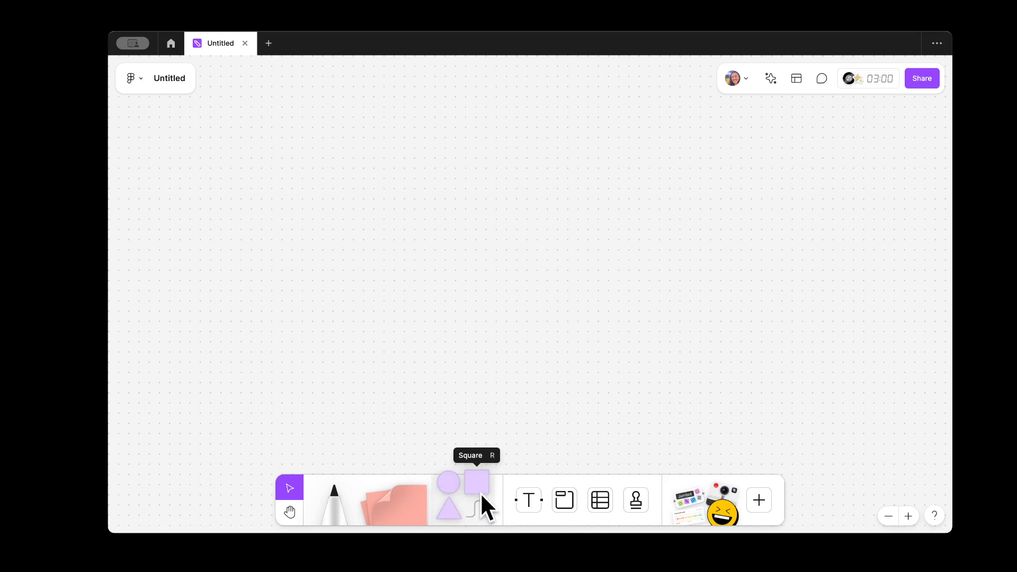
Step: Drag a square shape from the toolbar onto the board
drag(478, 487, 351, 256)
click(438, 283)
click(352, 229)
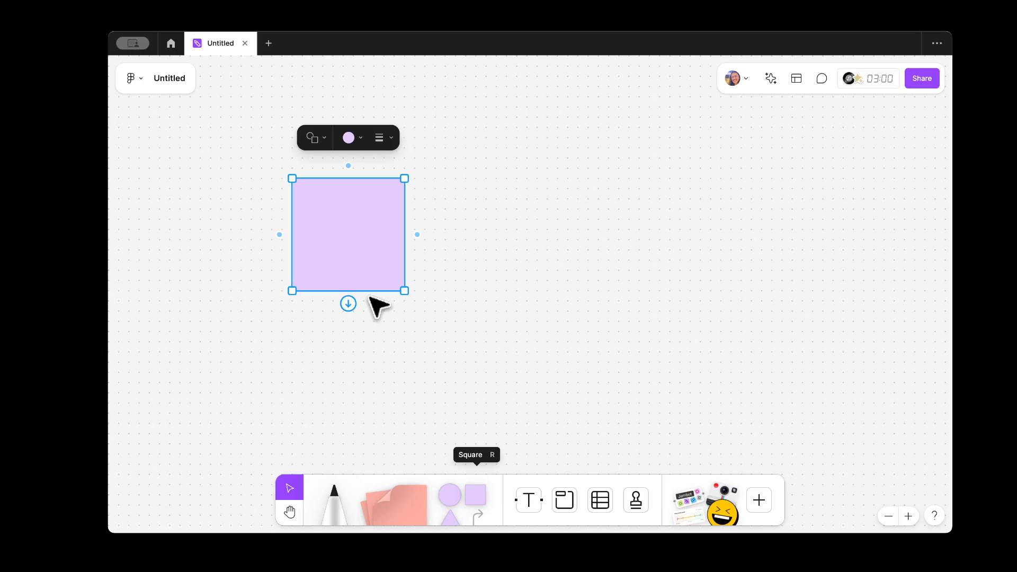
click(422, 230)
click(356, 209)
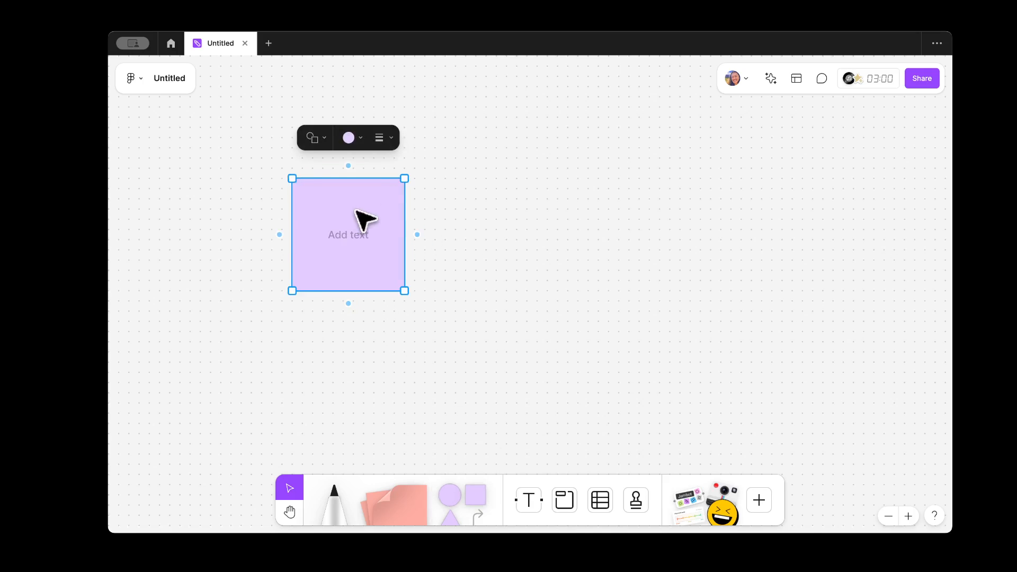
Step: Try circle, diamond and rounded-square shape types, then switch back to a plain square
click(323, 138)
click(301, 174)
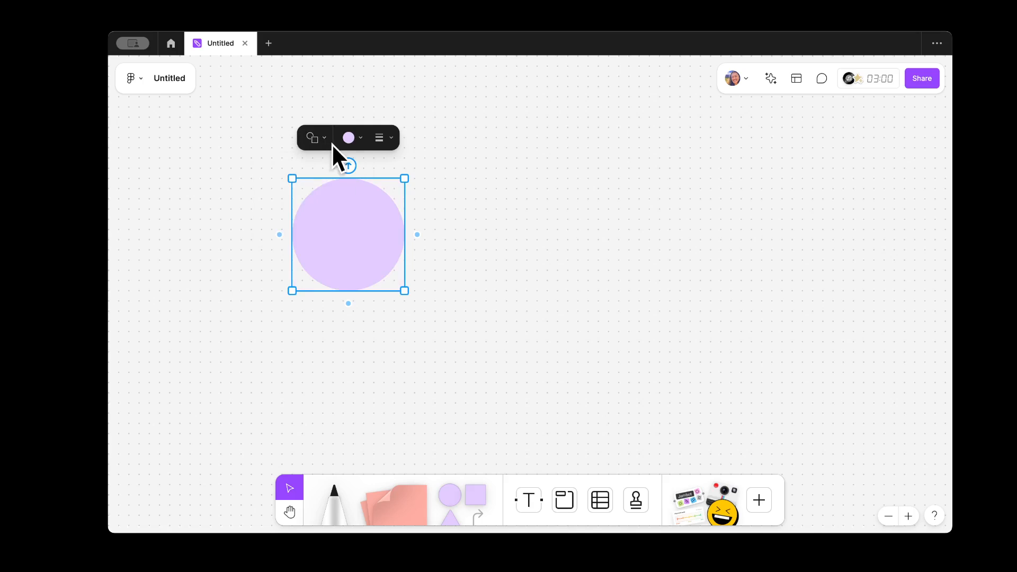
click(319, 135)
click(321, 136)
click(322, 134)
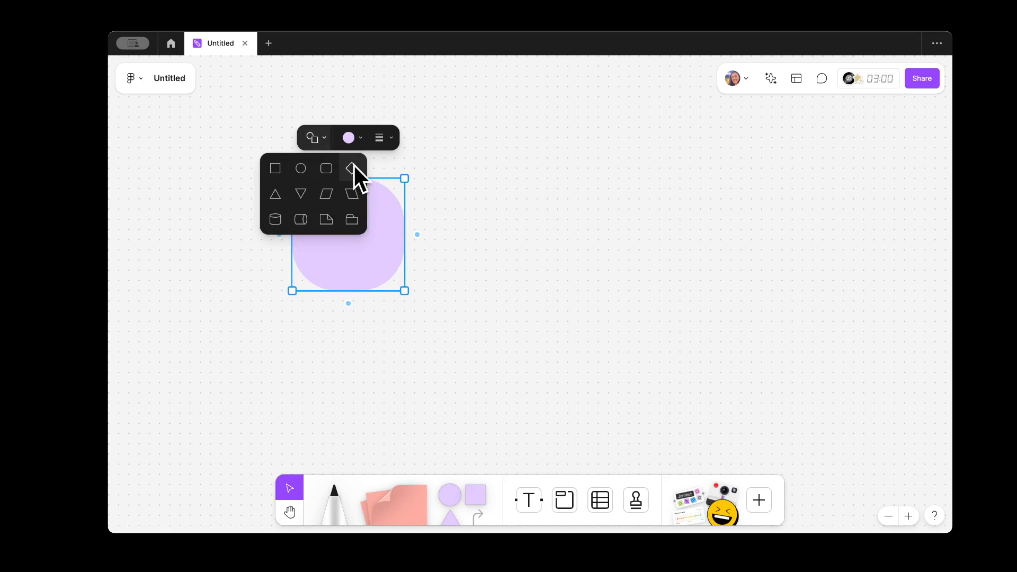
click(353, 168)
click(318, 139)
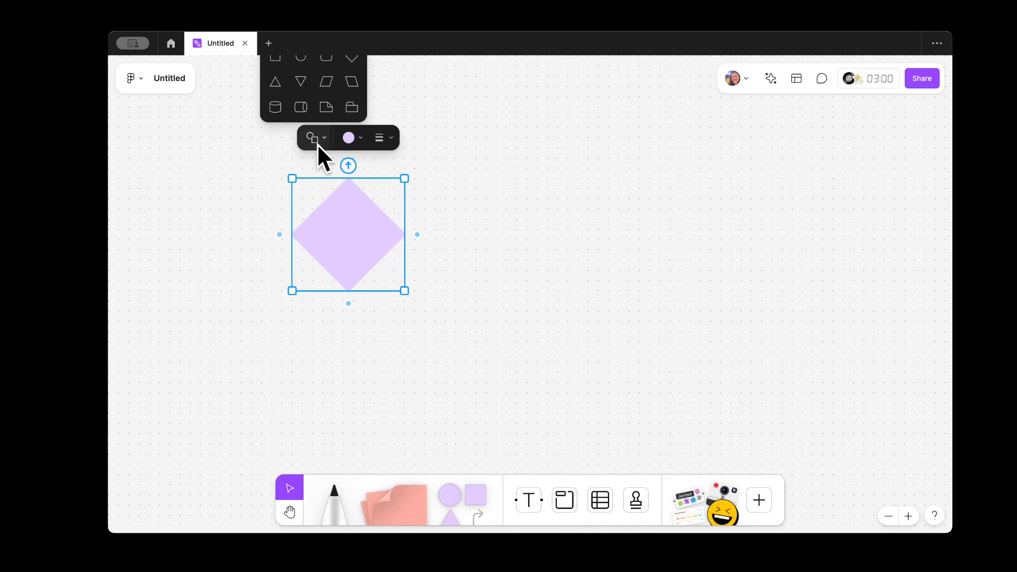
click(331, 60)
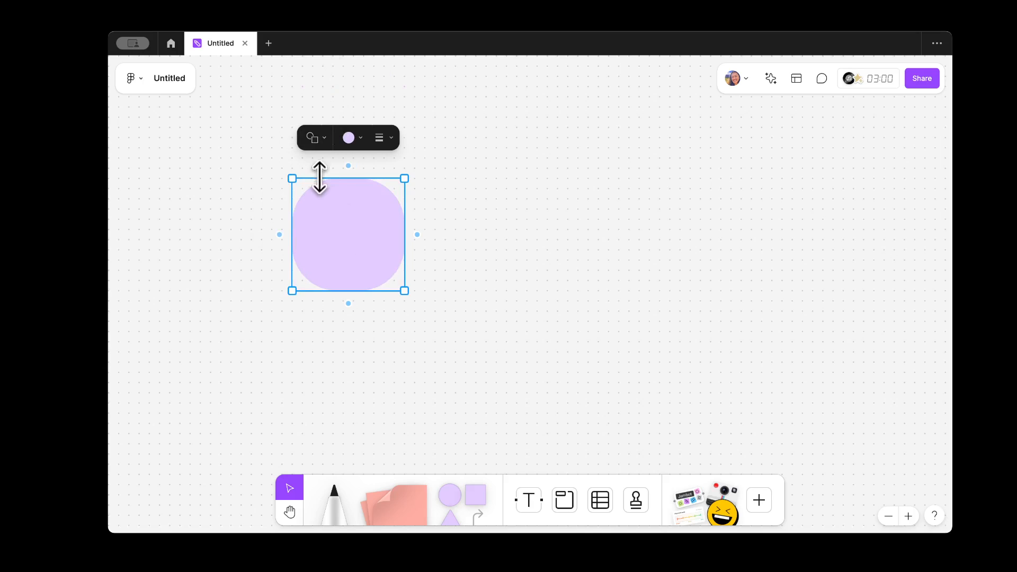
click(322, 138)
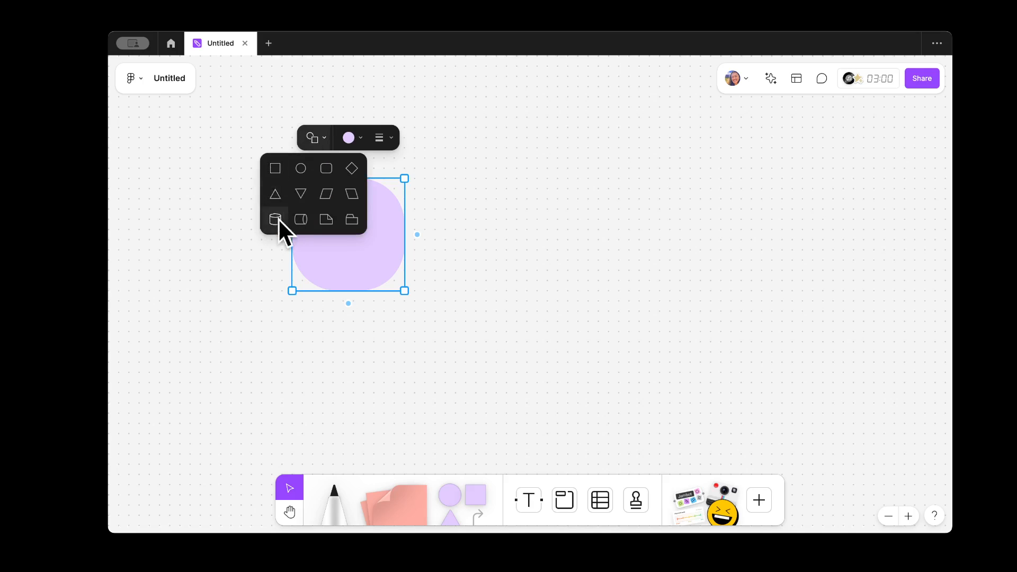
click(278, 176)
Step: Move the square up-left, stretch it into a tall rectangle and fill it white
drag(344, 254, 295, 195)
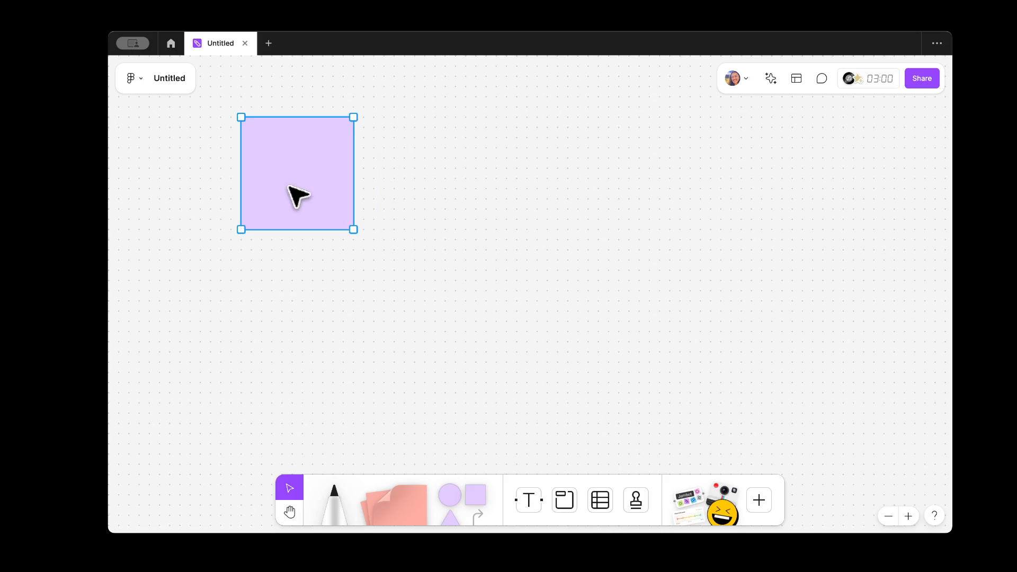
drag(353, 229, 410, 444)
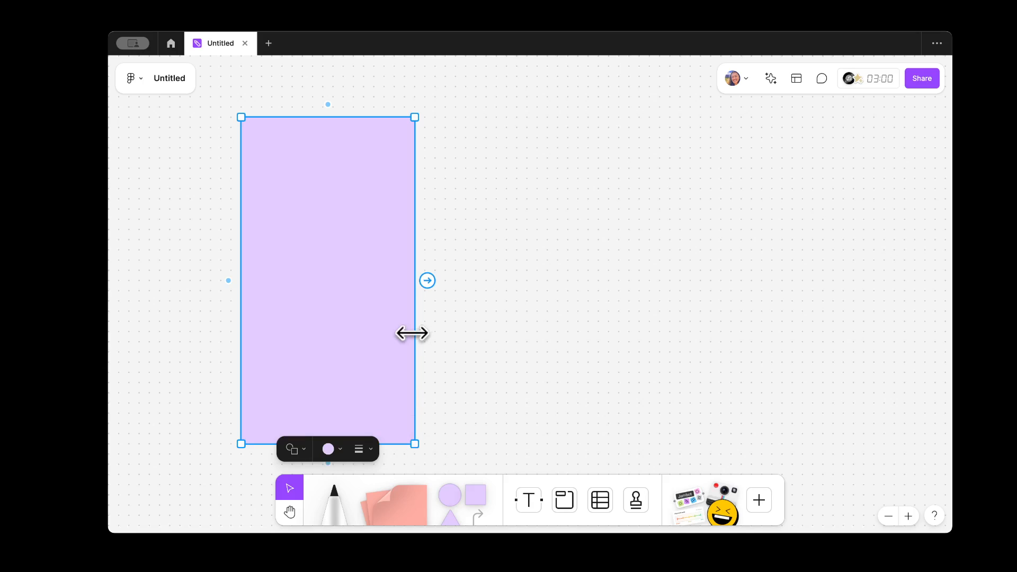
click(336, 450)
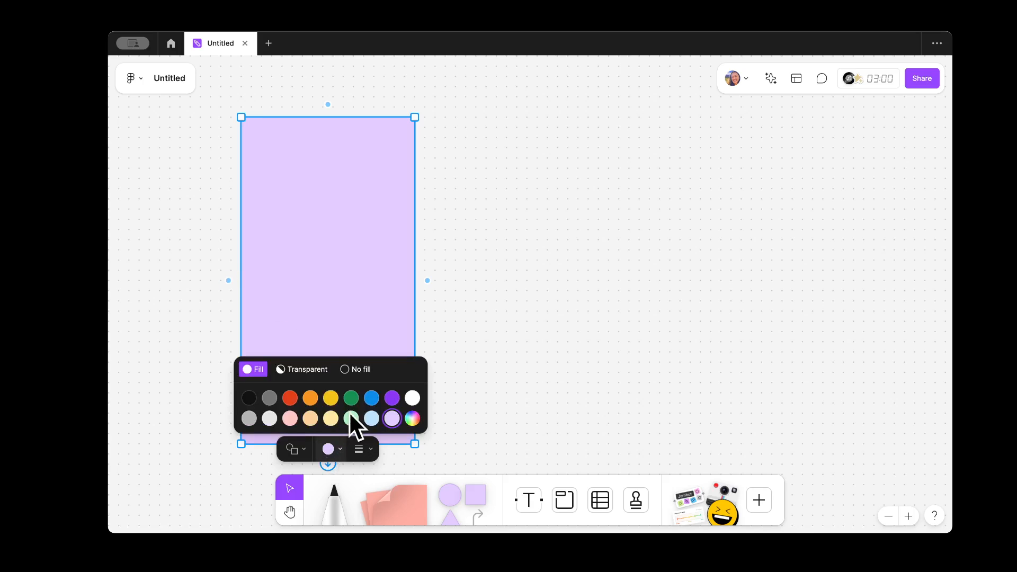
click(413, 398)
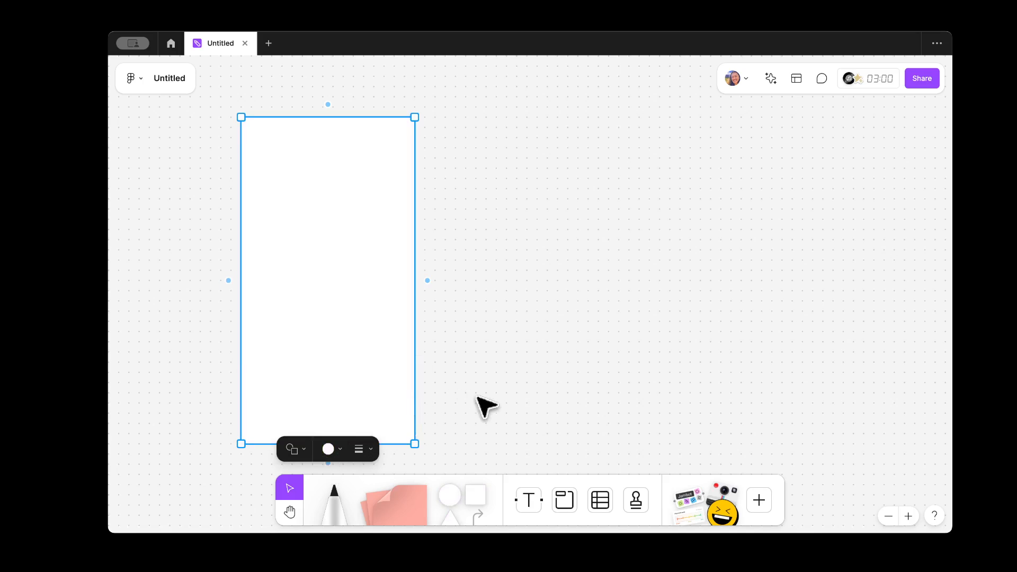
click(483, 404)
click(352, 297)
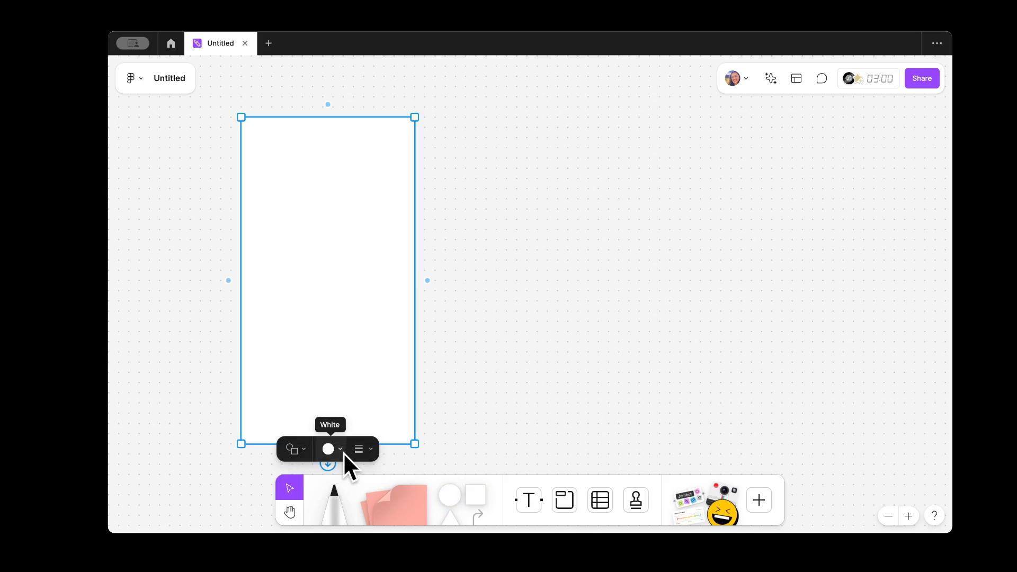
Step: Browse the rectangle's outline style and fill colour options
click(364, 449)
click(343, 418)
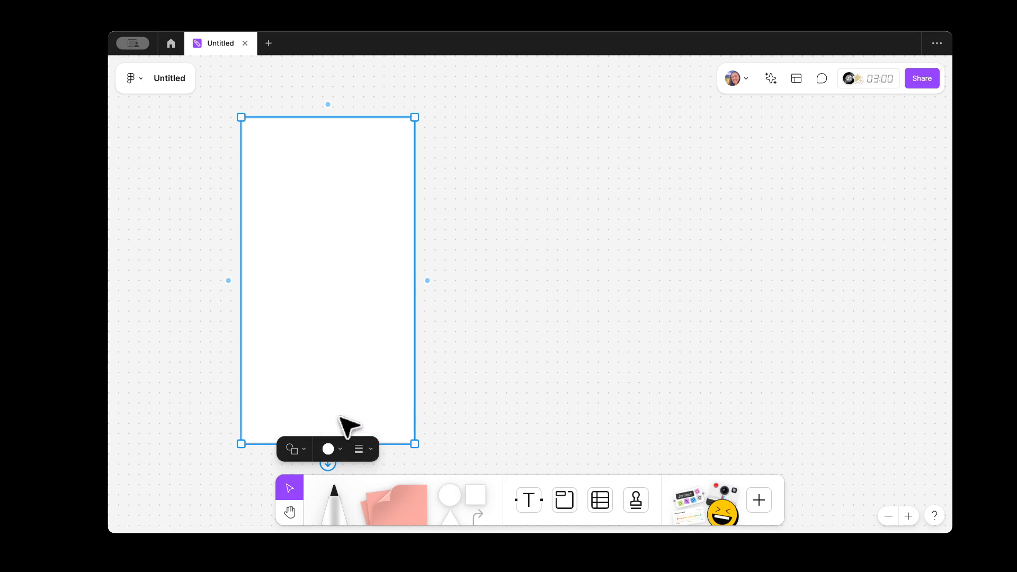
click(502, 397)
click(386, 313)
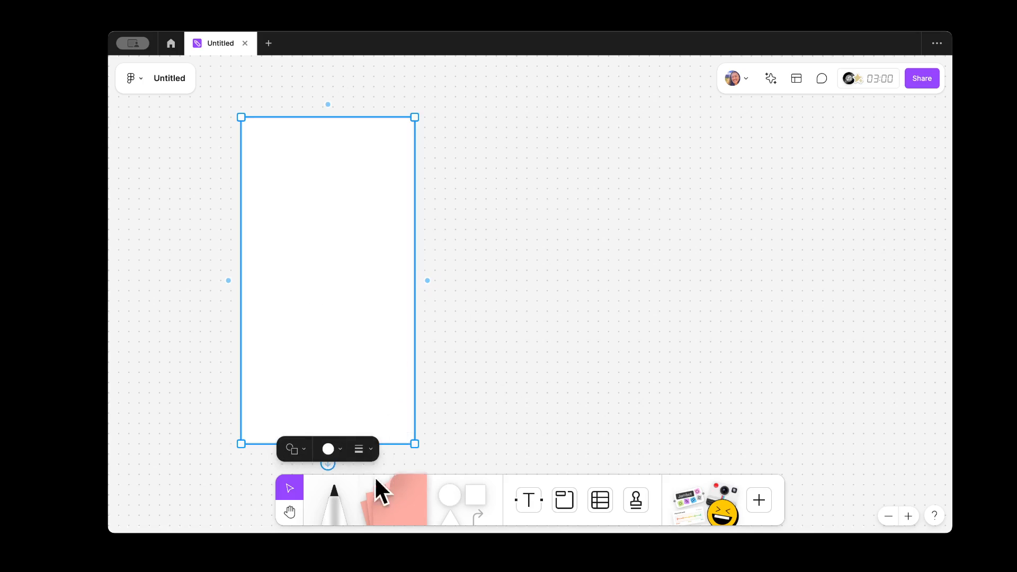
click(366, 450)
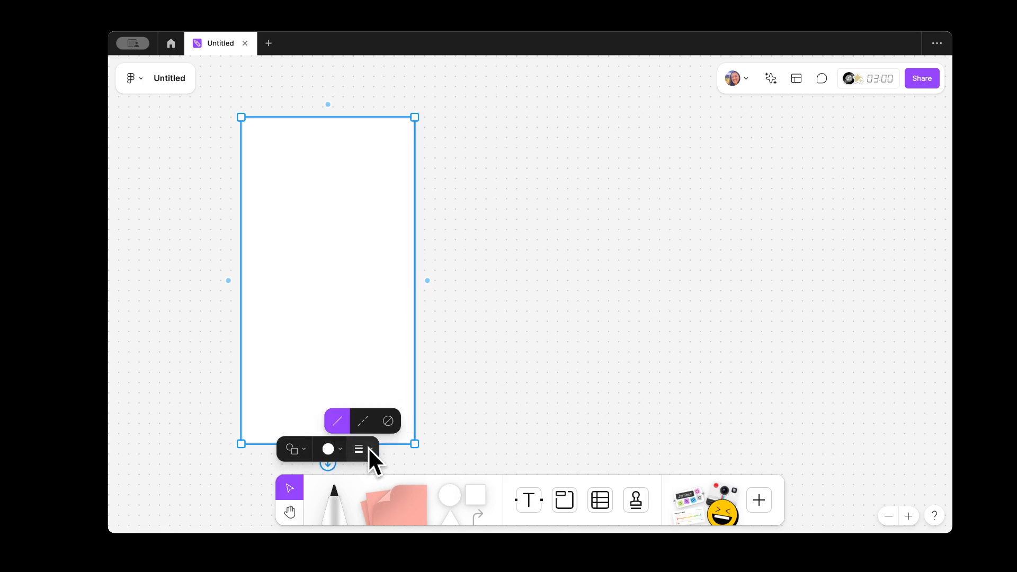
click(338, 449)
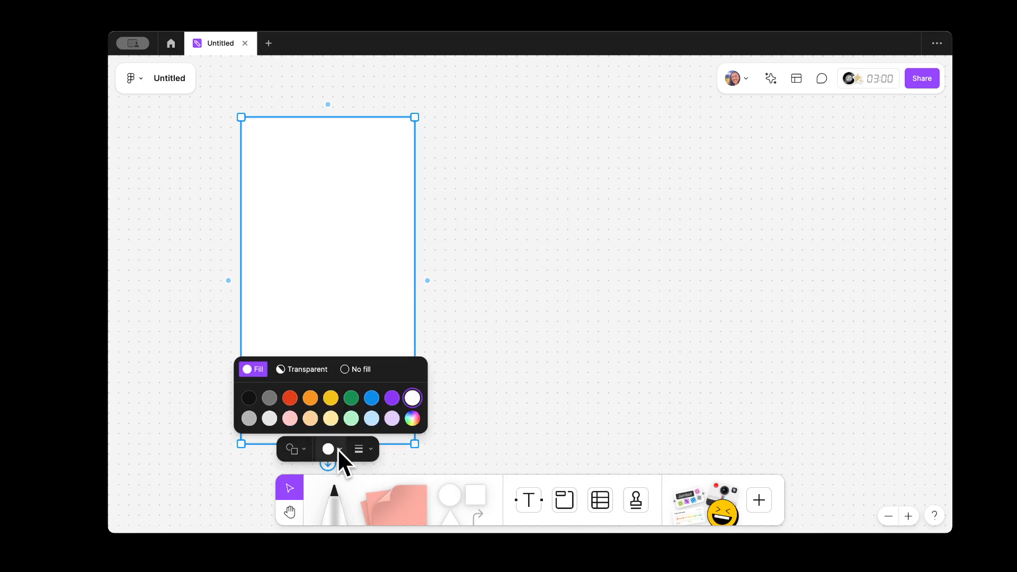
click(529, 267)
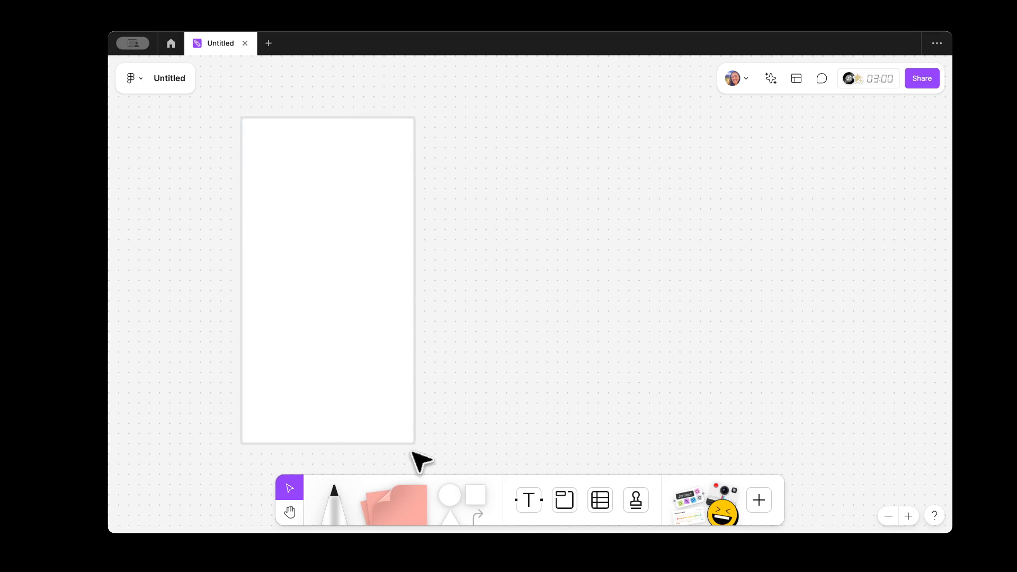
Step: Try a dashed border and no border, then give the rectangle a solid border
click(403, 400)
click(359, 450)
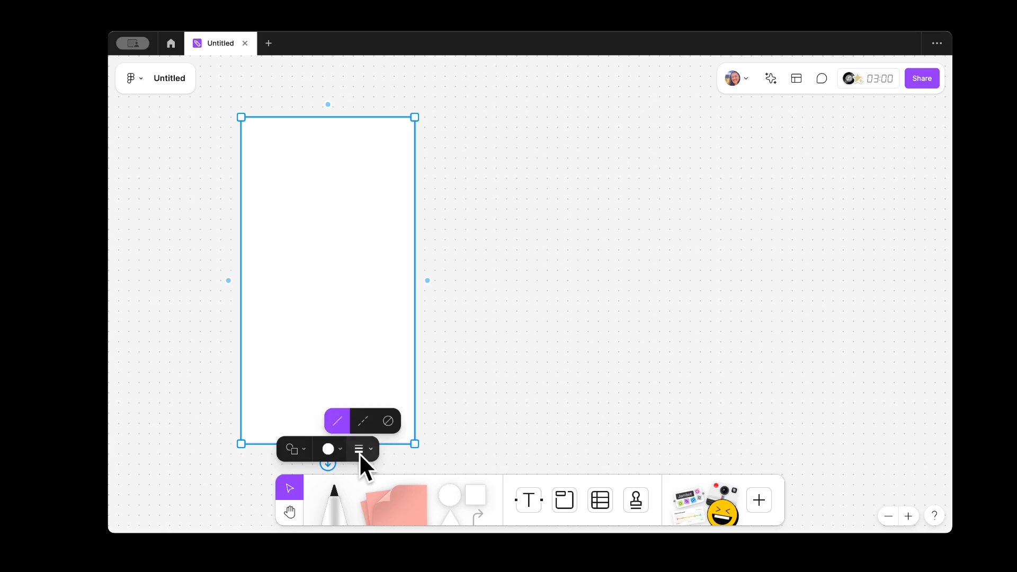
click(371, 424)
click(447, 411)
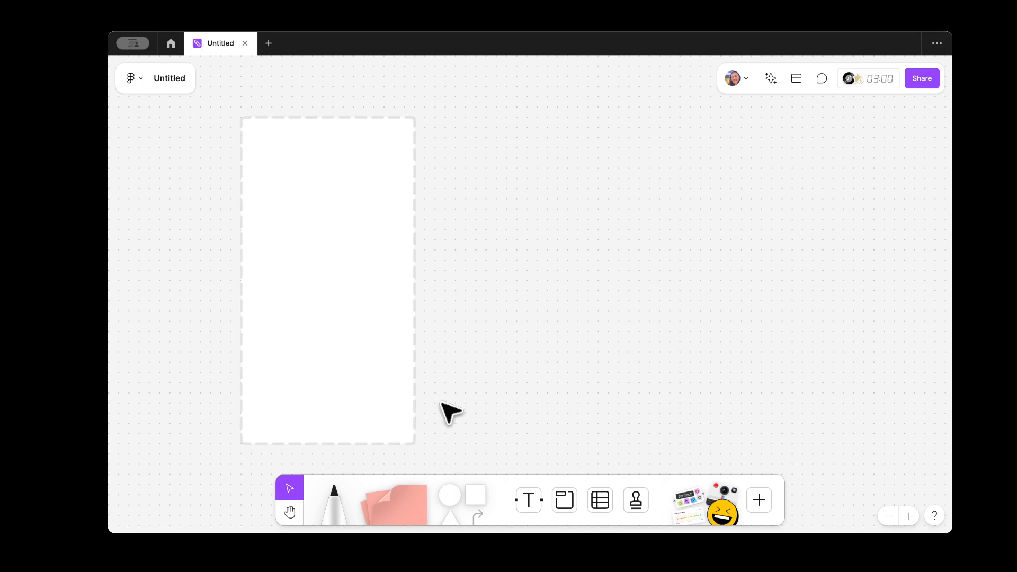
click(375, 416)
click(365, 449)
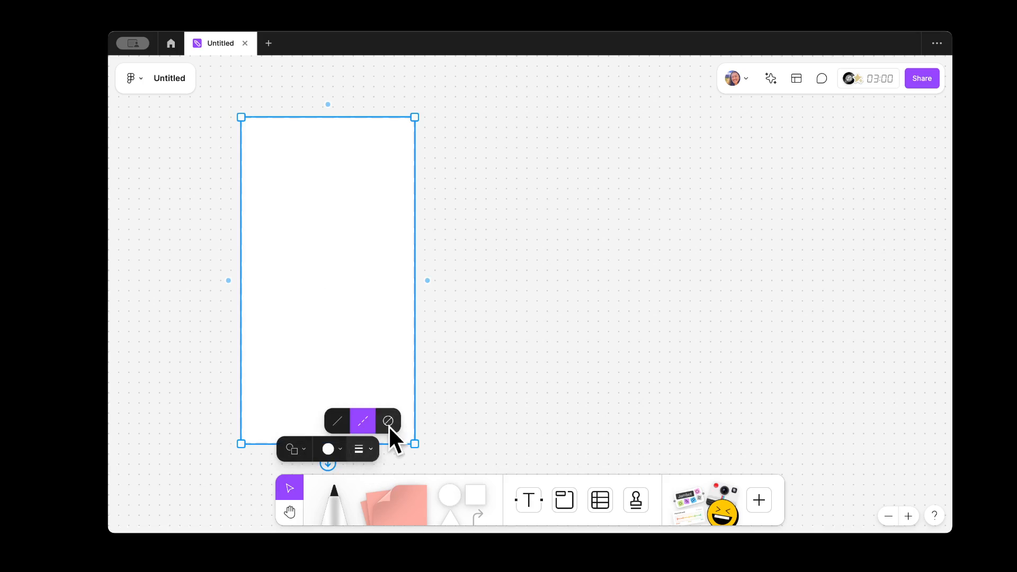
click(389, 423)
click(361, 452)
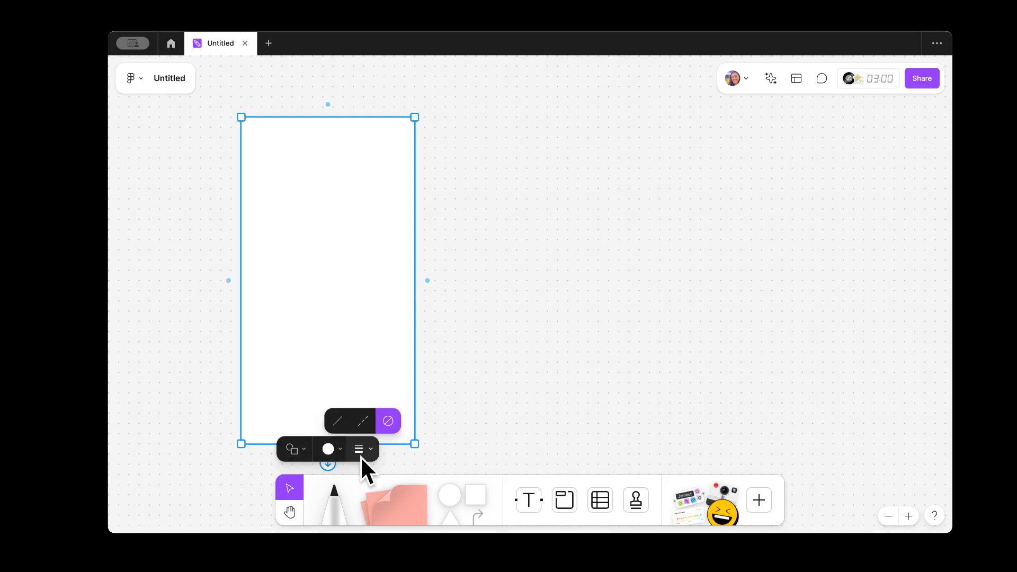
click(336, 423)
click(491, 311)
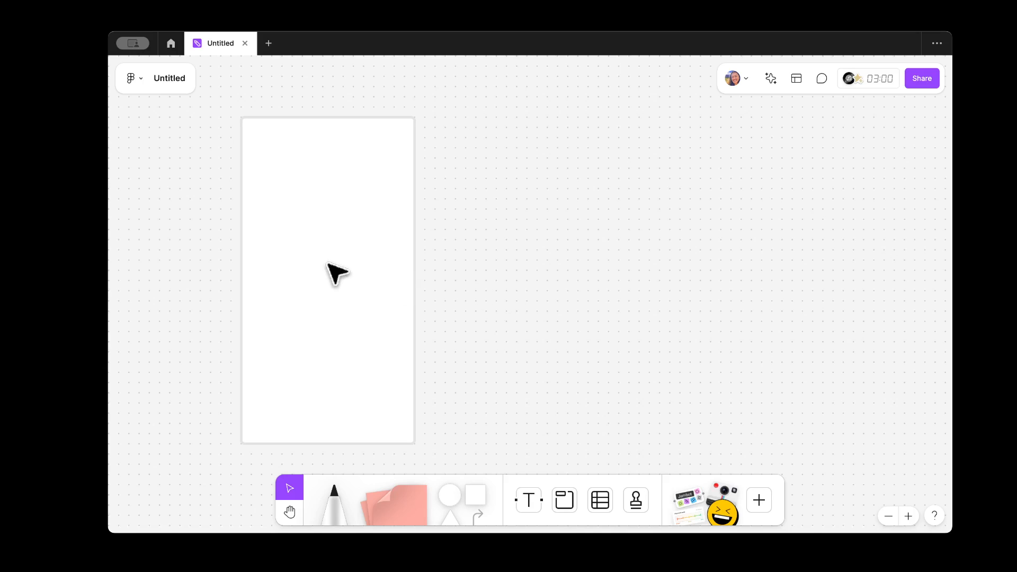
click(368, 312)
Step: Duplicate the screen rectangle twice and place the copies evenly spaced to its right
key(super+d)
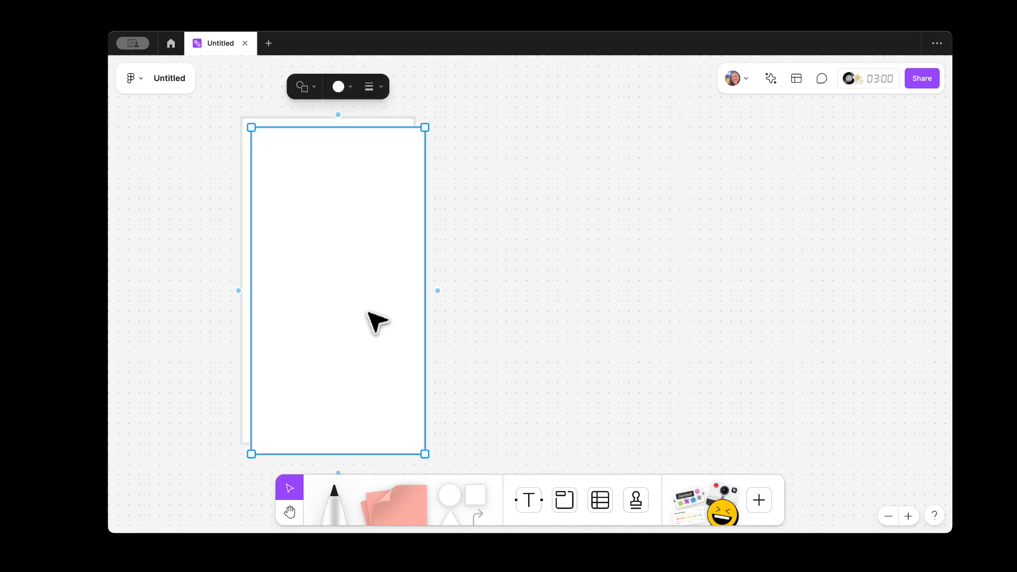
drag(368, 312, 702, 286)
key(super+d)
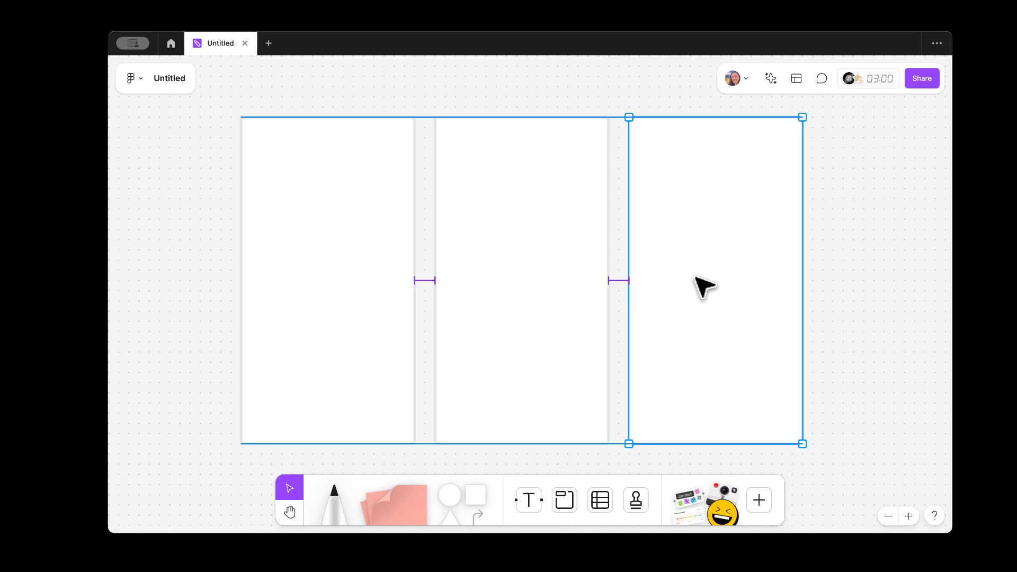
drag(695, 276, 697, 277)
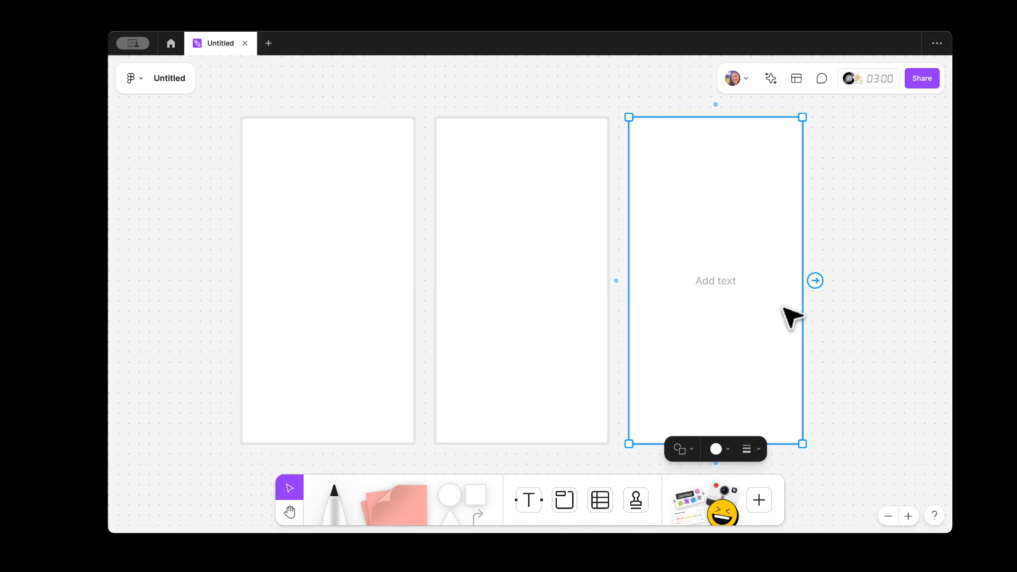
click(208, 285)
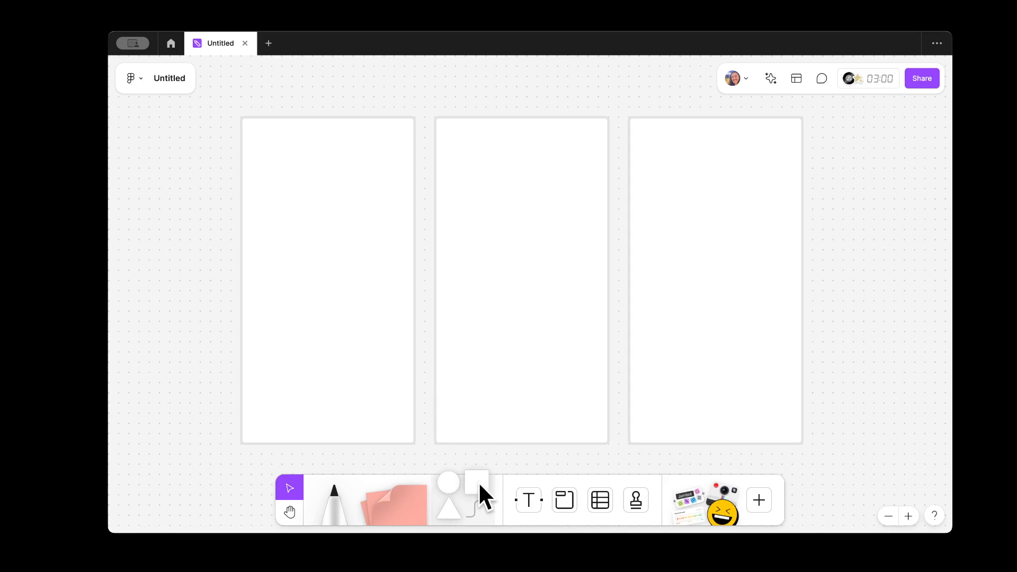
Step: Reshape a new square into a header bar on the first screen and copy it as a footer
drag(479, 481, 227, 179)
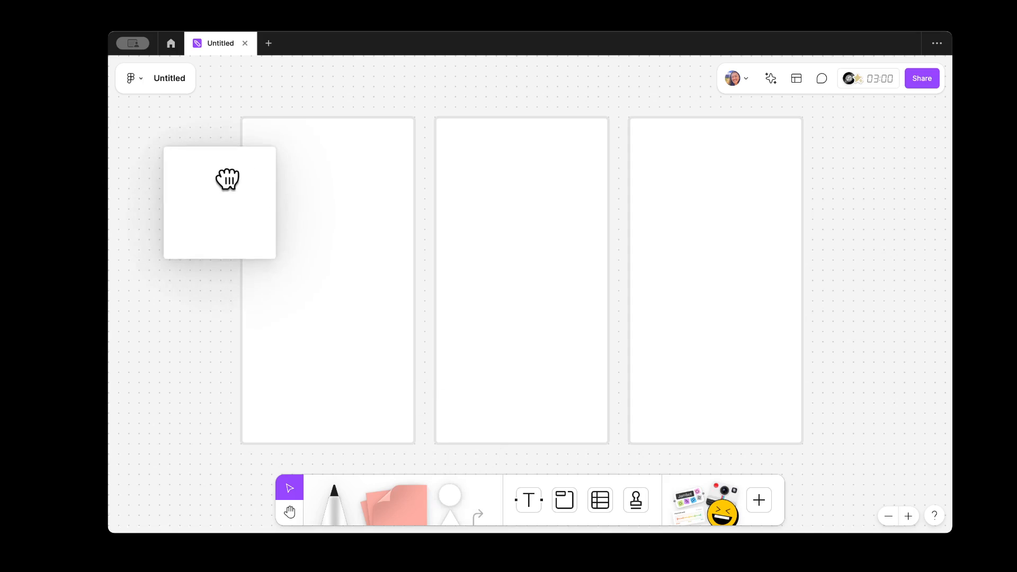
click(170, 274)
click(225, 241)
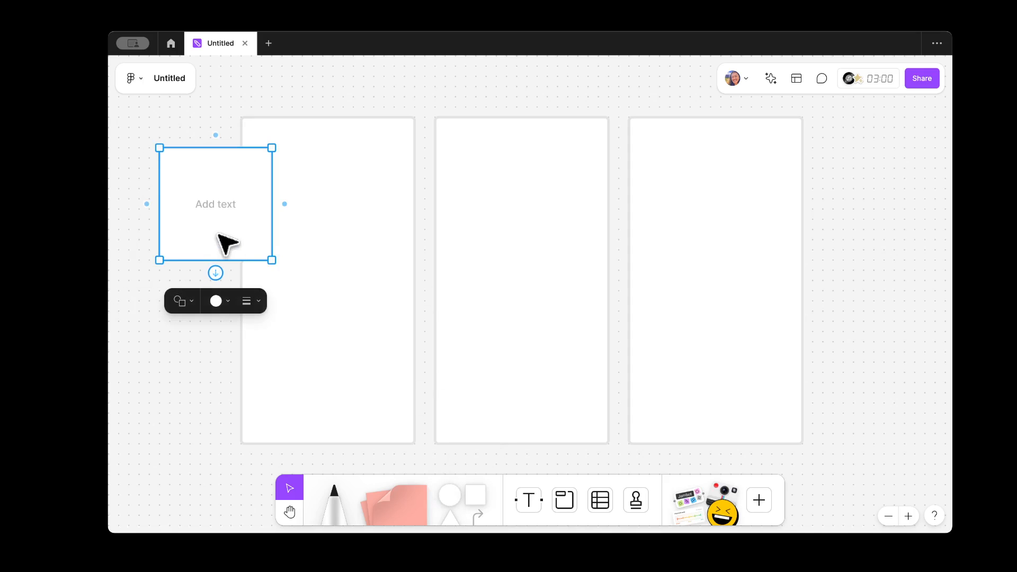
drag(272, 259, 354, 415)
key(Escape)
click(358, 129)
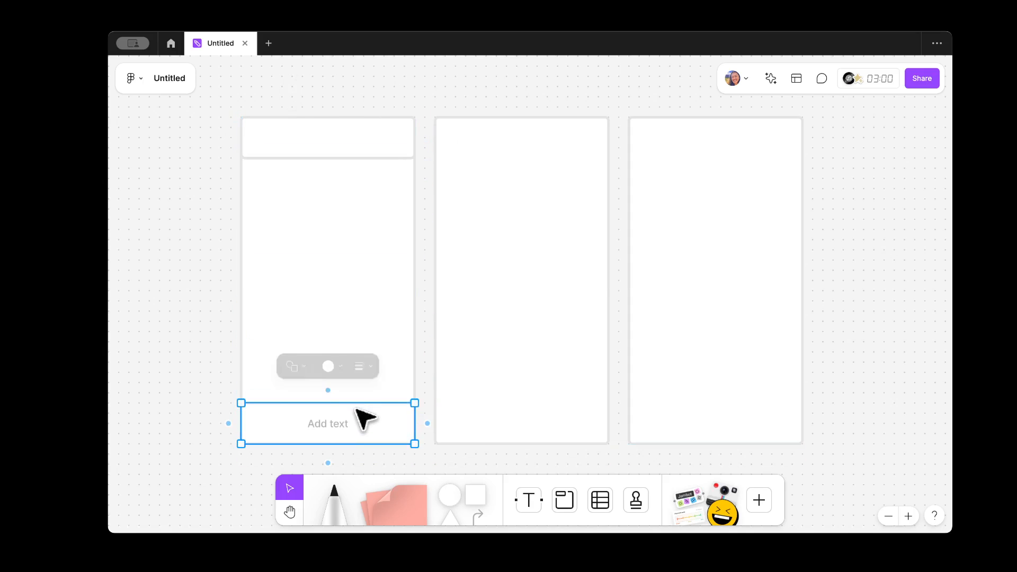
click(200, 360)
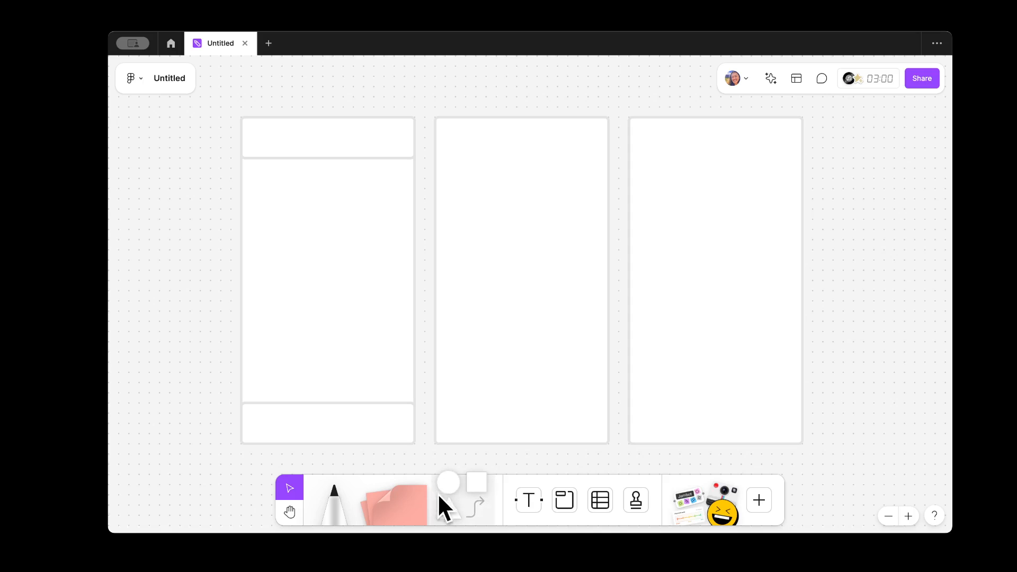
Step: Add a circle, shrink it to about 40 px icon size and fill it grey
drag(448, 500, 312, 420)
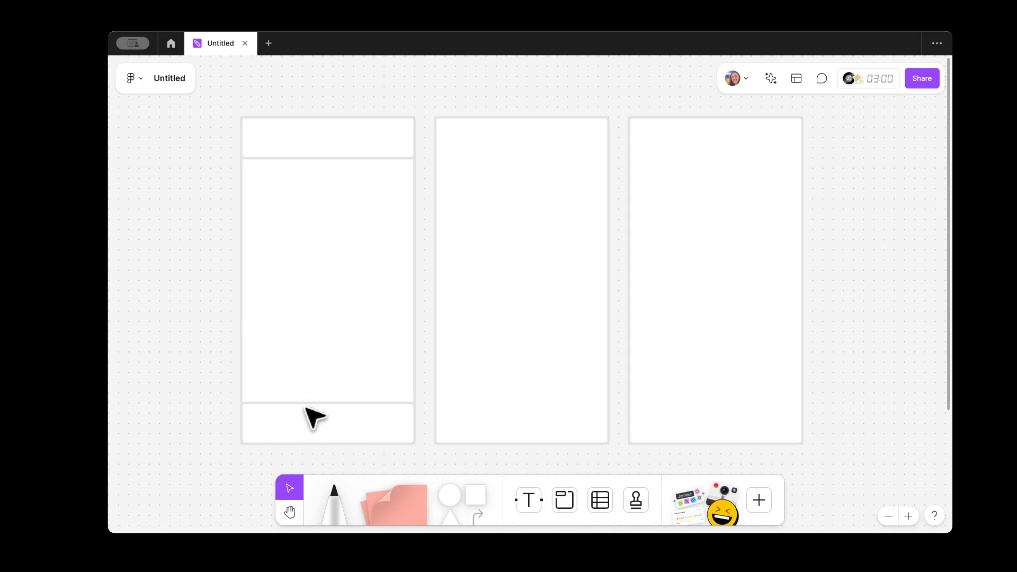
drag(455, 494, 206, 274)
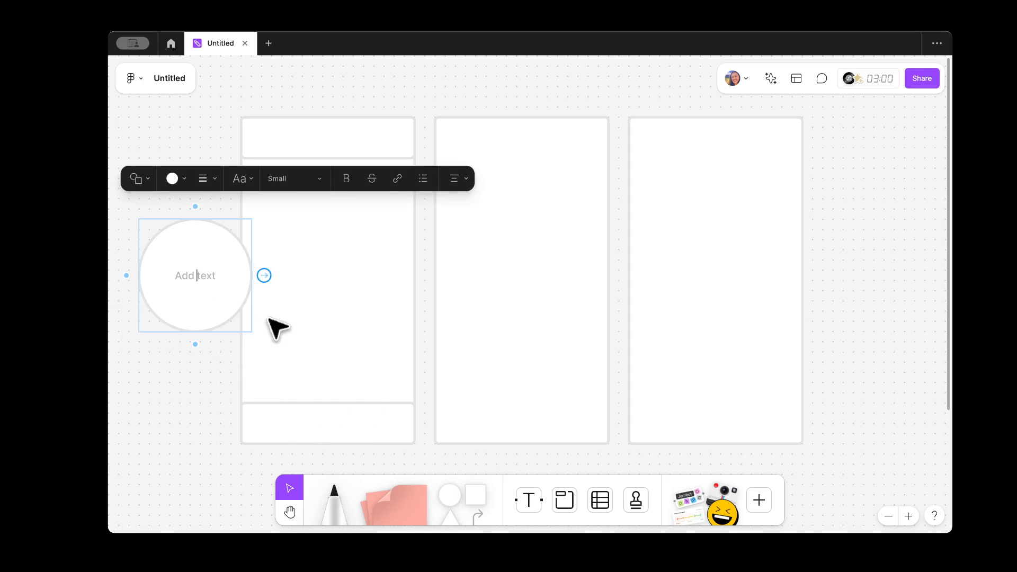
drag(249, 329, 169, 235)
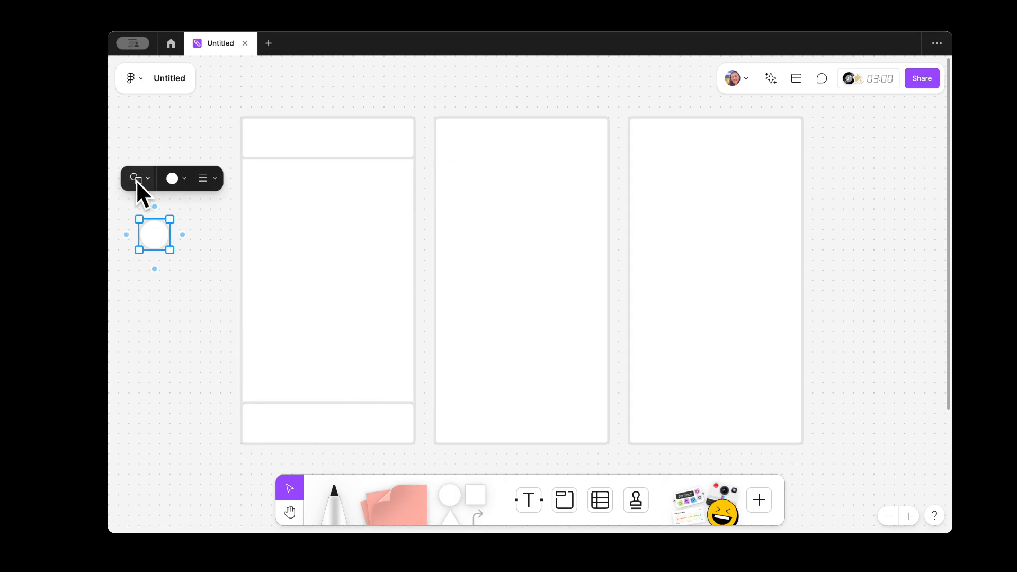
click(171, 179)
click(174, 233)
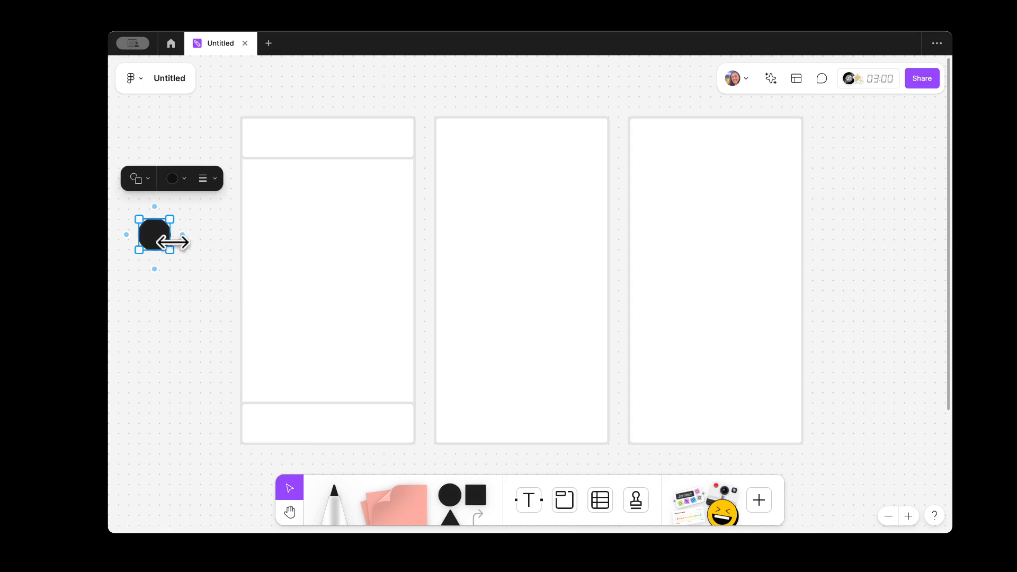
click(173, 273)
click(162, 237)
drag(171, 251, 160, 241)
click(172, 178)
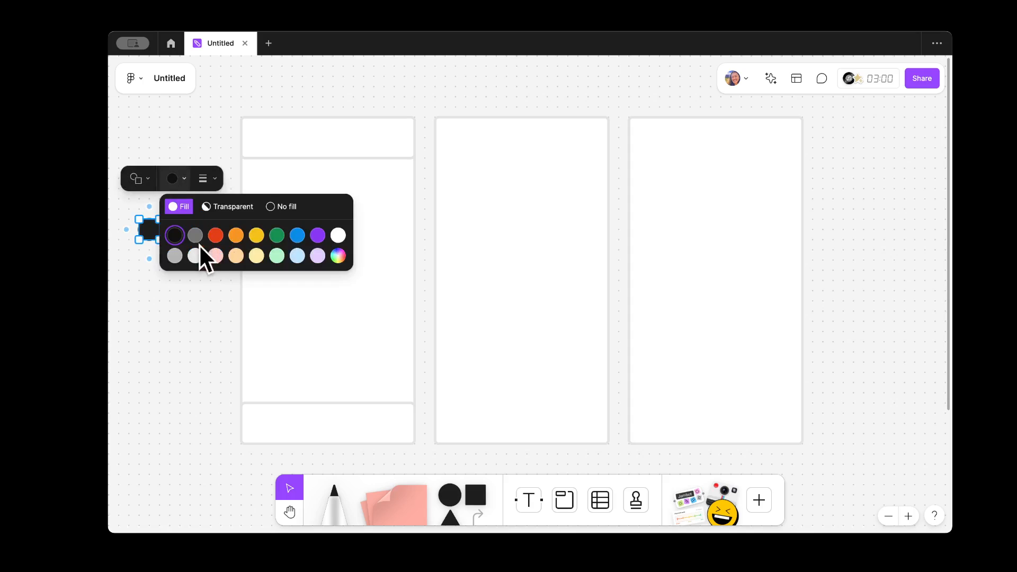
click(195, 235)
click(183, 180)
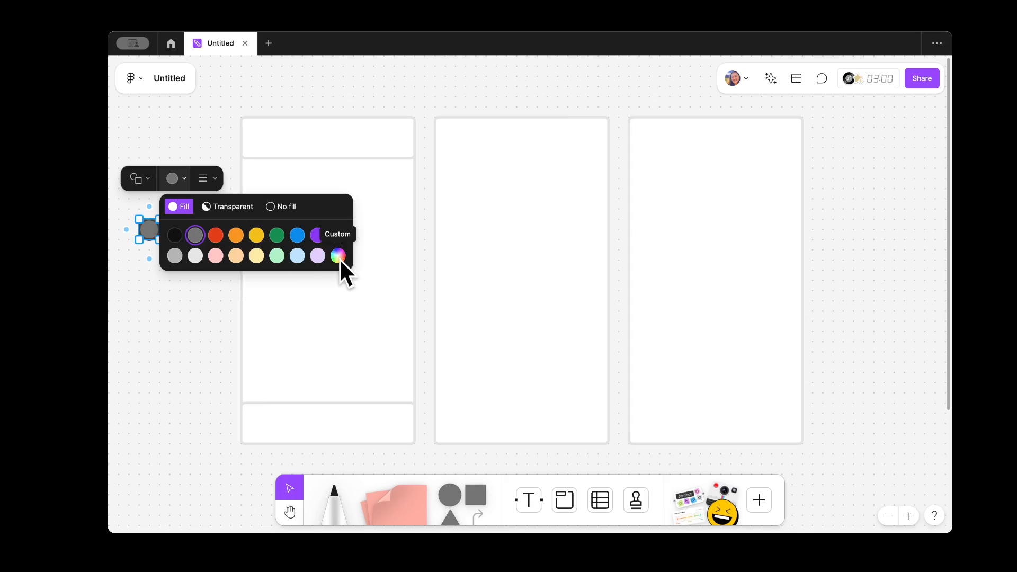
click(170, 325)
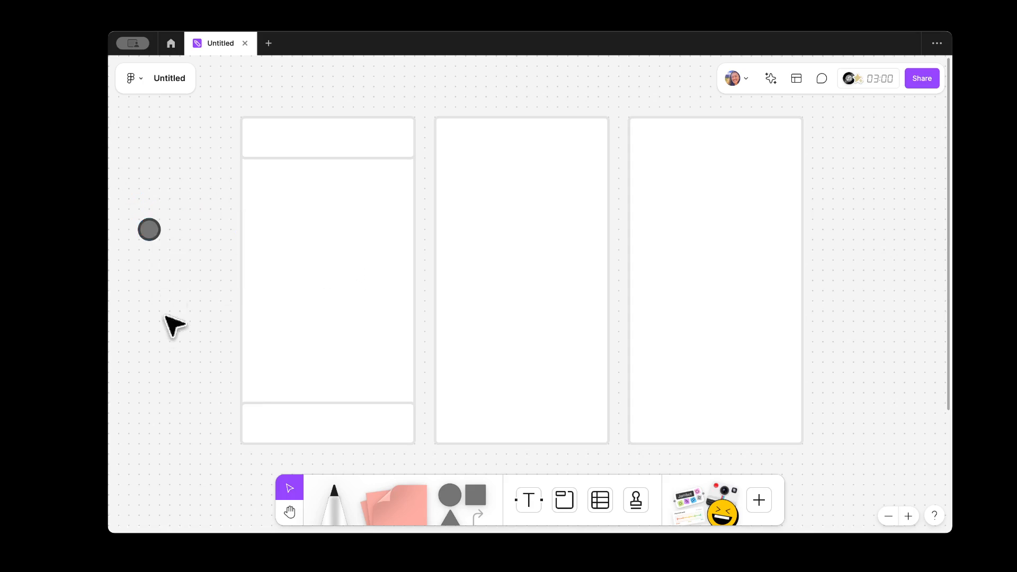
Step: Move the grey circle to the left end of the first screen's footer bar
click(152, 234)
drag(157, 233, 321, 392)
click(314, 406)
click(262, 425)
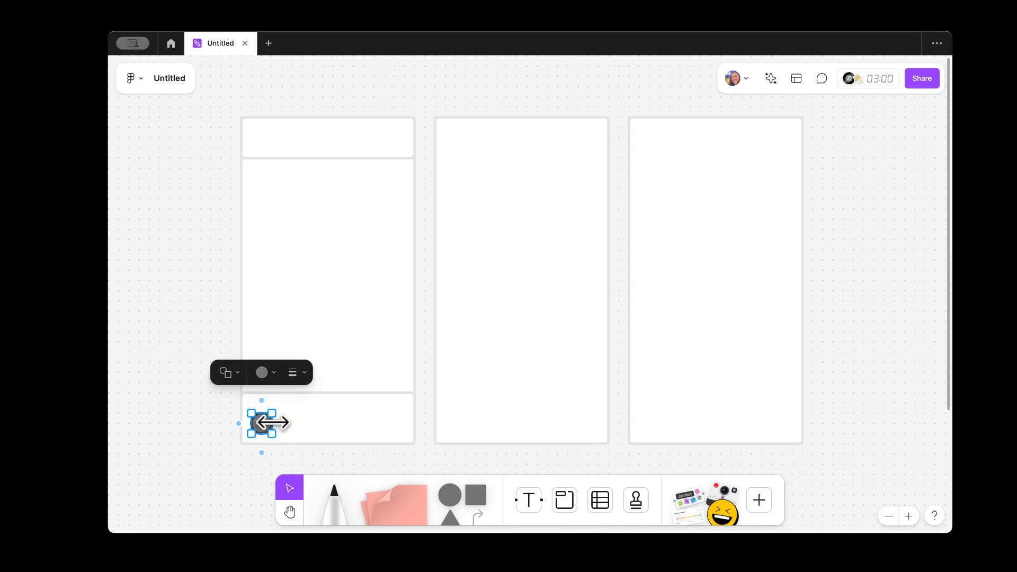
Step: Spread four grey circles across the footer and nudge all four together to centre them
drag(267, 431, 381, 419)
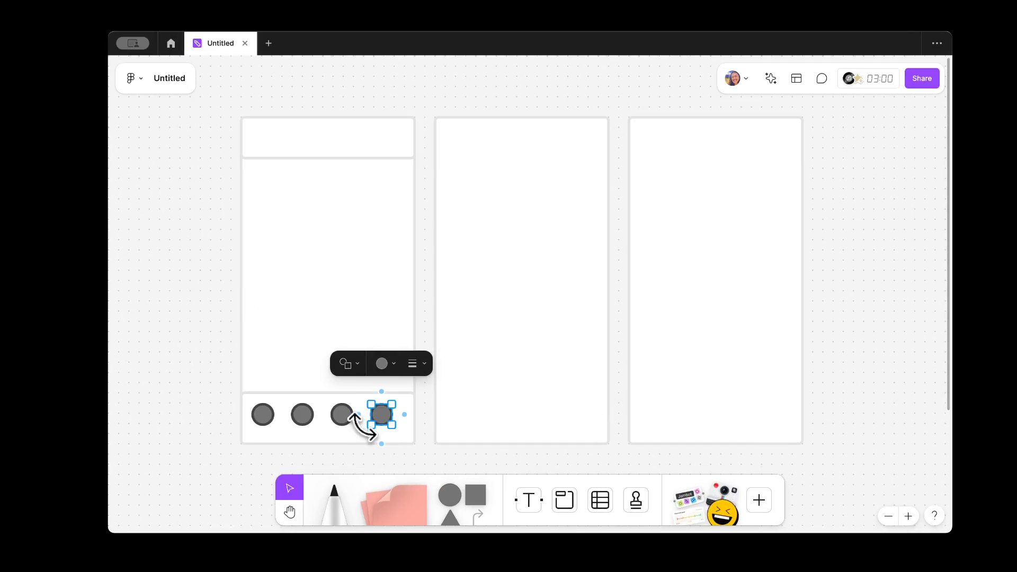
click(426, 435)
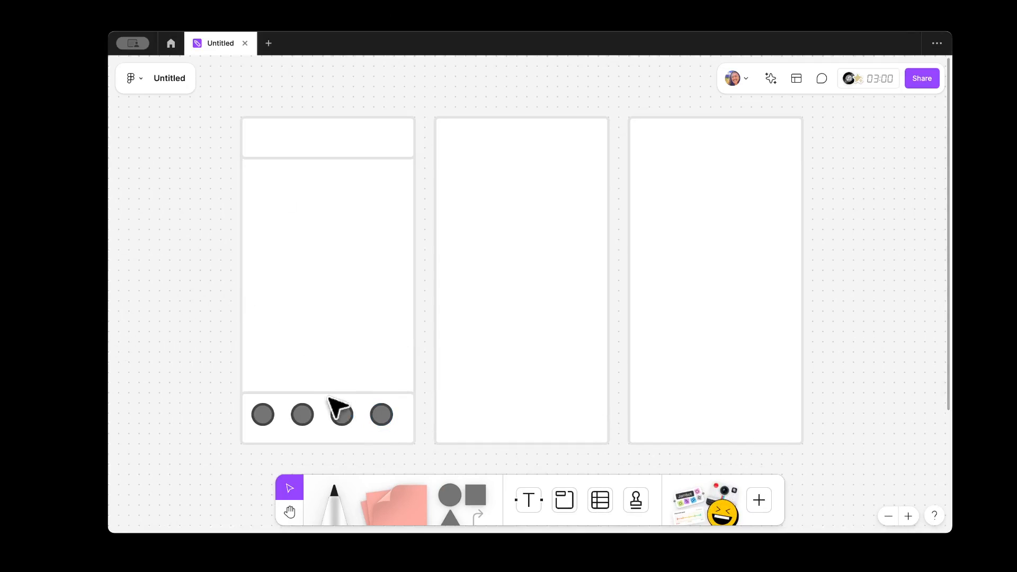
click(262, 414)
shift+click(302, 415)
shift+click(342, 414)
shift+click(382, 414)
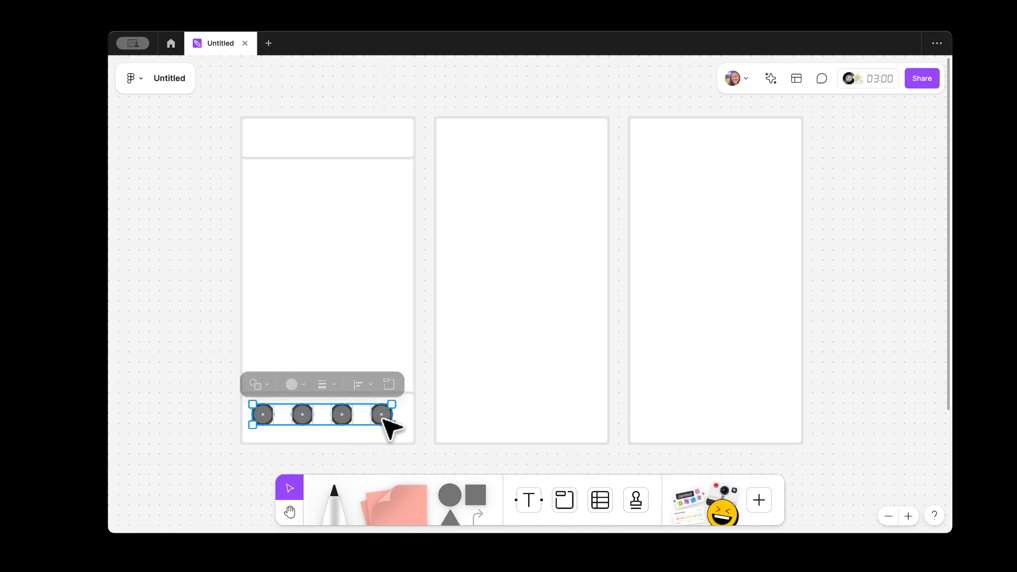
key(Right)
key(Right)
key(Right)
key(Right)
key(Right)
key(Right)
key(Up)
key(Up)
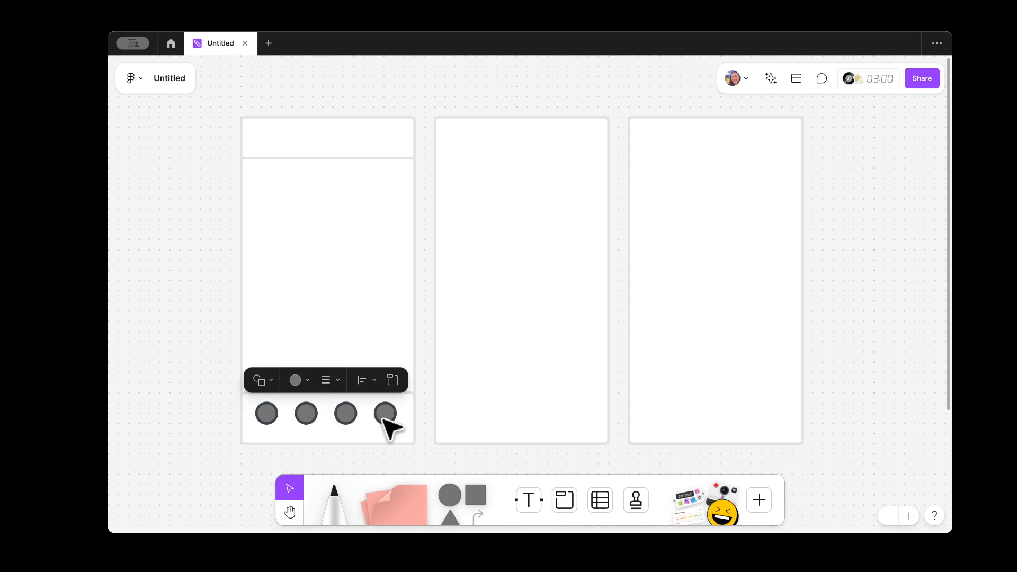
key(Up)
click(212, 386)
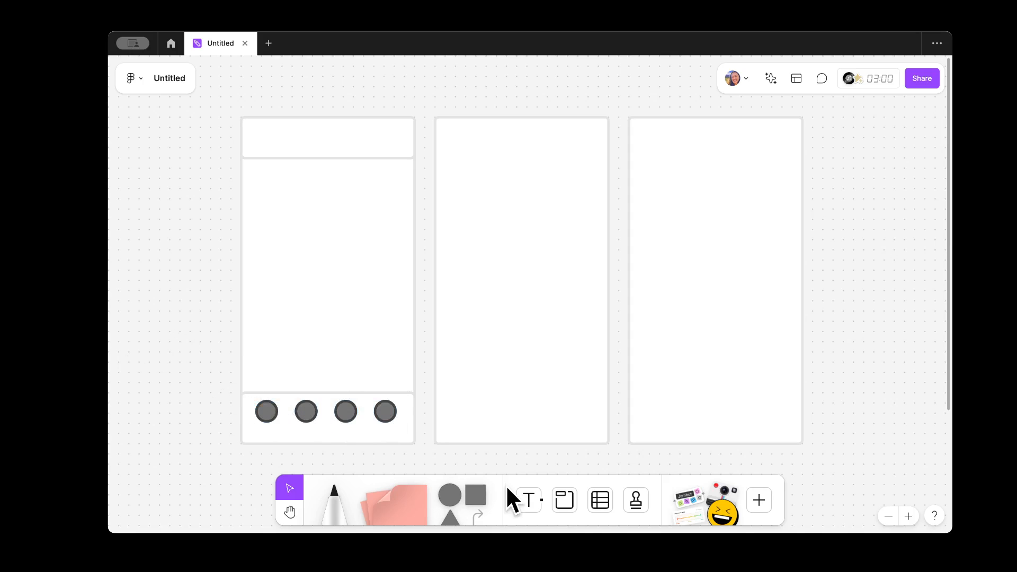
Step: Add a 'Home' text label at size 12 under the first footer circle
click(530, 495)
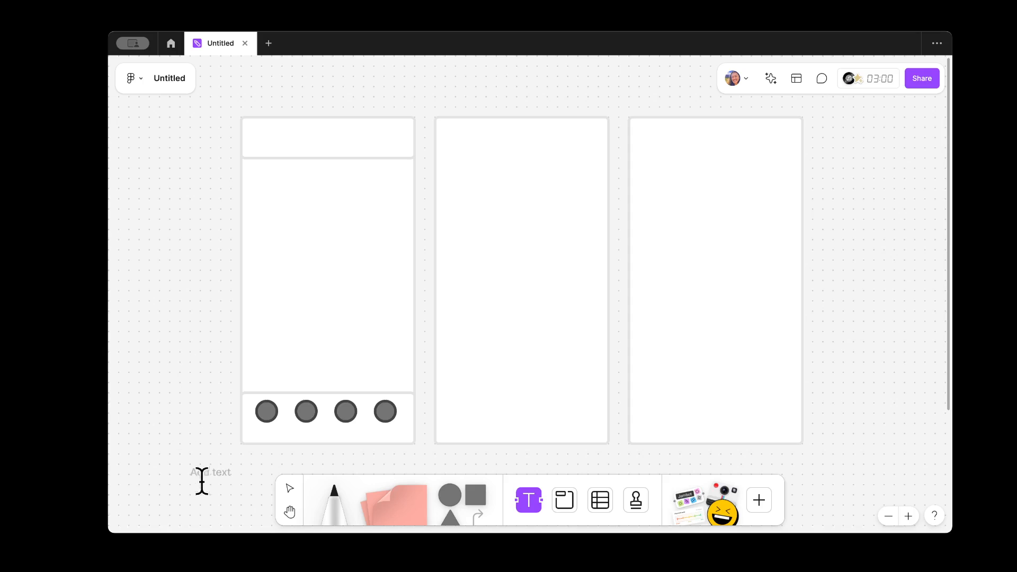
click(208, 455)
text(0om)
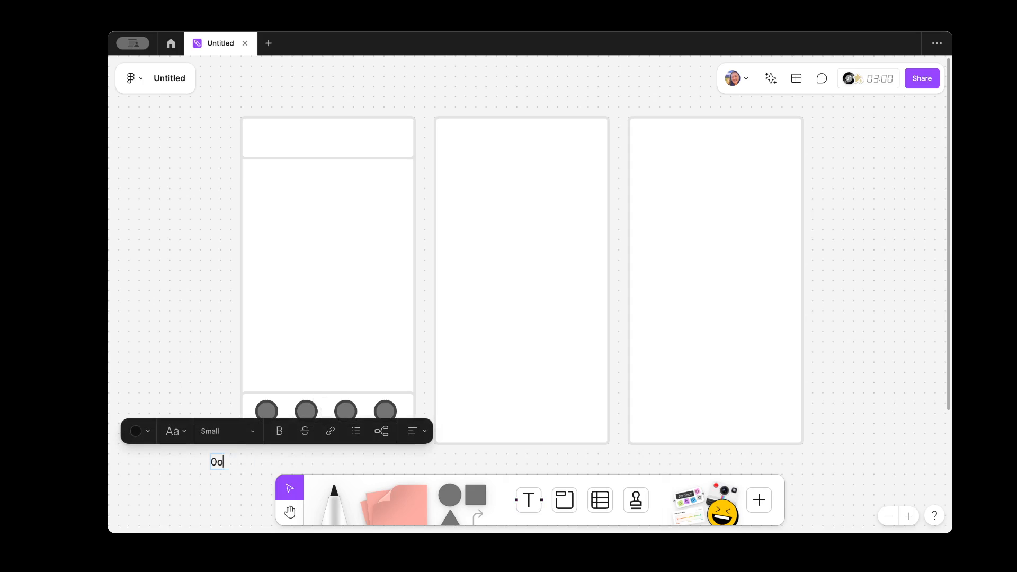
key(BackSpace)
key(BackSpace)
text(H)
key(Escape)
drag(229, 462, 269, 434)
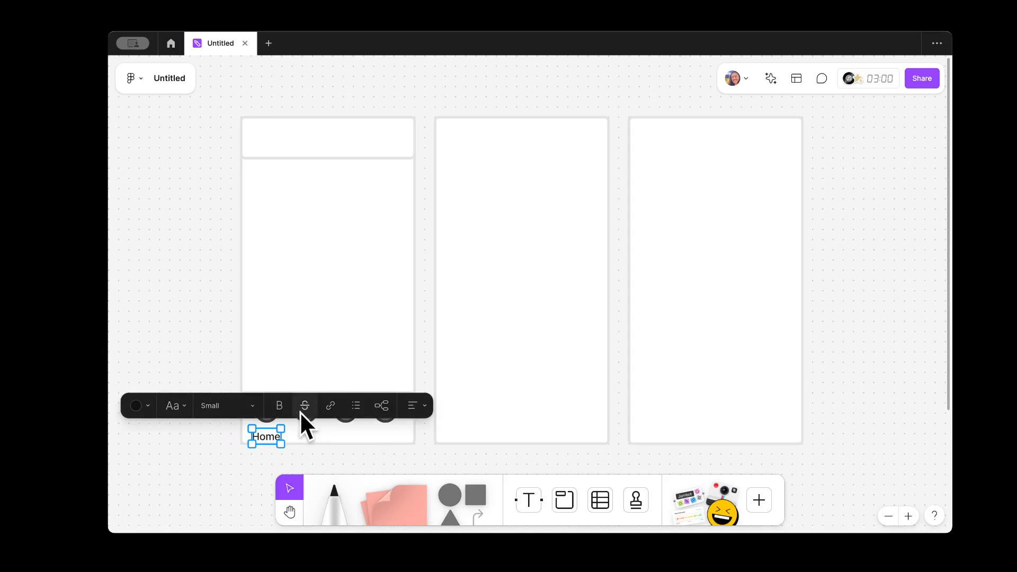
click(250, 405)
click(209, 519)
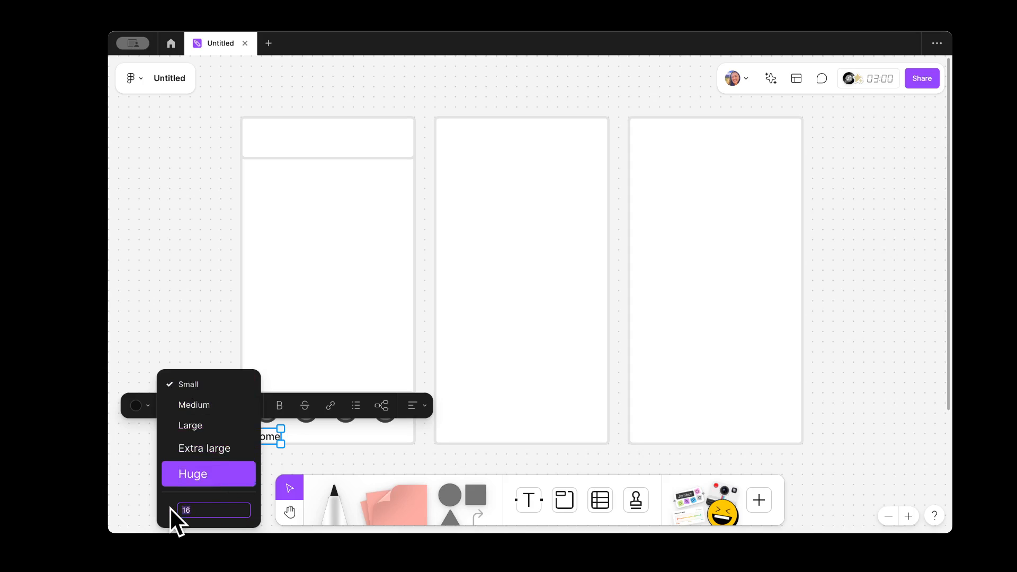
text(12)
key(Return)
click(220, 528)
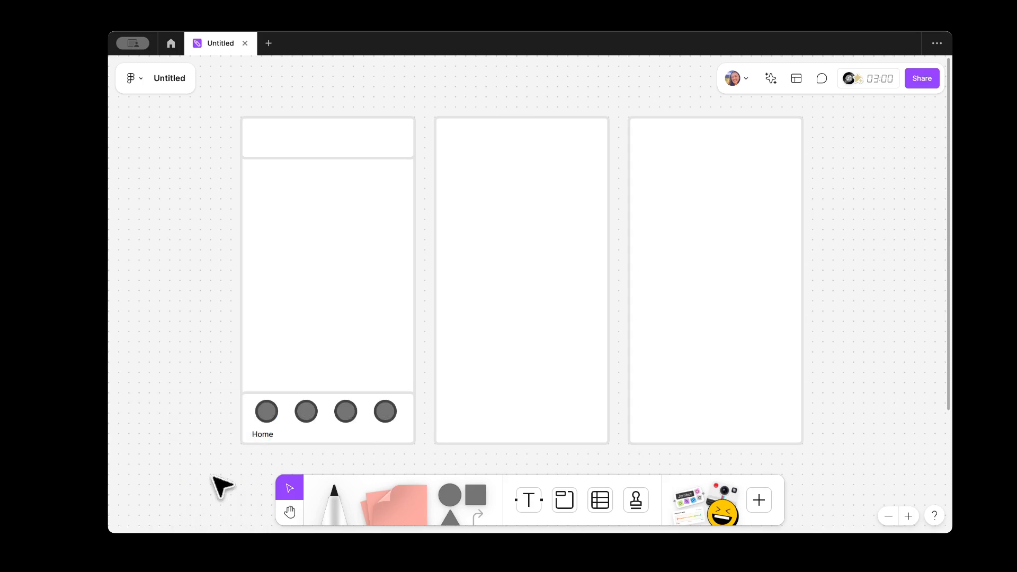
click(265, 437)
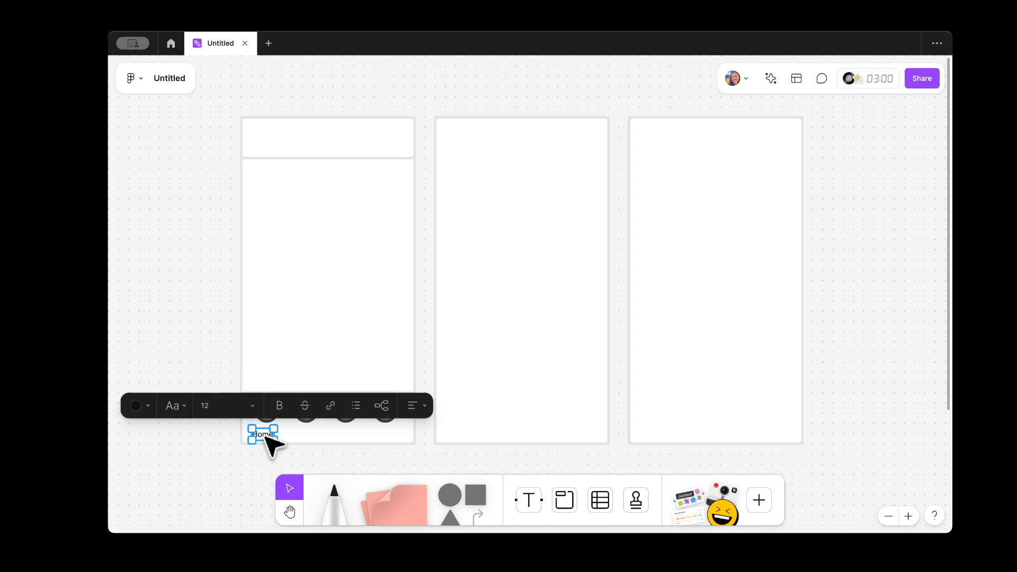
key(Right)
key(Right)
key(Right)
key(Up)
key(Up)
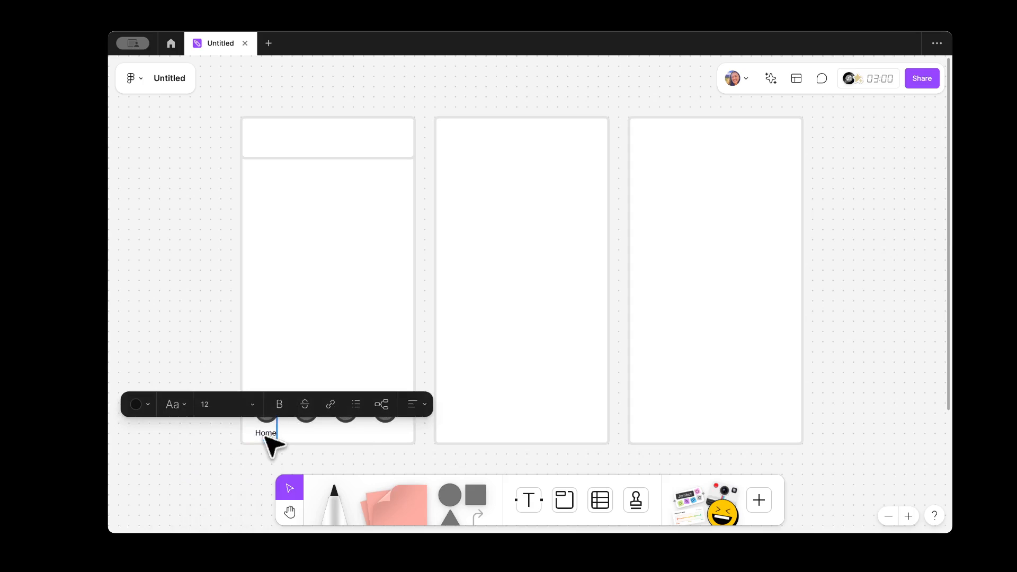
Step: Copy the label to create 'Profile' under the fourth circle and 'Inbox' under another
drag(272, 432, 390, 438)
double_click(389, 434)
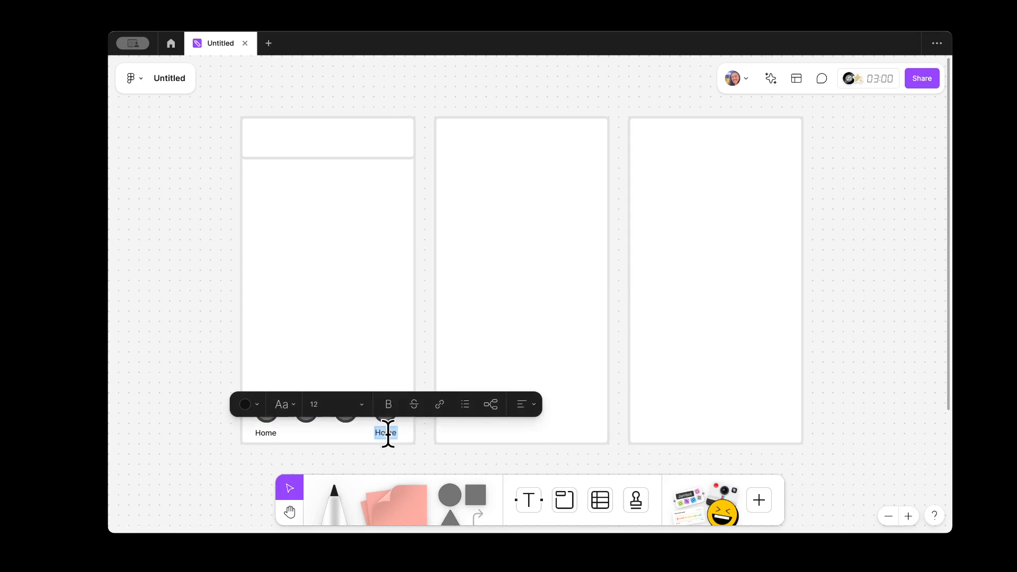
text(Profile)
key(Escape)
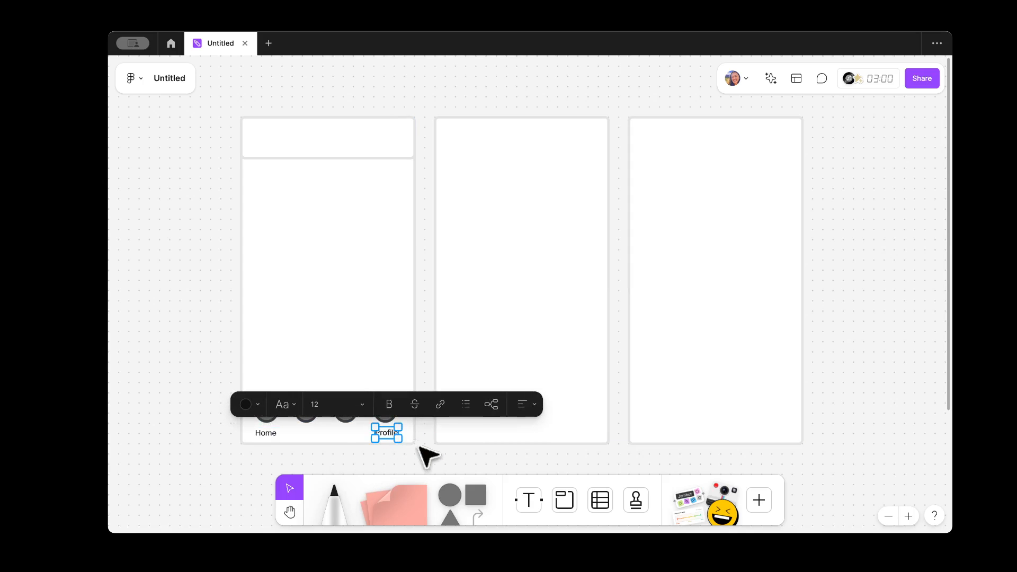
click(418, 448)
click(390, 436)
key(super+c)
key(super+v)
drag(385, 439, 306, 433)
double_click(307, 434)
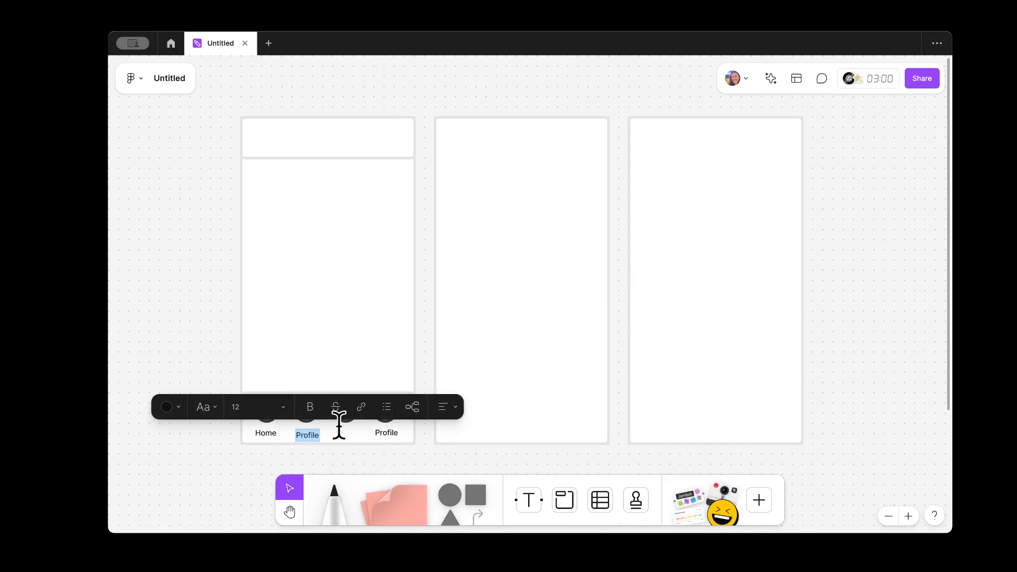
text(Inbox)
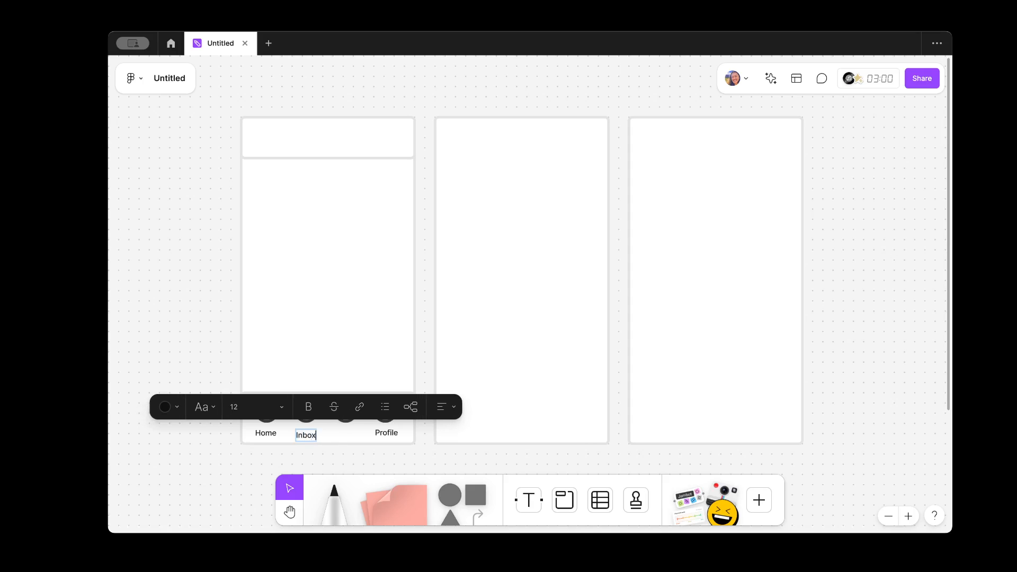
key(Escape)
key(Up)
key(Up)
key(Up)
key(Up)
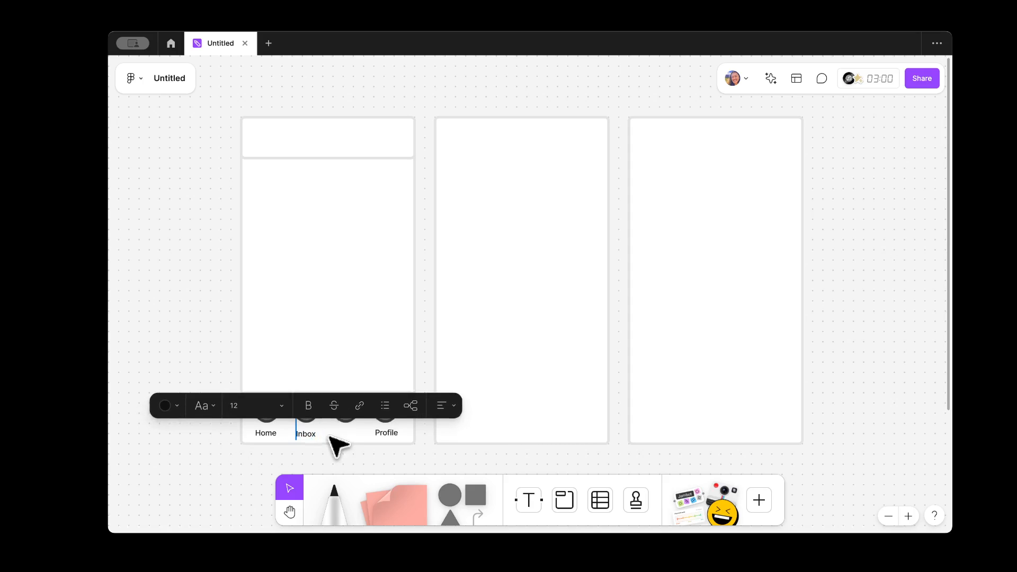
Step: Add one more label copy, retype it as 'Classes' and centre it under its circle
drag(310, 437, 347, 436)
double_click(309, 436)
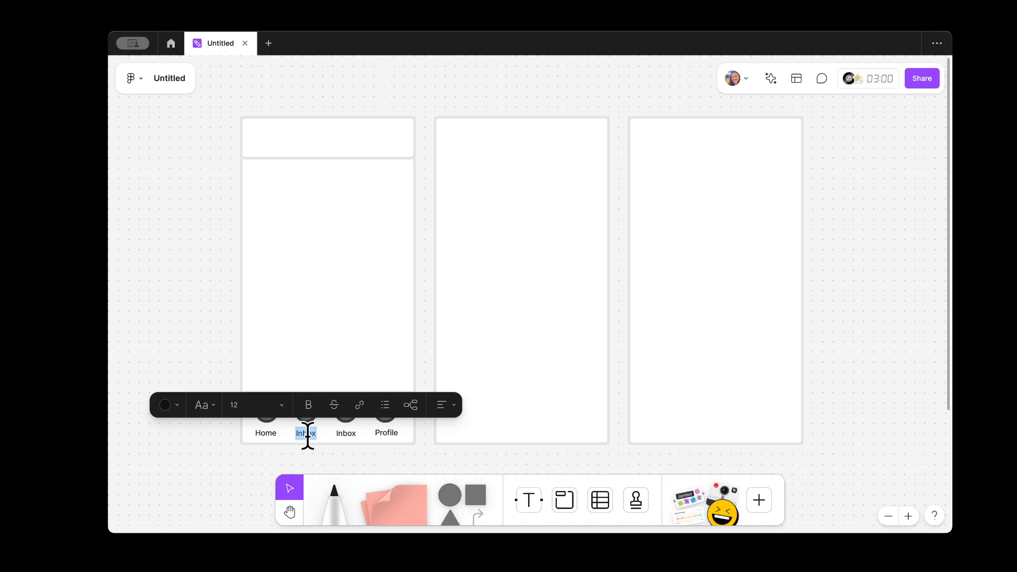
text(Class)
key(Escape)
click(341, 461)
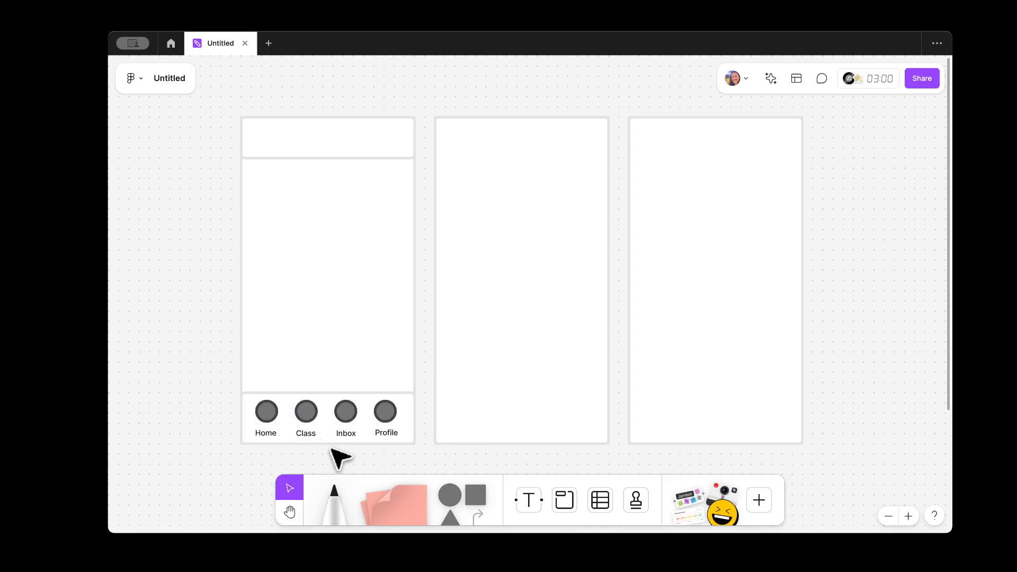
double_click(307, 433)
text(Classes)
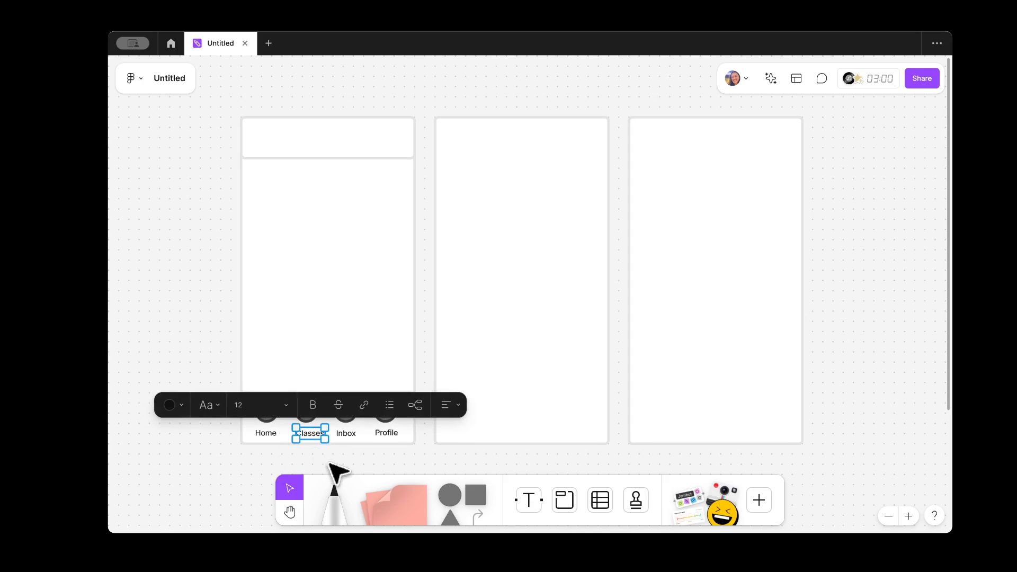
key(Left)
key(Left)
key(Left)
key(Left)
key(Left)
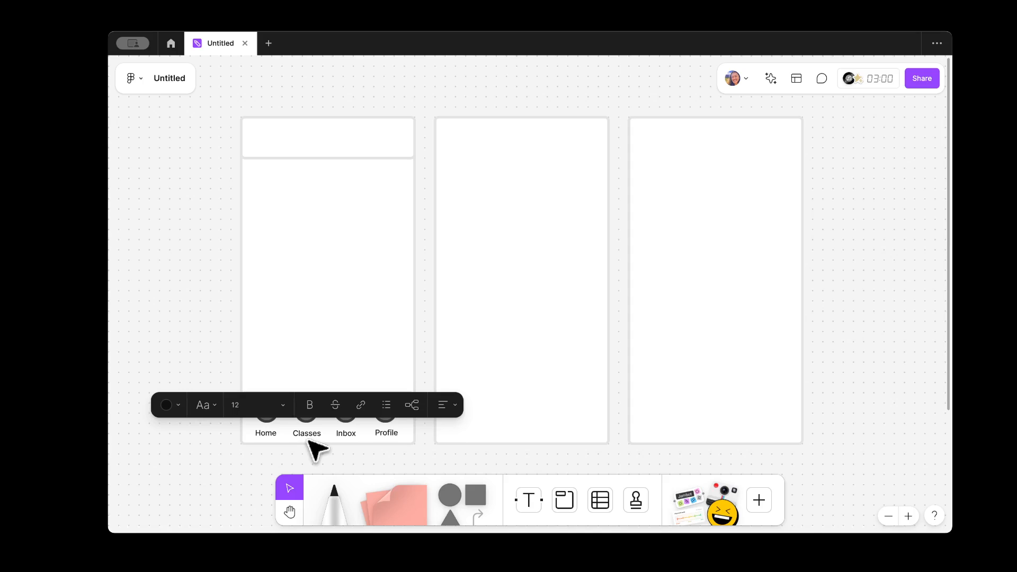
click(416, 471)
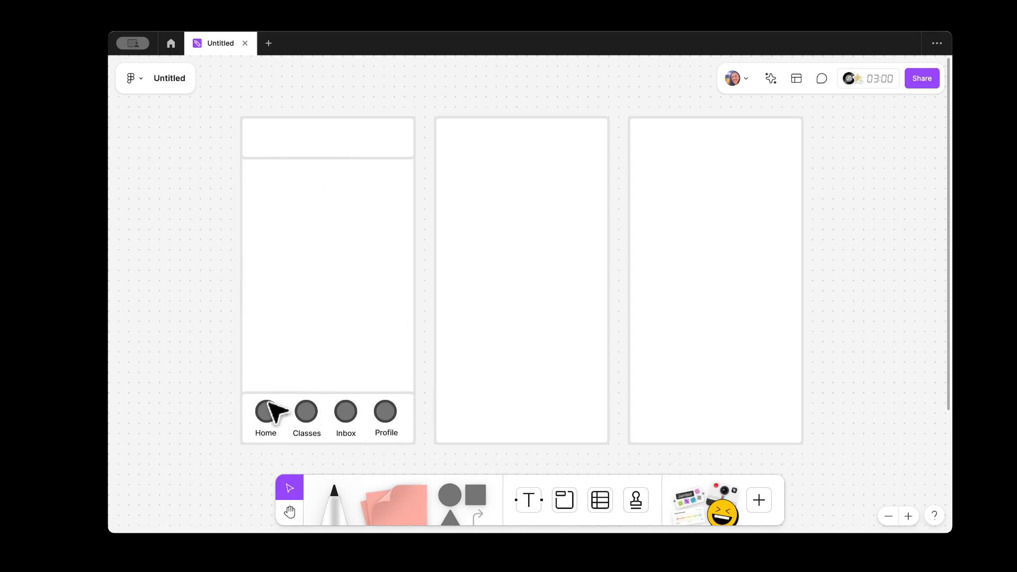
Step: Type 'canvas Student App' as the title in the first screen's header box
click(531, 500)
click(294, 133)
text(c)
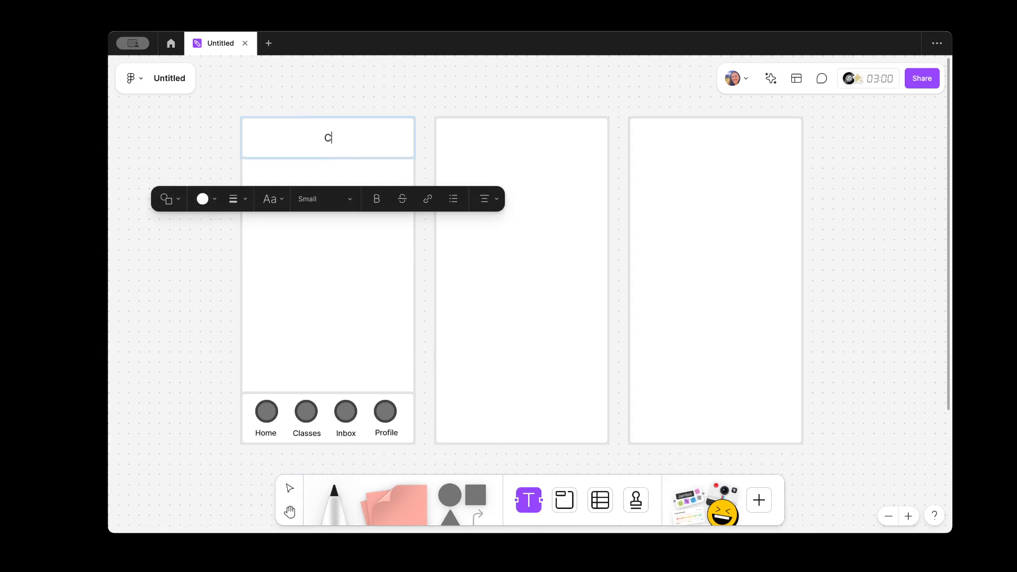
text(anvas Student App)
click(153, 142)
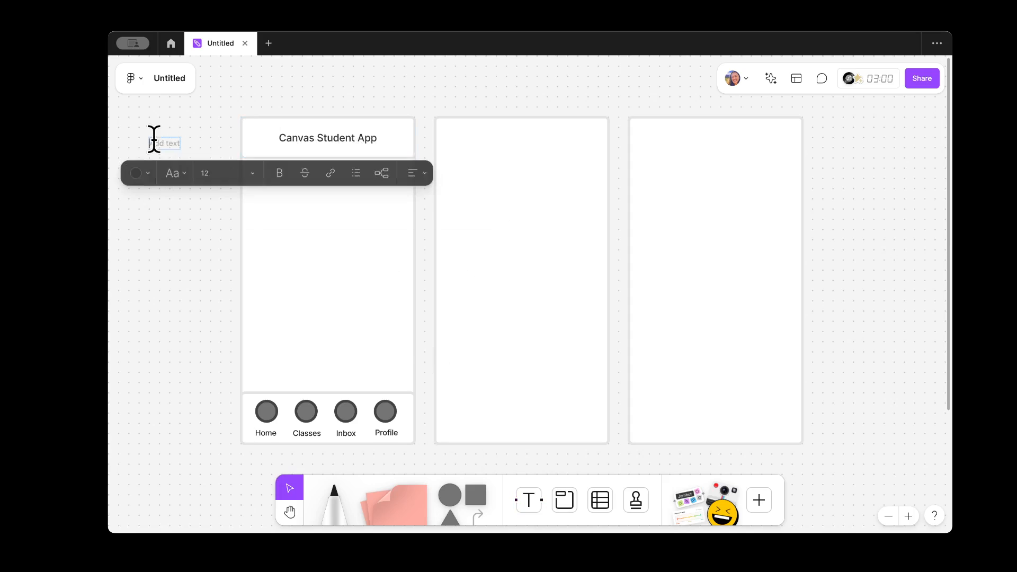
click(183, 351)
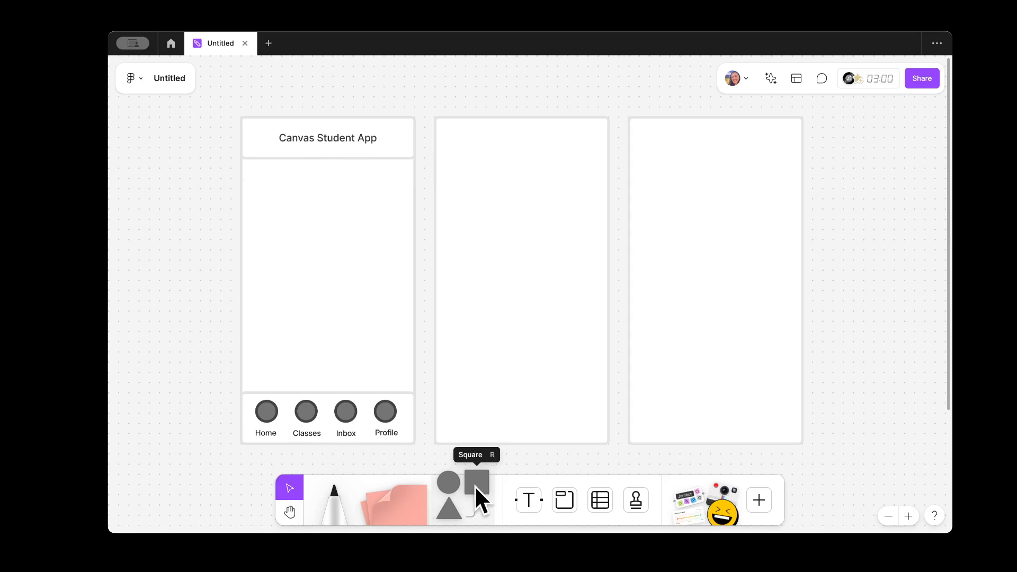
Step: Add a white square to the first screen and reshape it into a wide, short card
drag(474, 485, 308, 226)
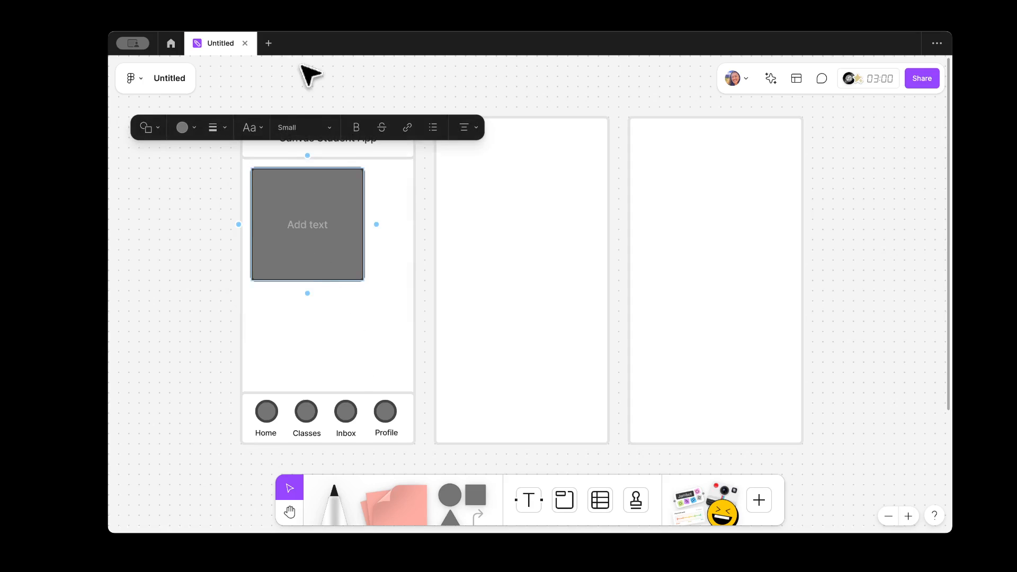
click(194, 127)
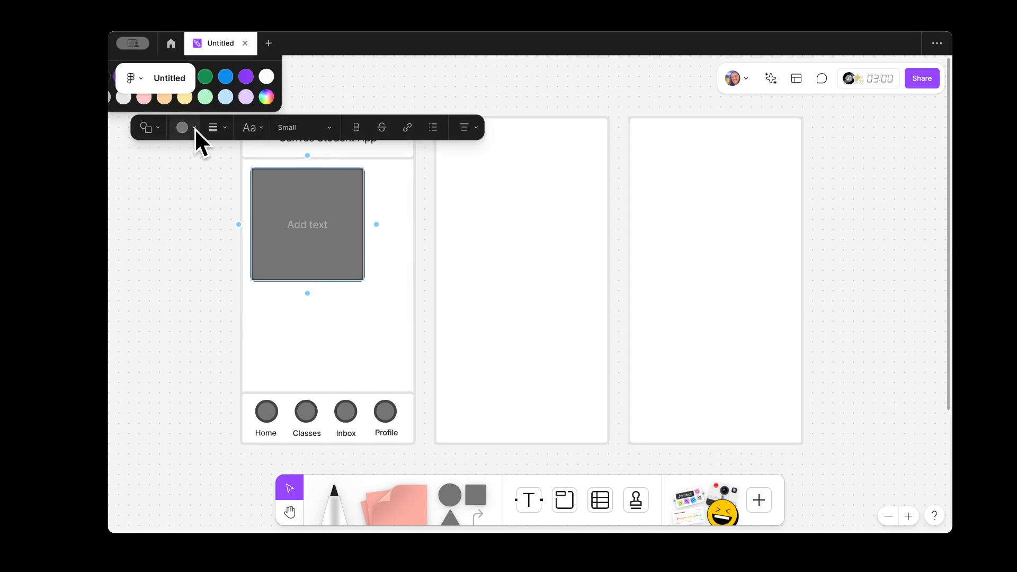
click(267, 77)
click(254, 273)
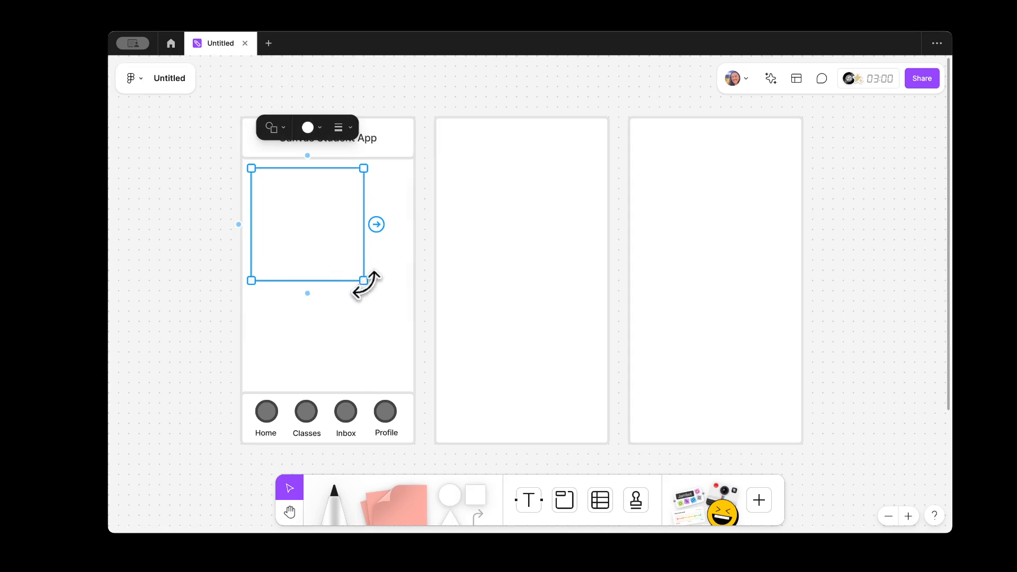
drag(358, 281, 350, 199)
click(162, 228)
click(397, 114)
click(357, 139)
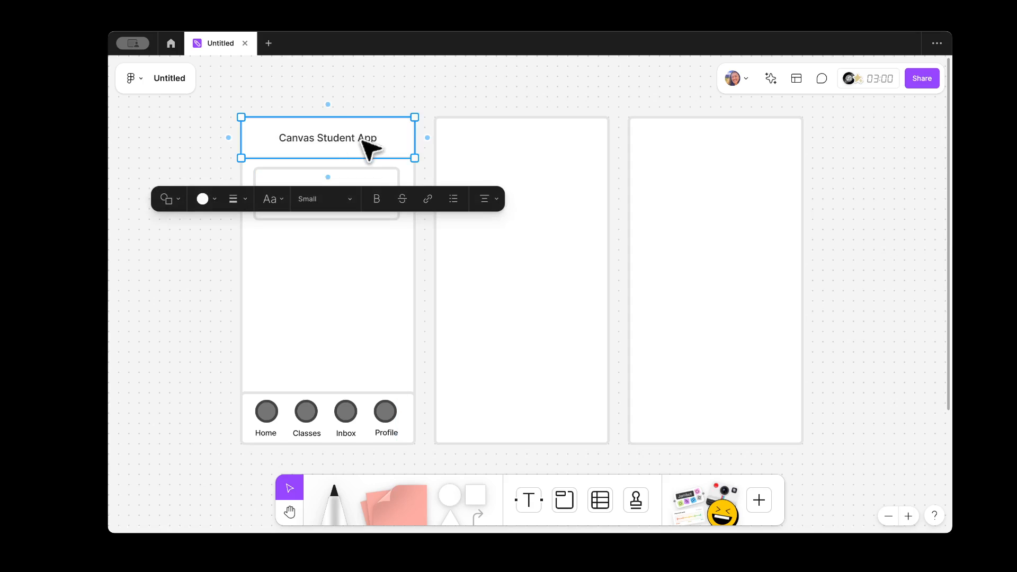
click(371, 108)
Step: Label the white card 'Interactive I'
click(527, 495)
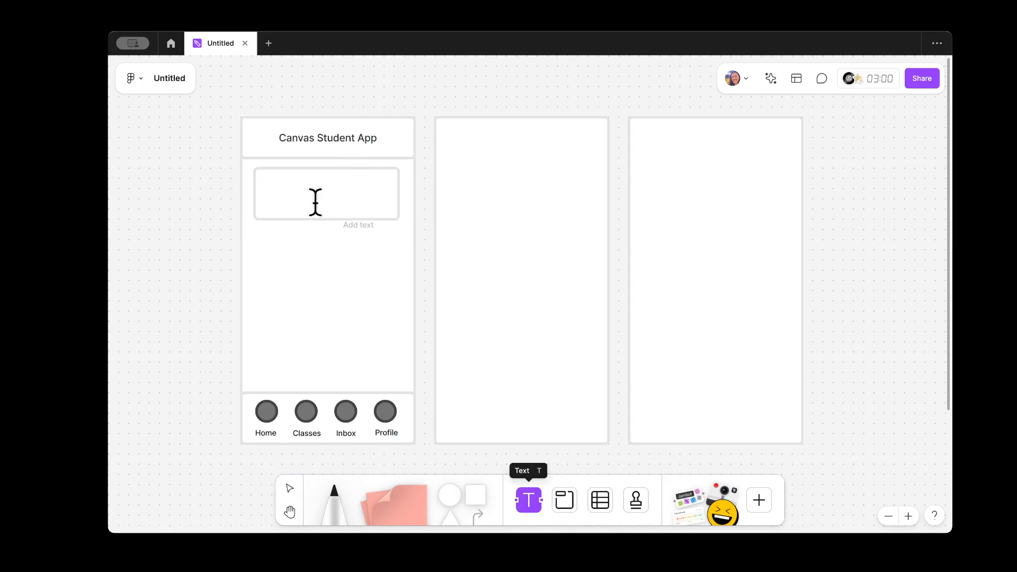
click(286, 190)
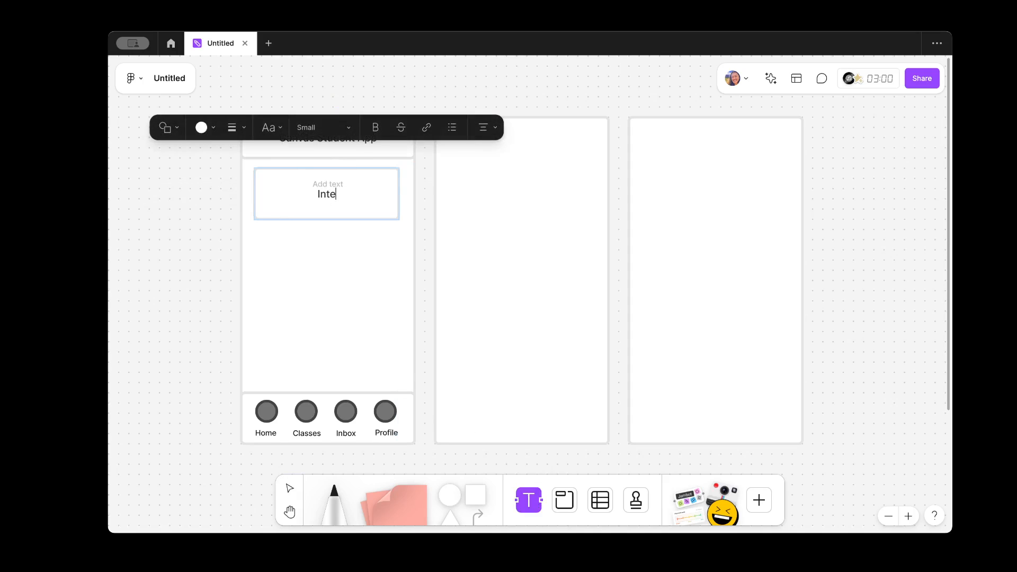
text(Interactive I)
click(210, 231)
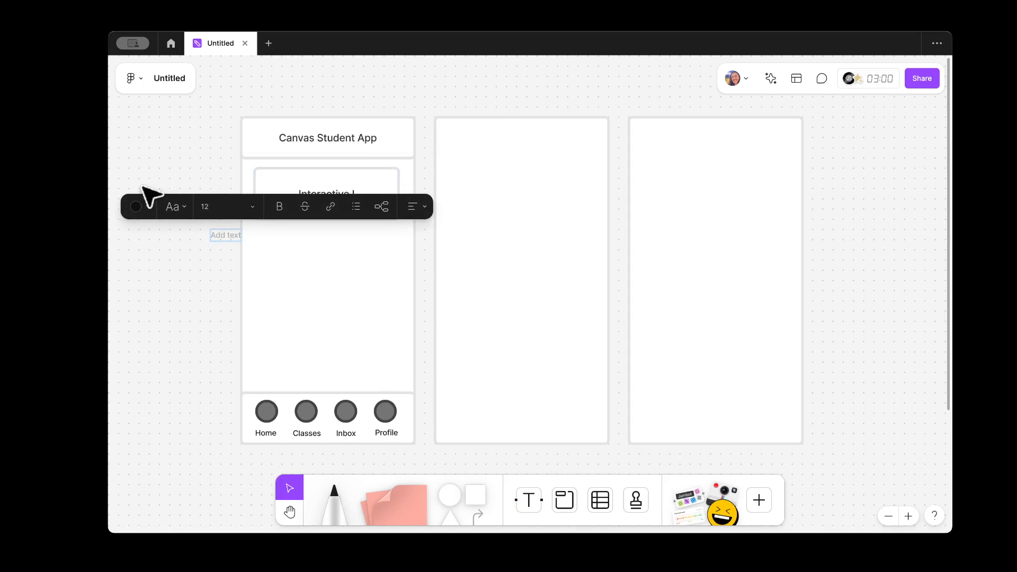
click(209, 318)
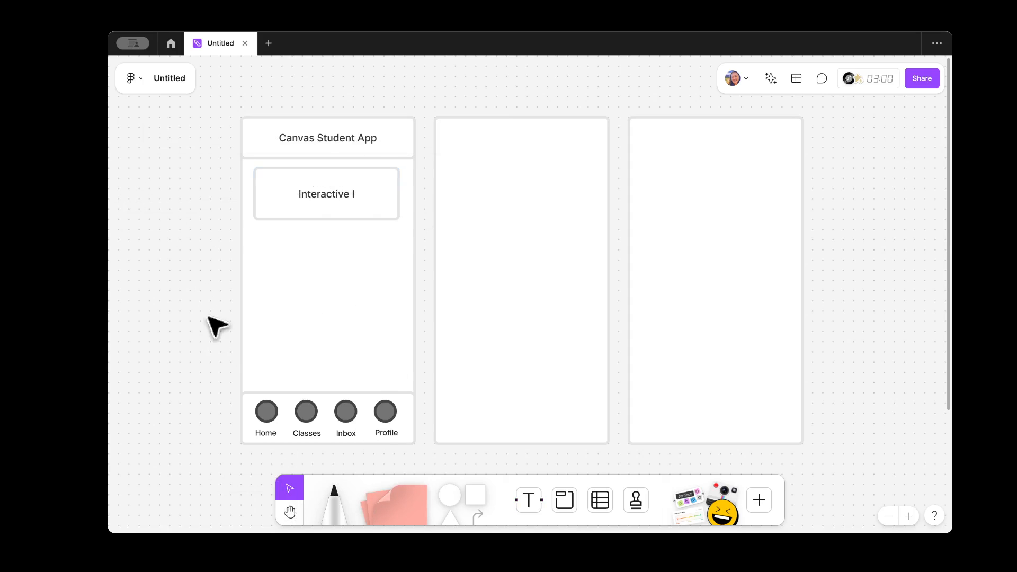
Step: Duplicate the card below and retype it as 'Art History'
click(353, 207)
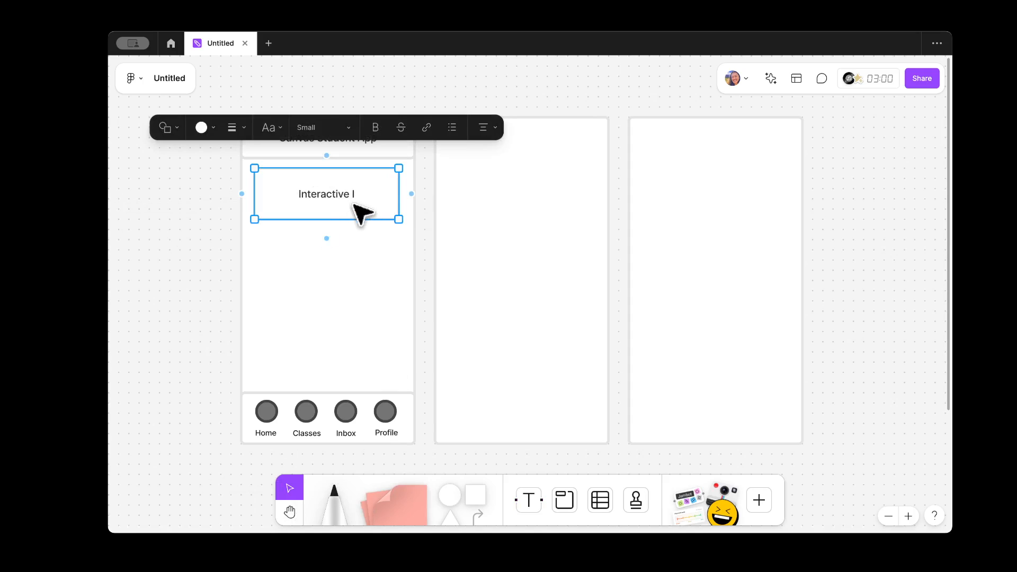
key(ctrl+d)
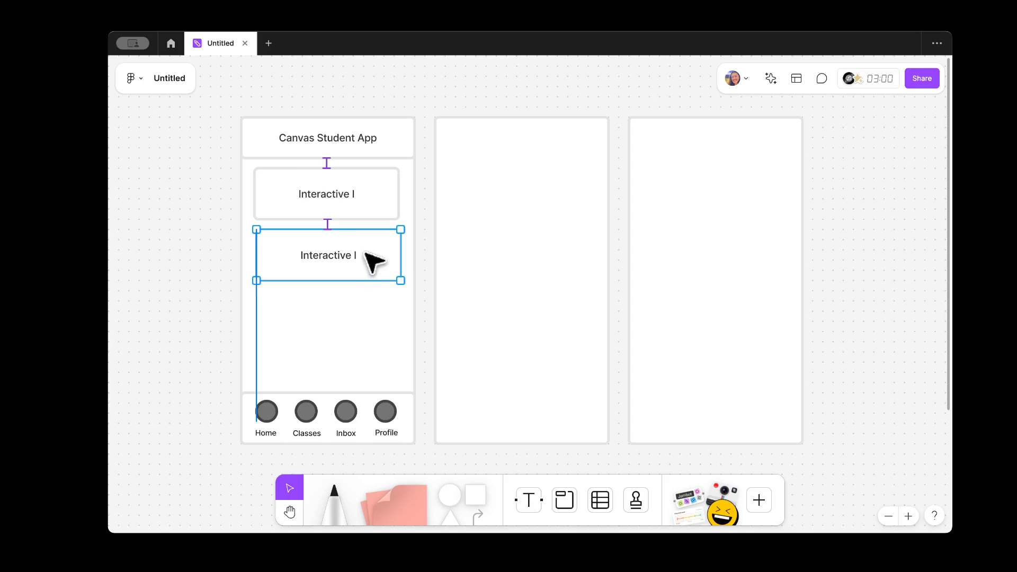
click(365, 254)
click(150, 279)
double_click(336, 250)
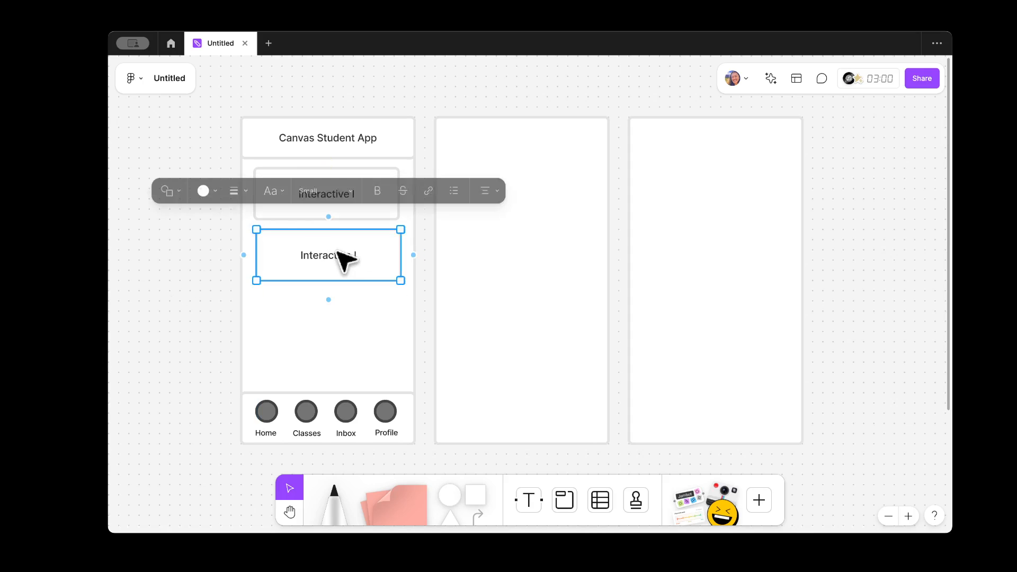
text(Art History)
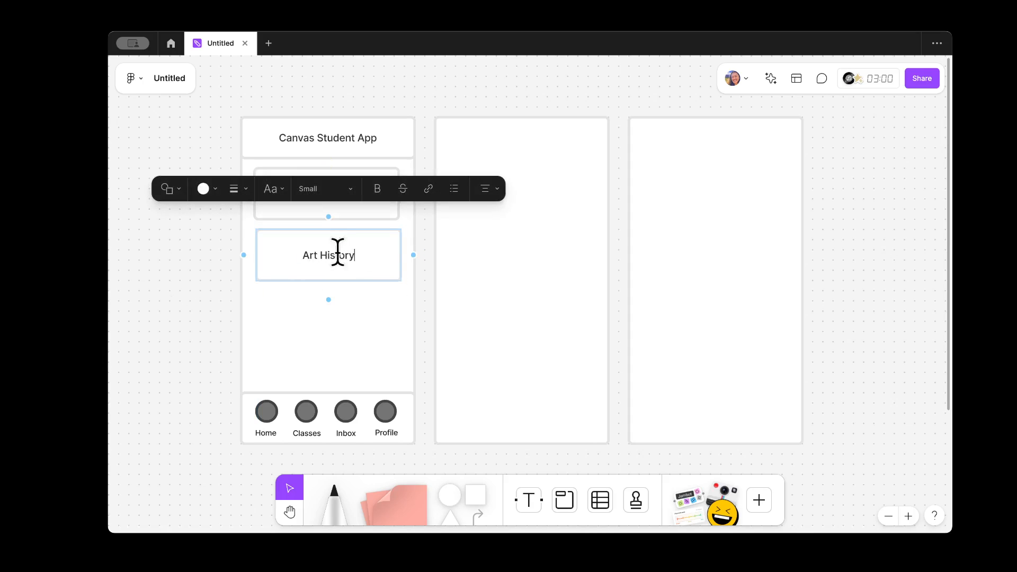
click(193, 302)
Step: Duplicate the Art History card, space it evenly below, and retype it 'Trigonometry'
click(317, 279)
key(ctrl+d)
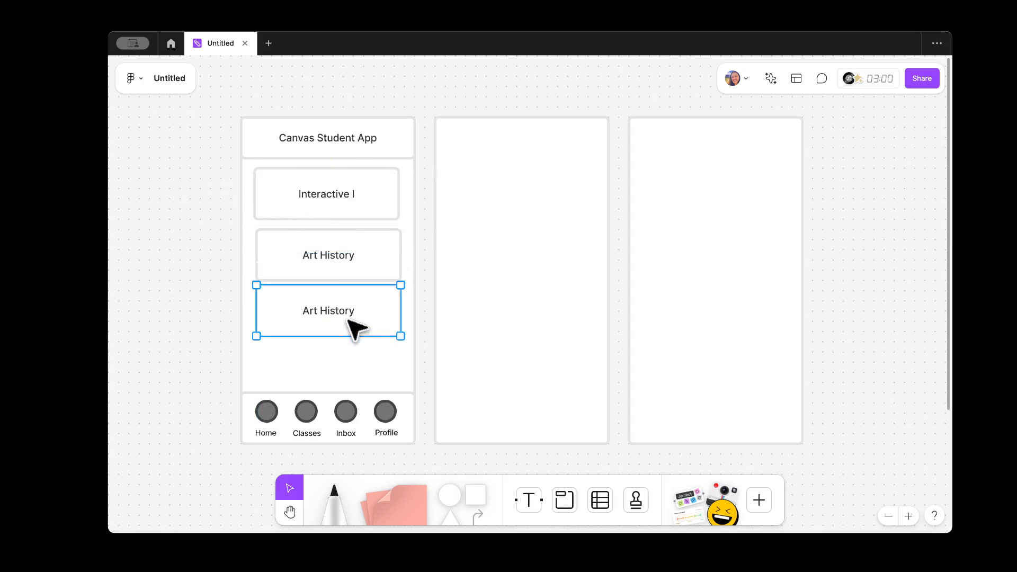
drag(348, 319, 351, 325)
double_click(341, 324)
text(Tri)
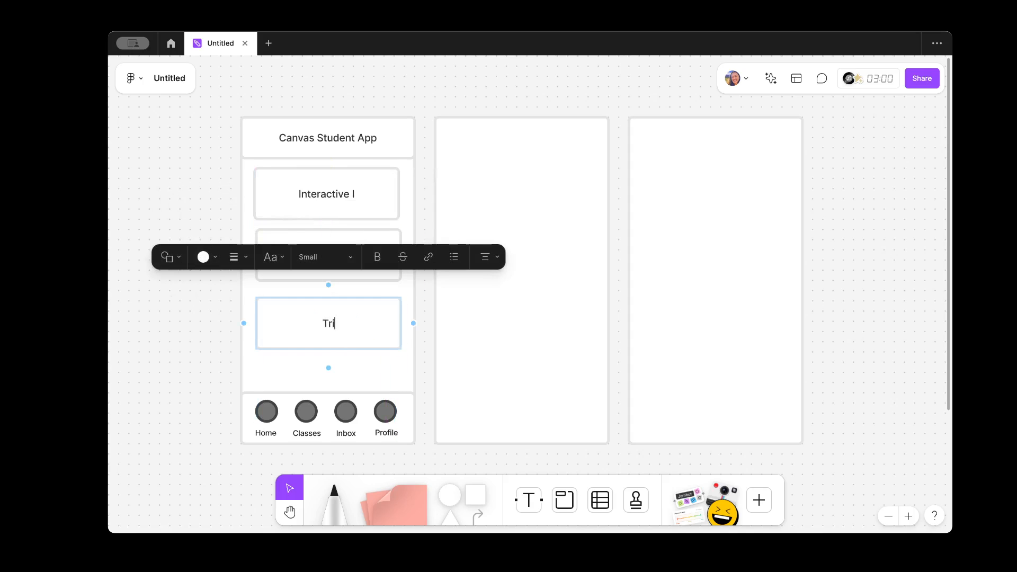
text(gonometry)
click(237, 344)
Step: Add a fourth card reading 'Draw' below Trigonometry, then select the bottom navigation row
click(365, 322)
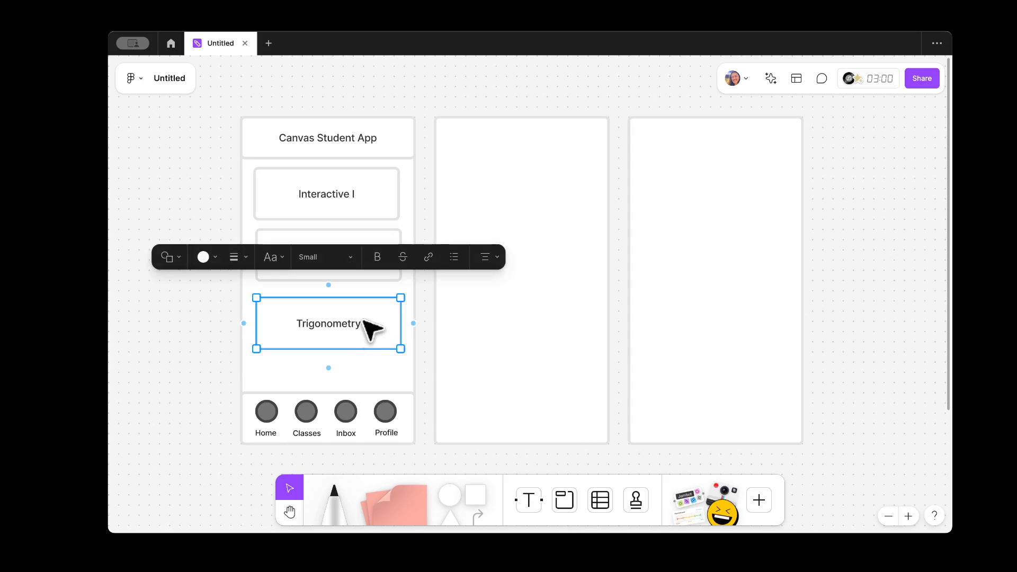
key(ctrl+d)
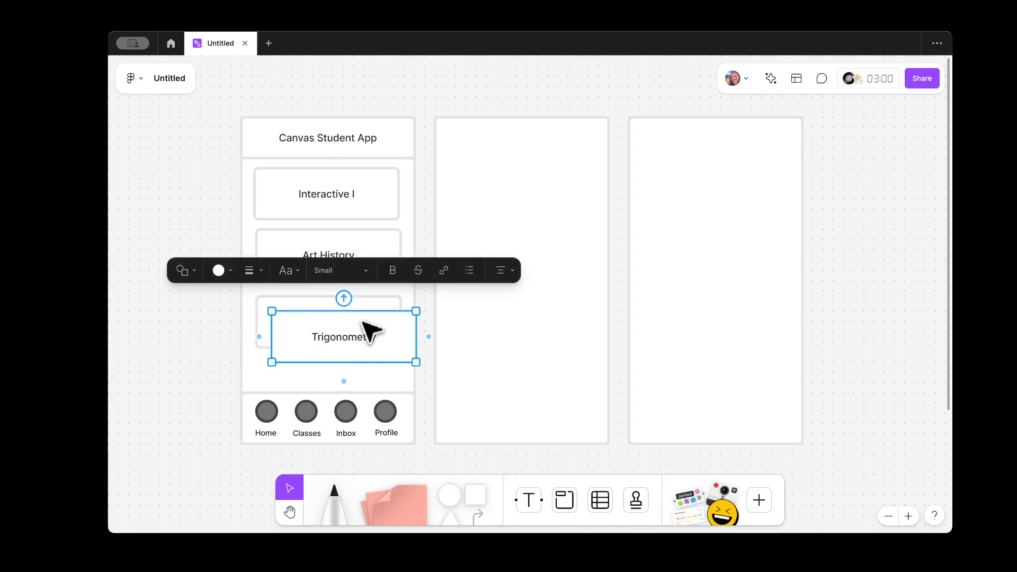
drag(364, 321, 334, 387)
double_click(334, 386)
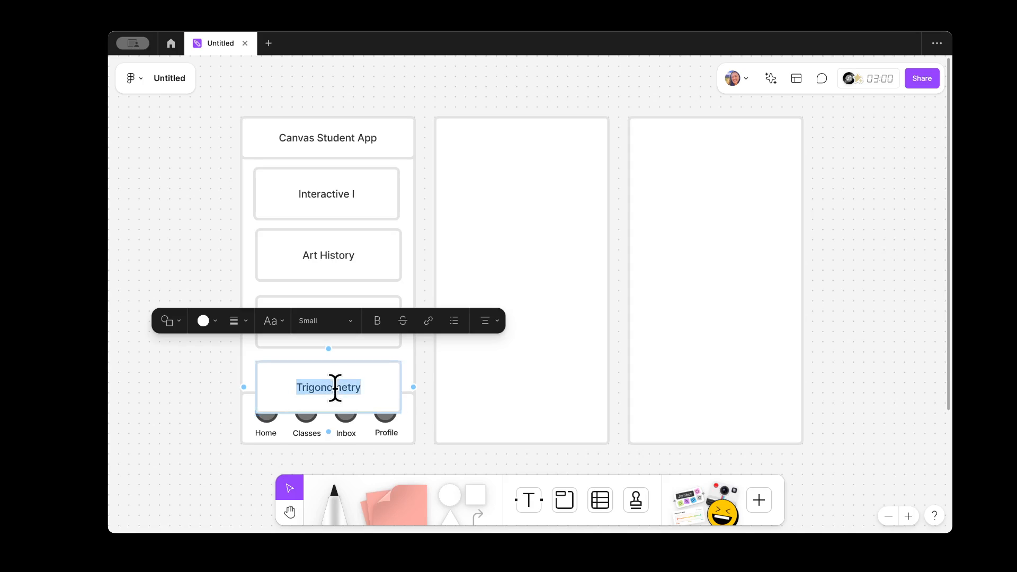
text(Drawing)
click(179, 389)
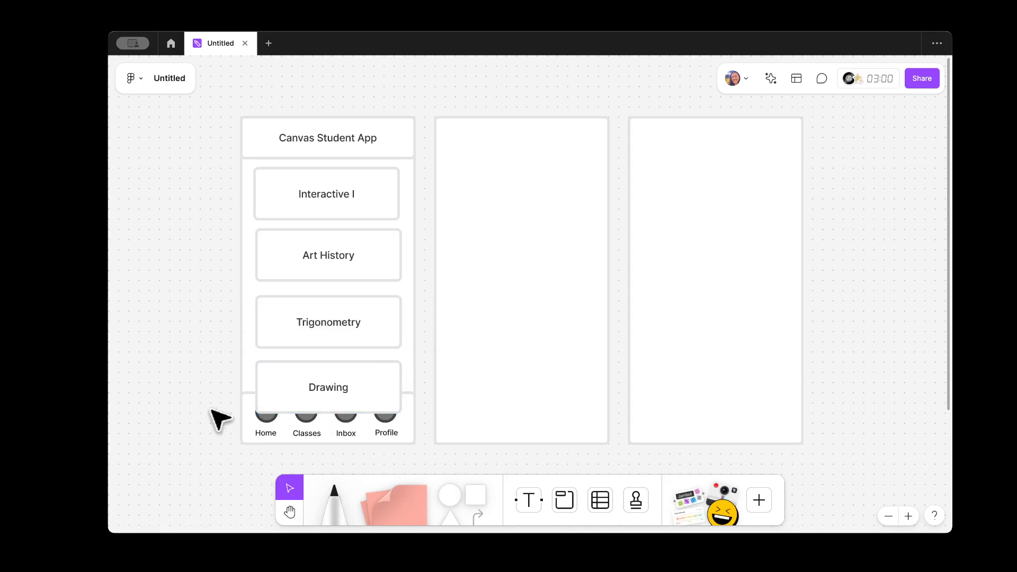
drag(211, 410, 438, 443)
drag(425, 404, 238, 448)
click(410, 381)
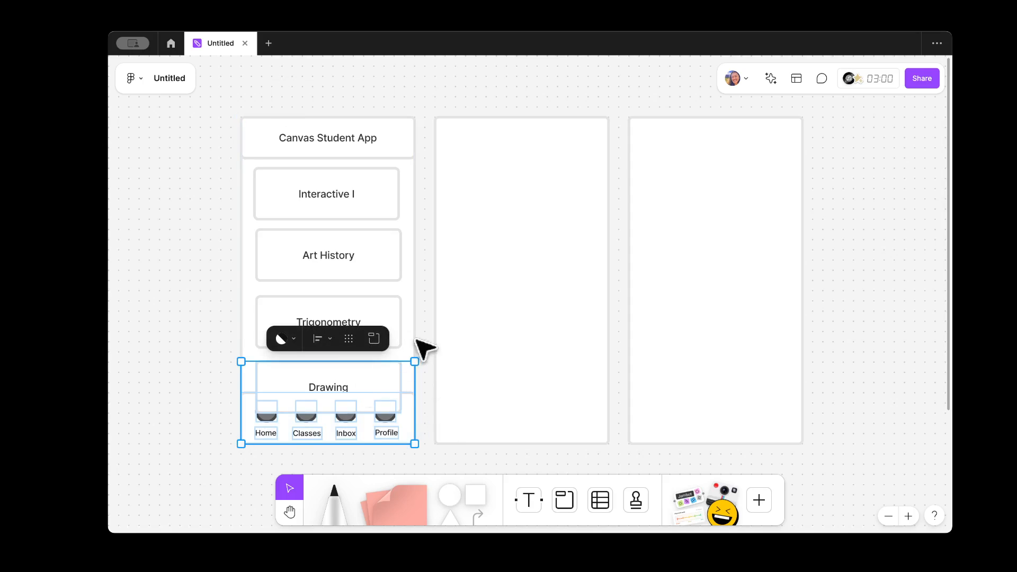
Step: Group the four nav bar items and align the group with the app screen's bottom edge
click(390, 383)
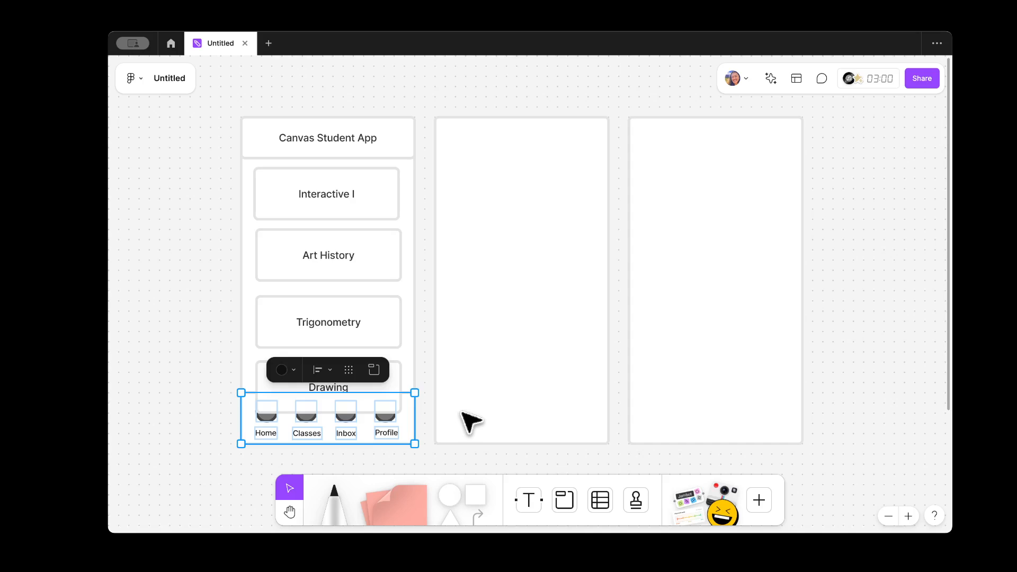
key(ctrl+g)
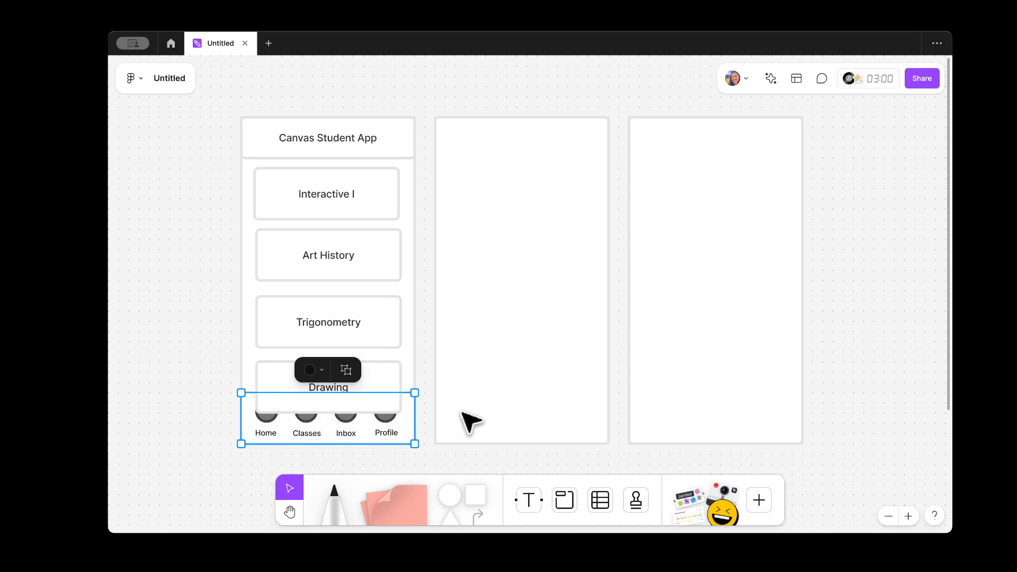
key(ctrl+x)
key(ctrl+v)
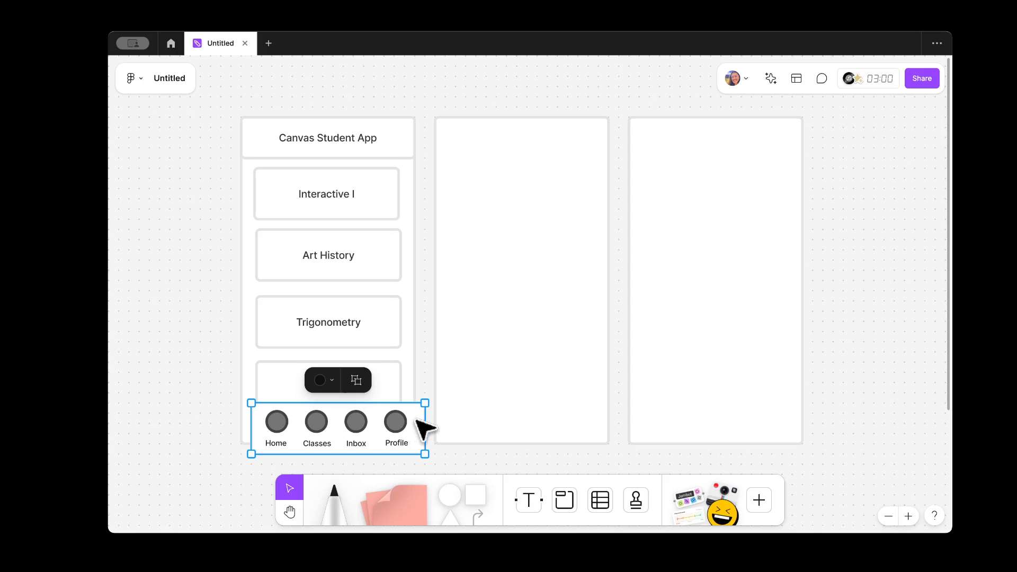
drag(416, 419, 406, 419)
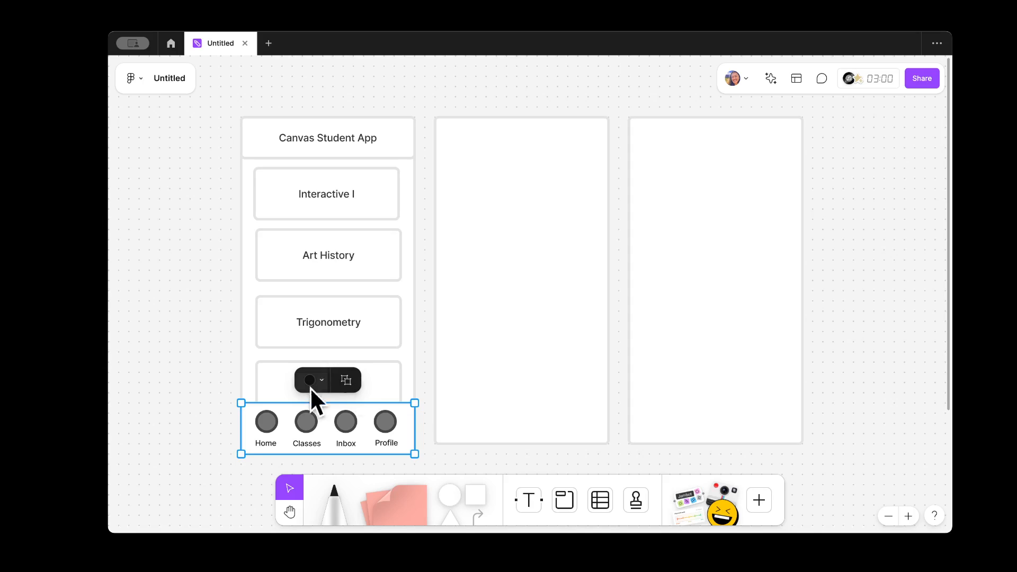
click(176, 421)
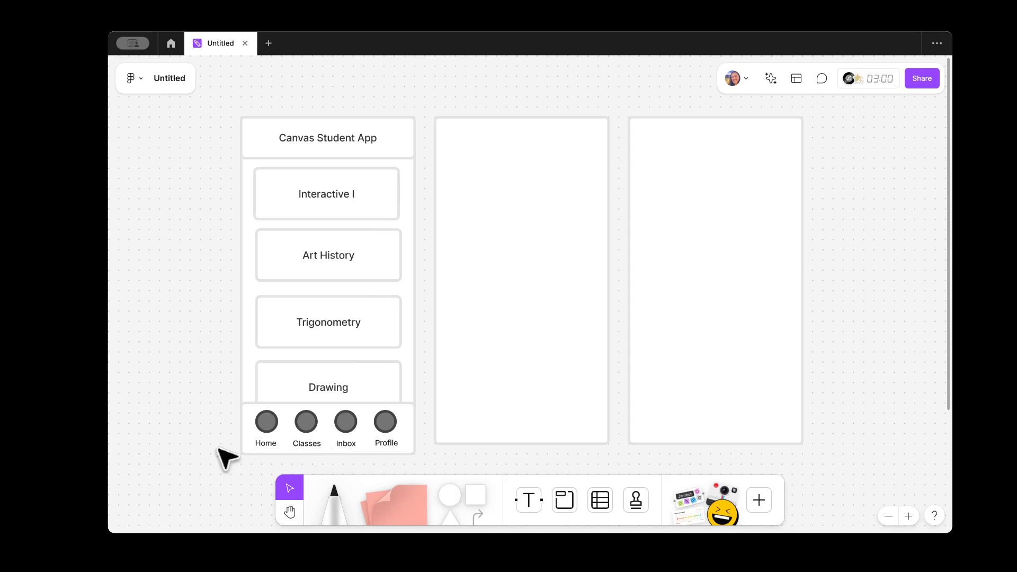
Step: Copy the app header onto the middle screen and retitle it 'Interactive I'
click(565, 317)
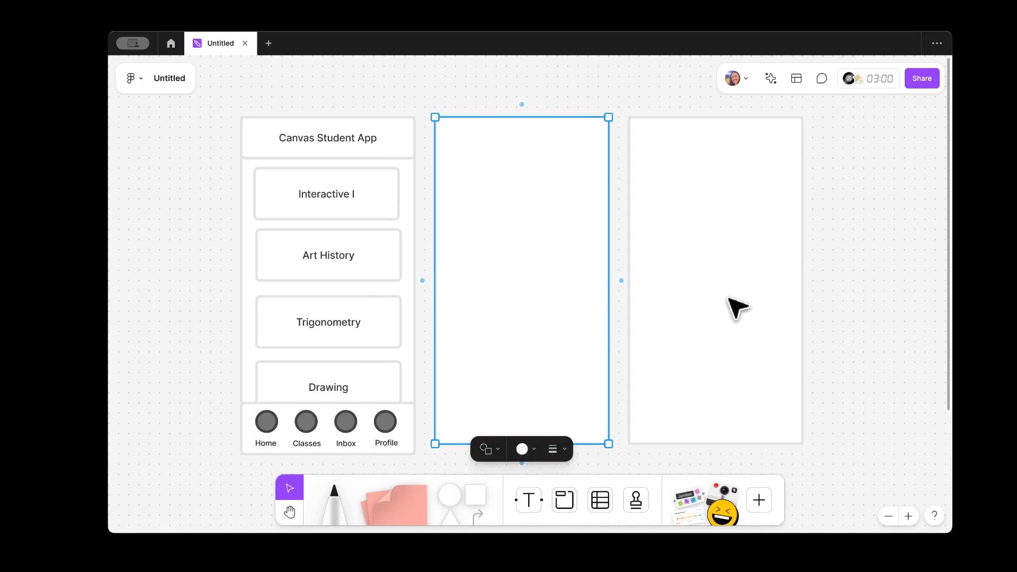
shift+click(729, 298)
click(856, 283)
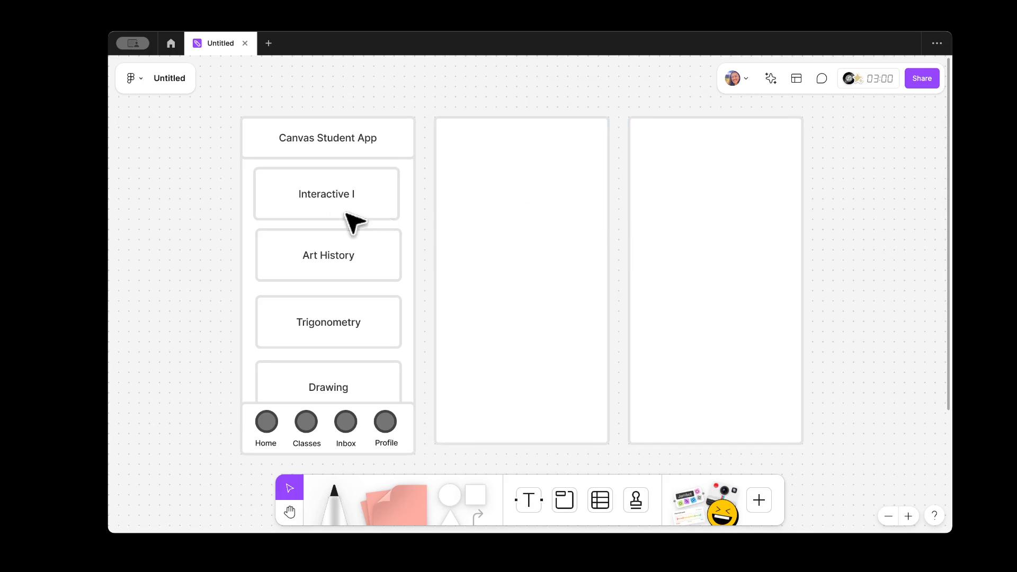
click(374, 148)
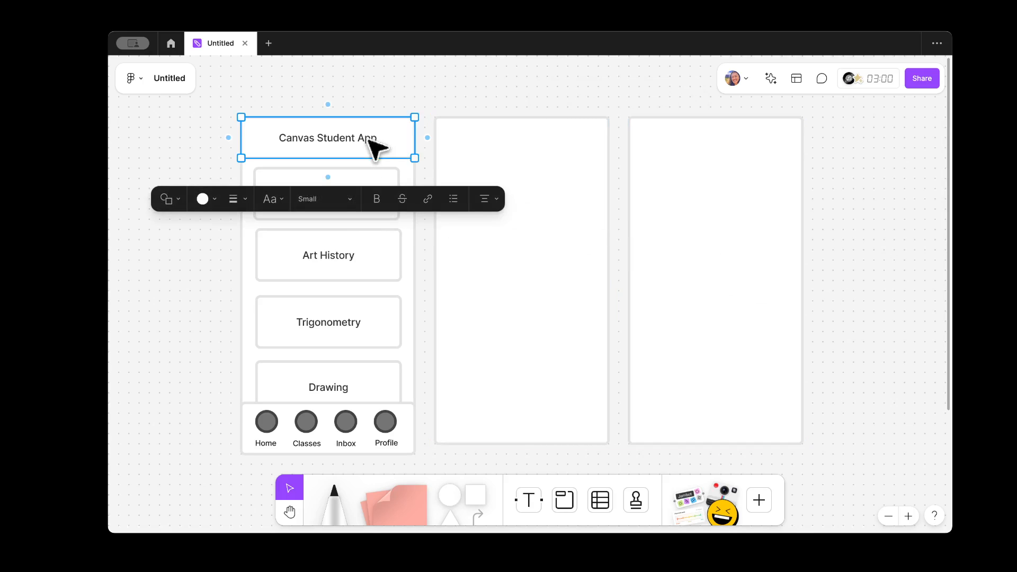
drag(356, 147, 542, 146)
double_click(542, 146)
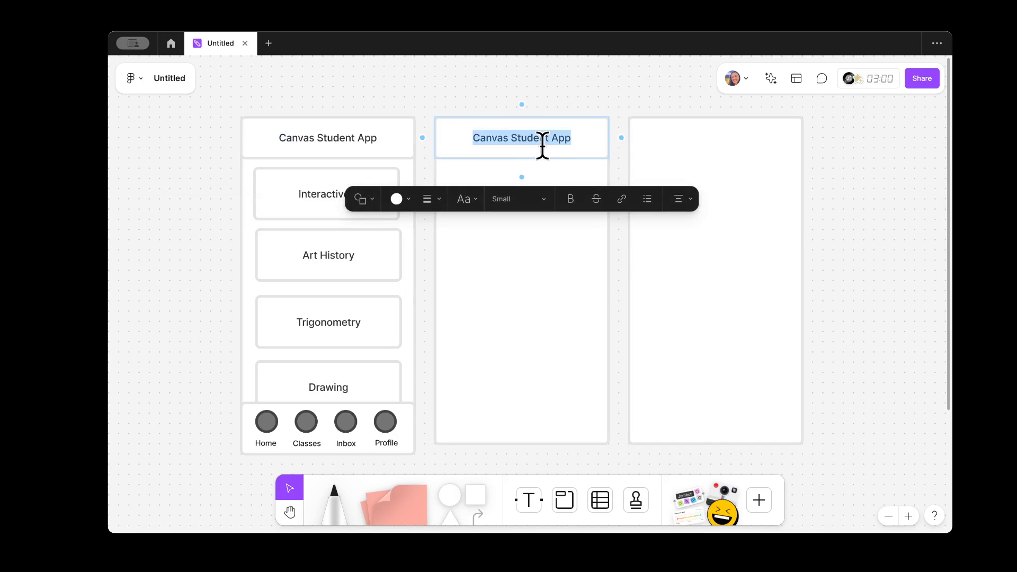
key(BackSpace)
text(Interacti)
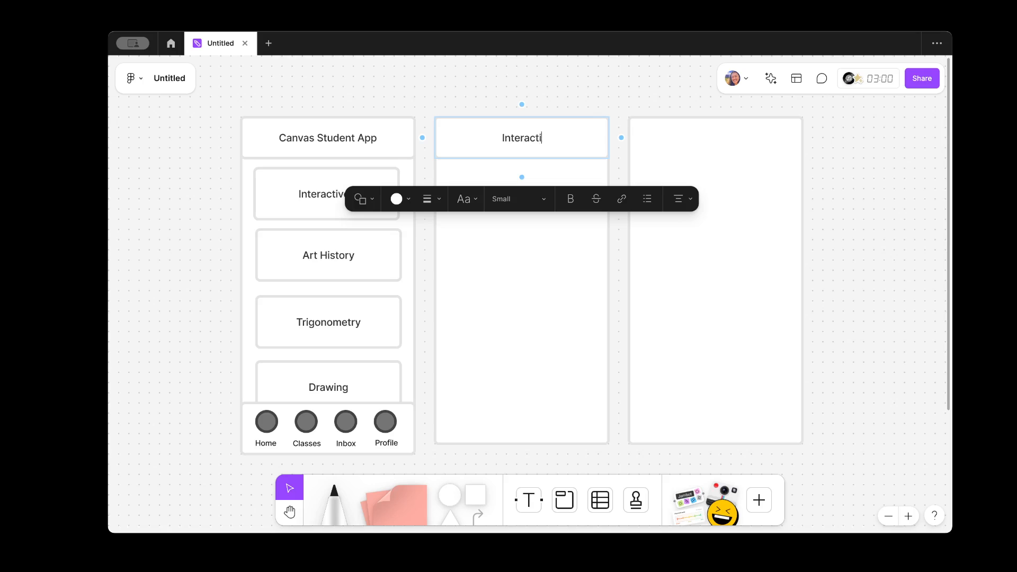
text(ve I)
click(627, 82)
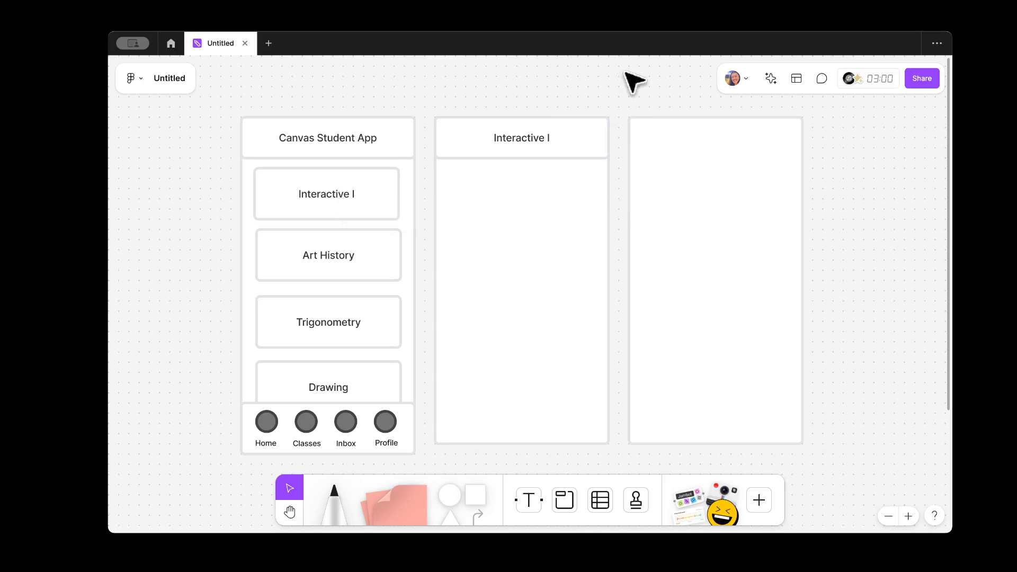
Step: Copy the header onto the third screen and retitle it 'Inbox'
click(553, 133)
drag(538, 141, 716, 137)
double_click(718, 137)
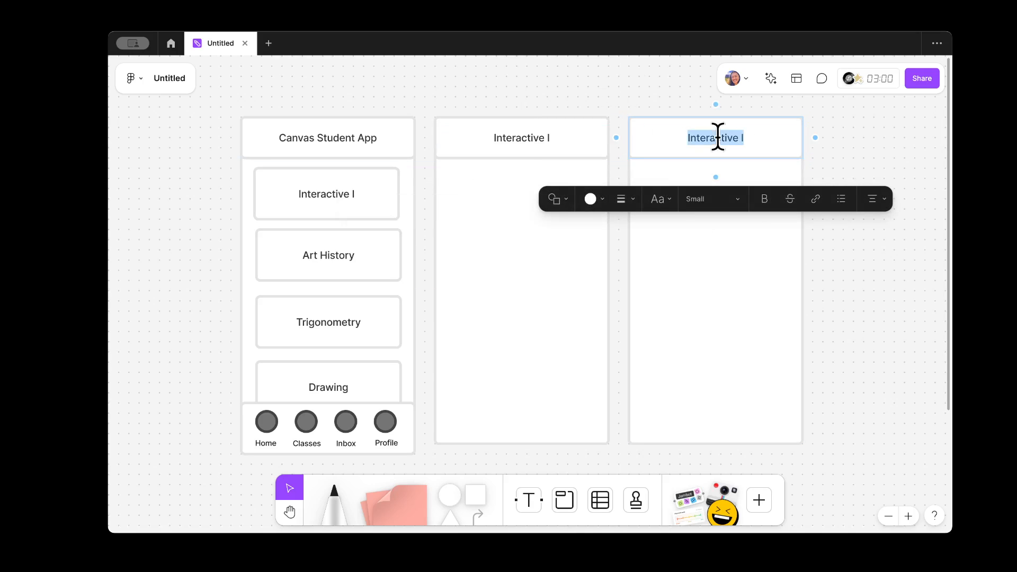
text(Inbox)
click(927, 317)
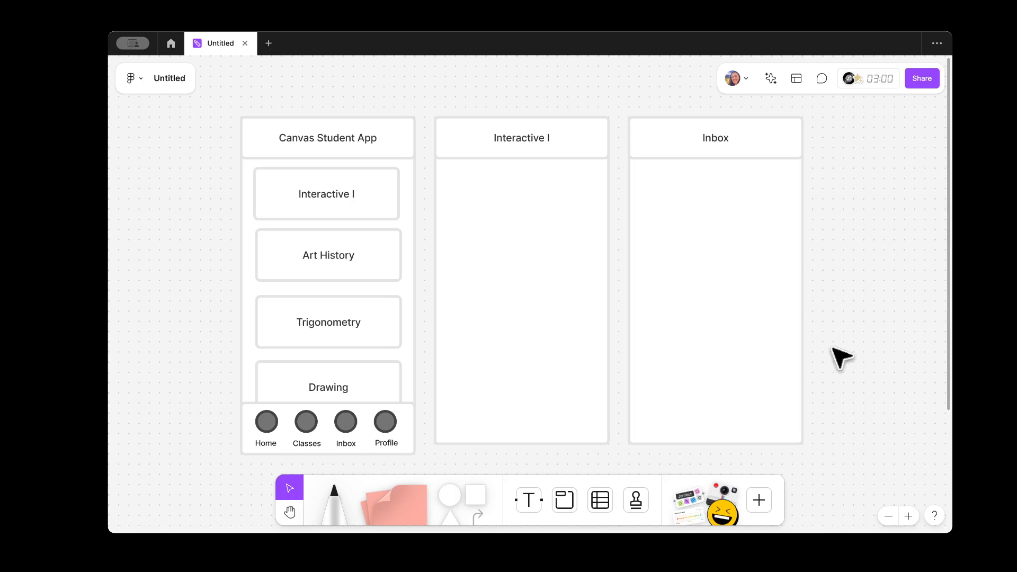
scroll(842, 358, down, 2)
Step: Delete the stray triangle from the board
scroll(842, 358, down, 5)
scroll(867, 386, up, 1)
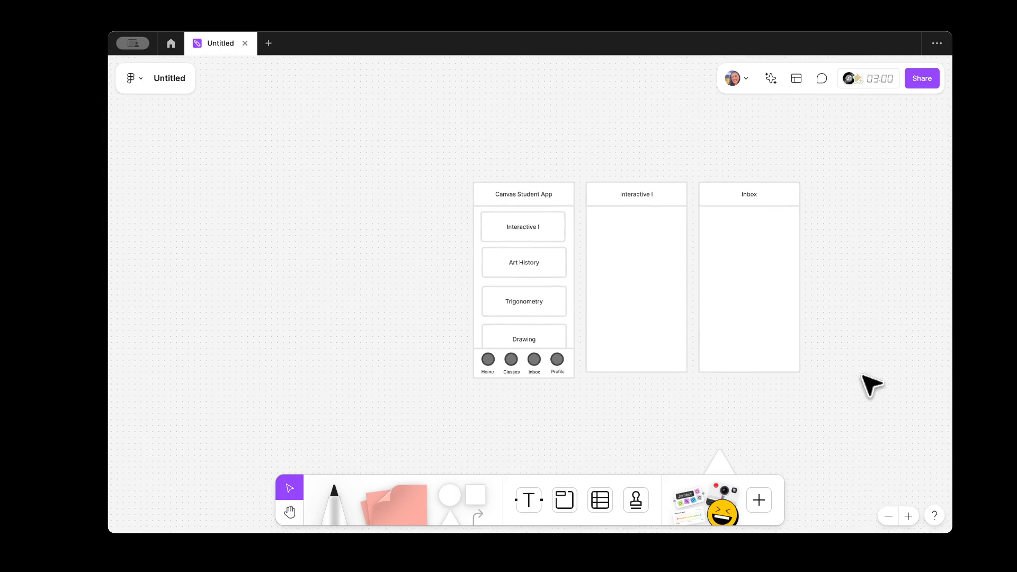
drag(878, 422, 783, 321)
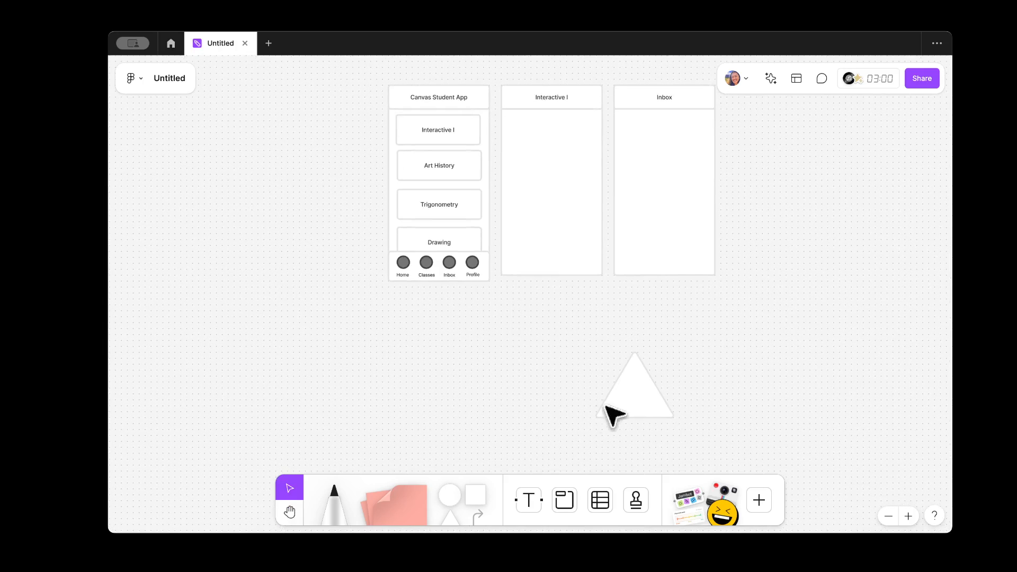
click(616, 409)
key(BackSpace)
Step: Move the Interactive I and Inbox screens together further right
key(space)
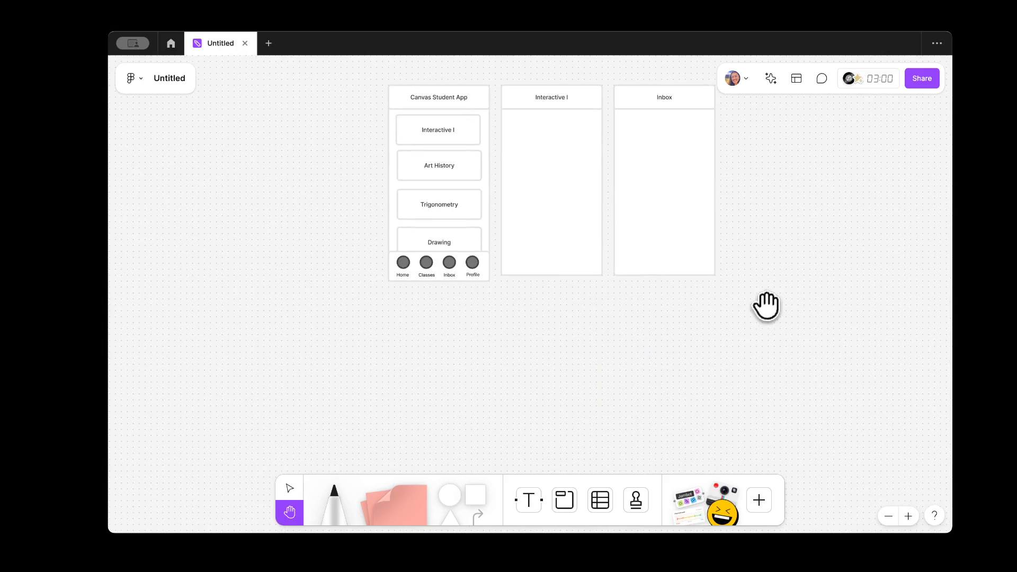
drag(772, 286, 514, 90)
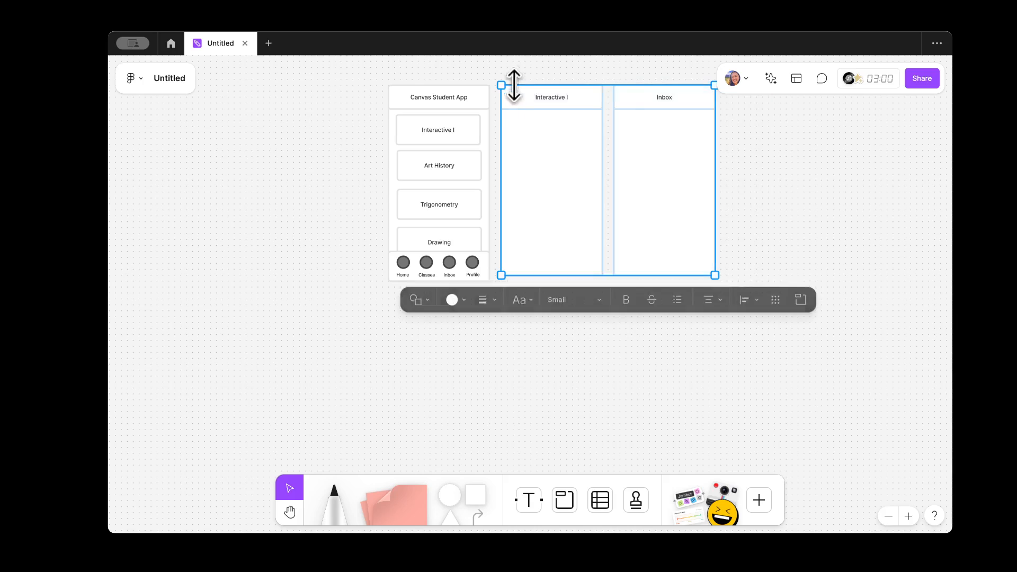
drag(536, 171, 561, 171)
click(842, 374)
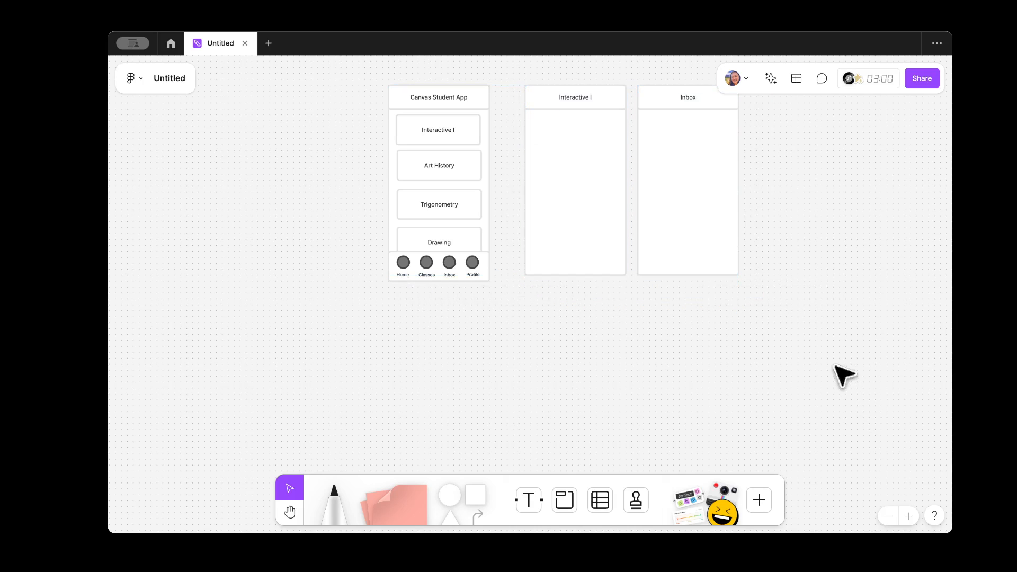
Step: Move the whole Inbox screen with its header further right to even the gaps
click(733, 206)
drag(693, 205, 717, 206)
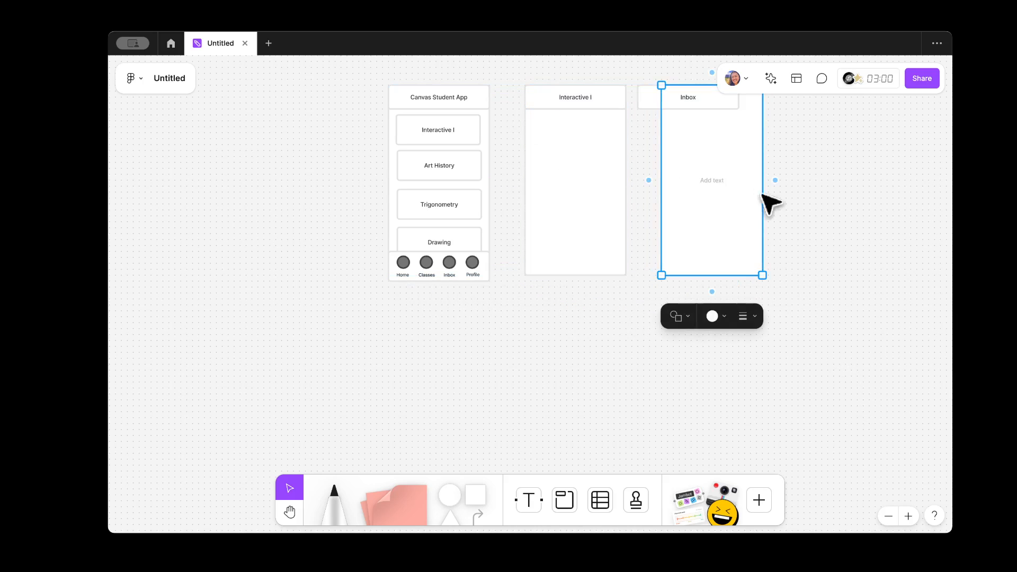
key(ctrl+z)
click(804, 180)
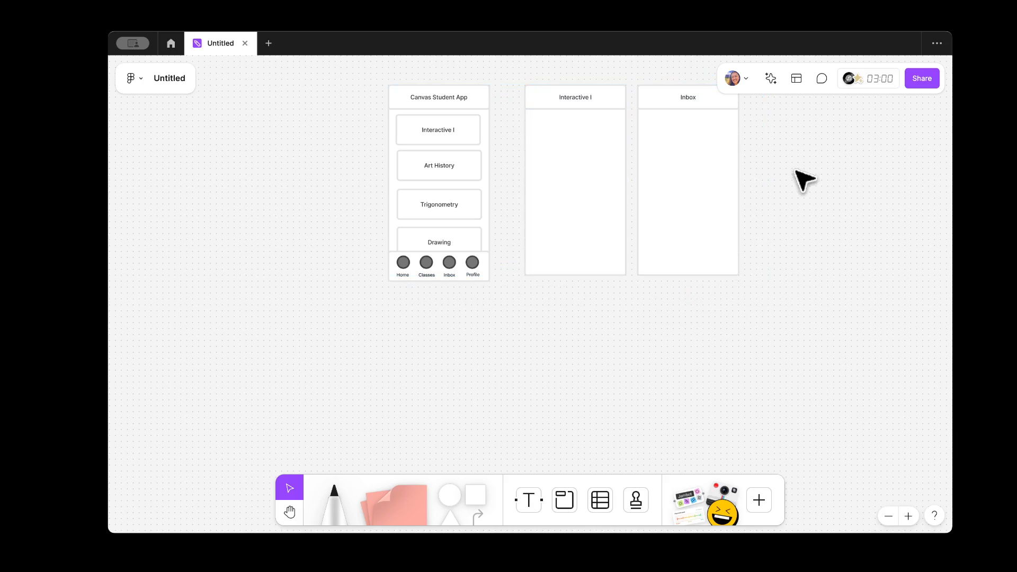
drag(771, 196, 678, 104)
drag(675, 179, 698, 184)
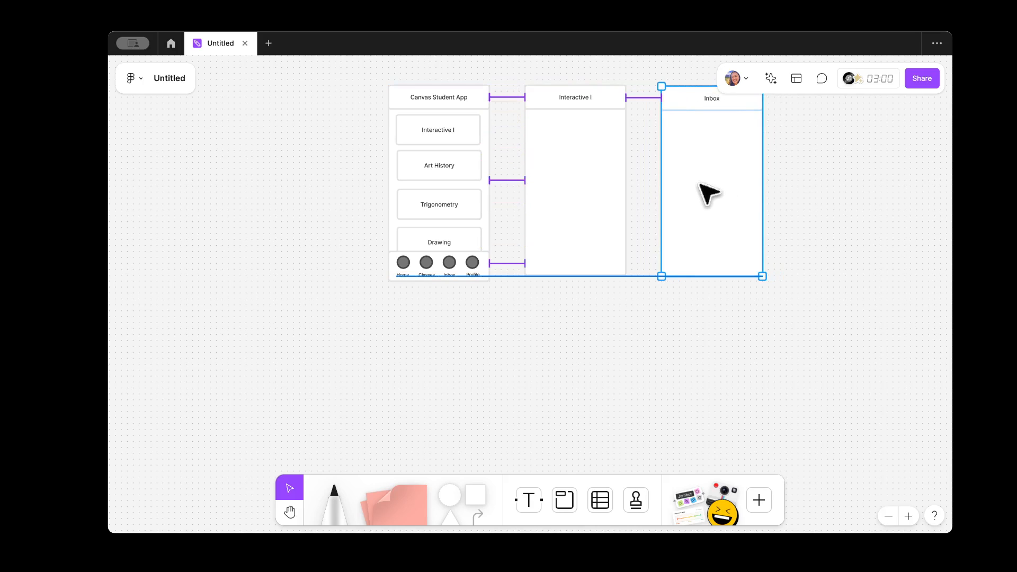
drag(699, 183, 697, 184)
click(613, 413)
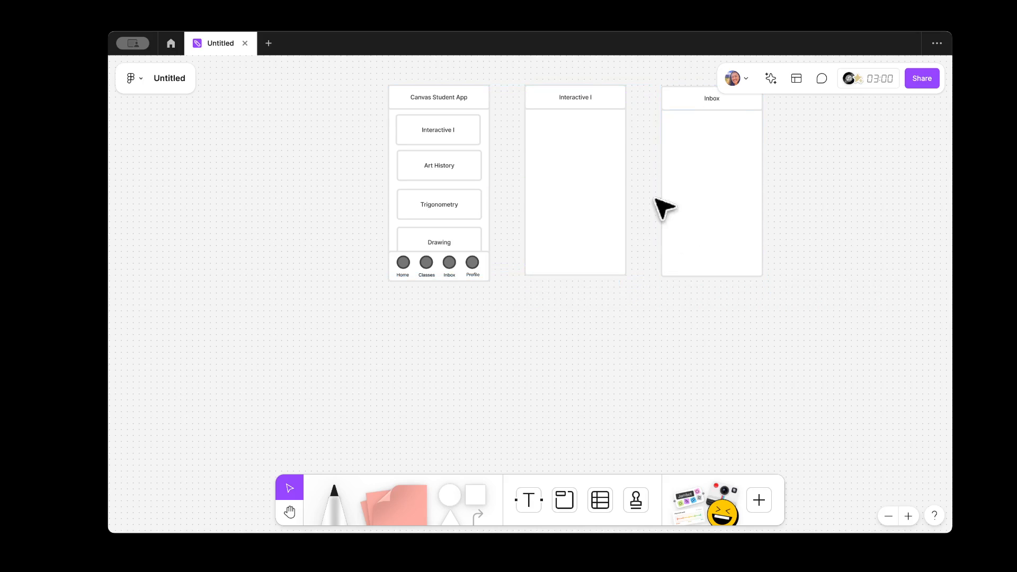
click(576, 105)
click(571, 319)
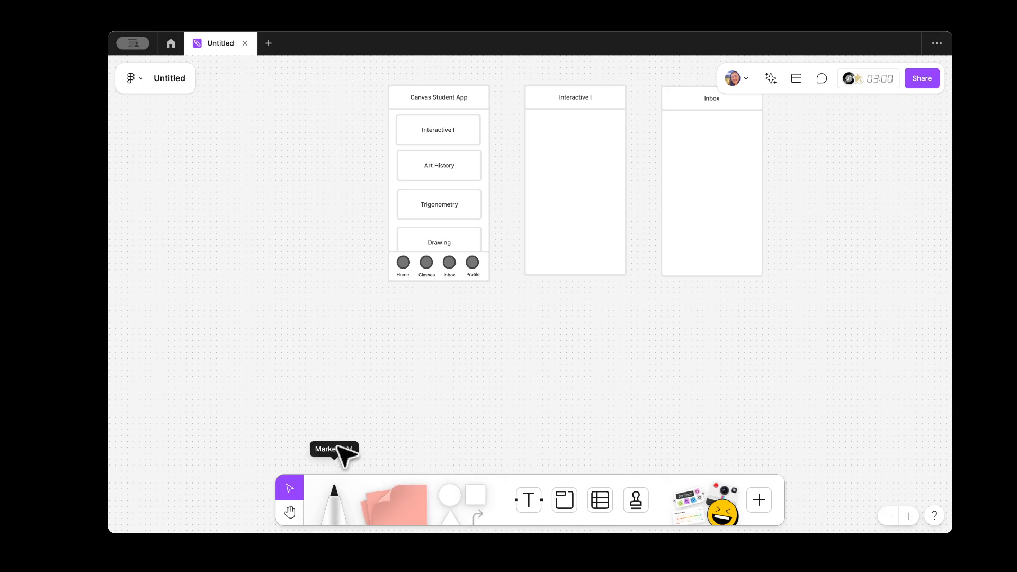
Step: Activate the black Marker tool and zoom in on the frames
click(334, 497)
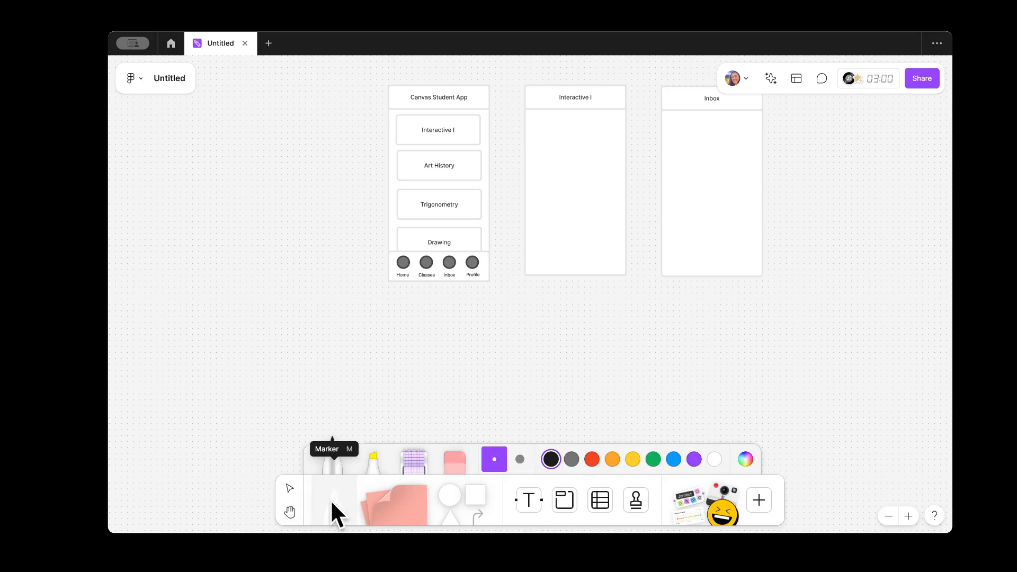
click(334, 495)
click(334, 495)
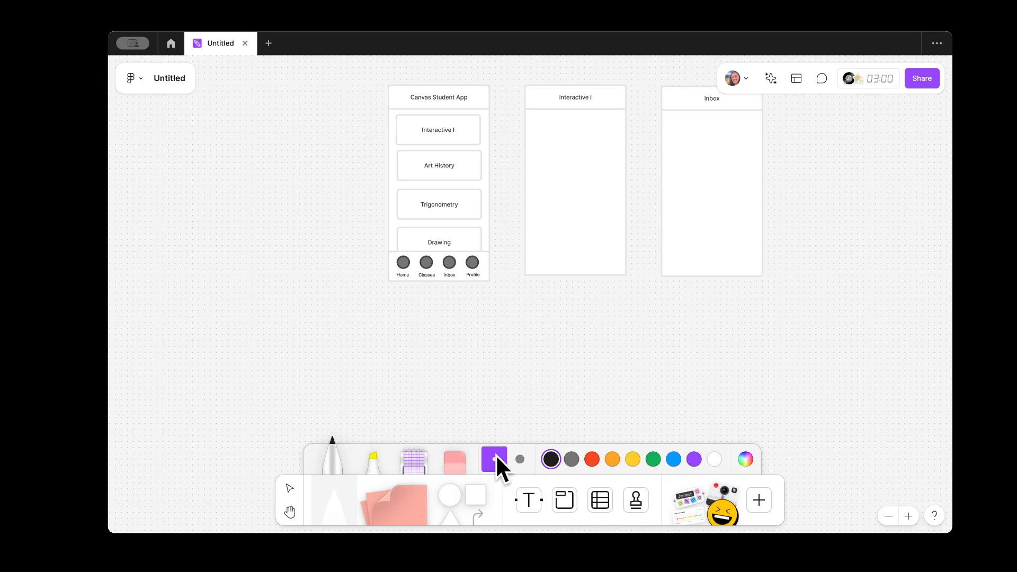
scroll(560, 270, up, 5)
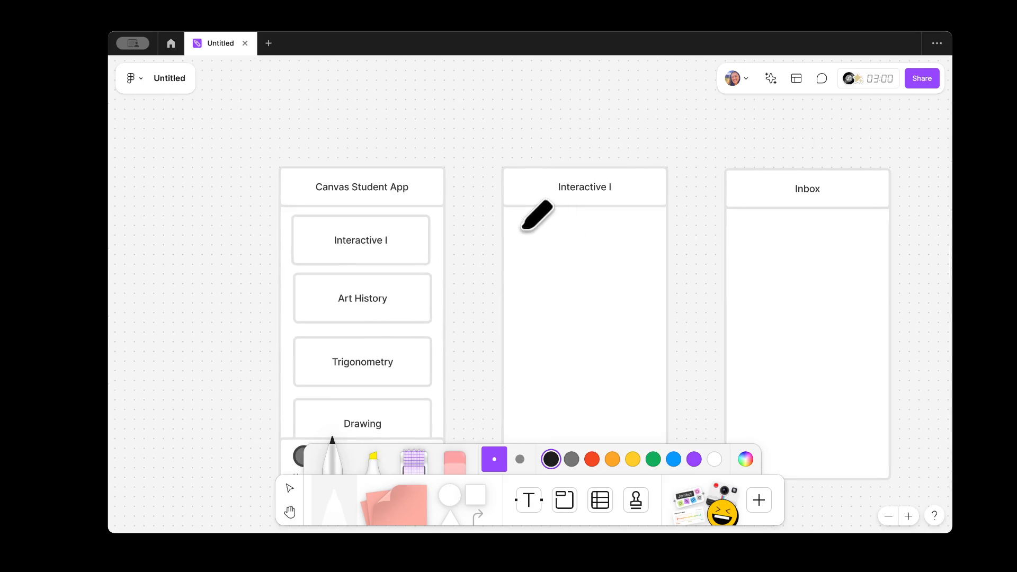
Step: Sketch a crossed-out image placeholder box in the Interactive I screen
drag(518, 227, 519, 276)
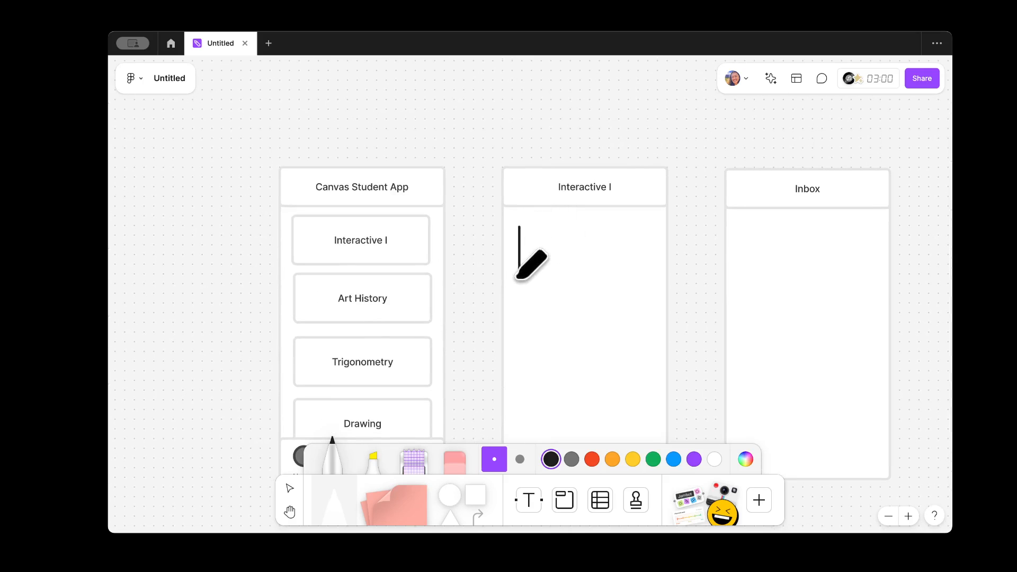
mouse_move(522, 223)
mouse_down()
mouse_move(636, 228)
mouse_move(644, 284)
mouse_move(513, 280)
mouse_up()
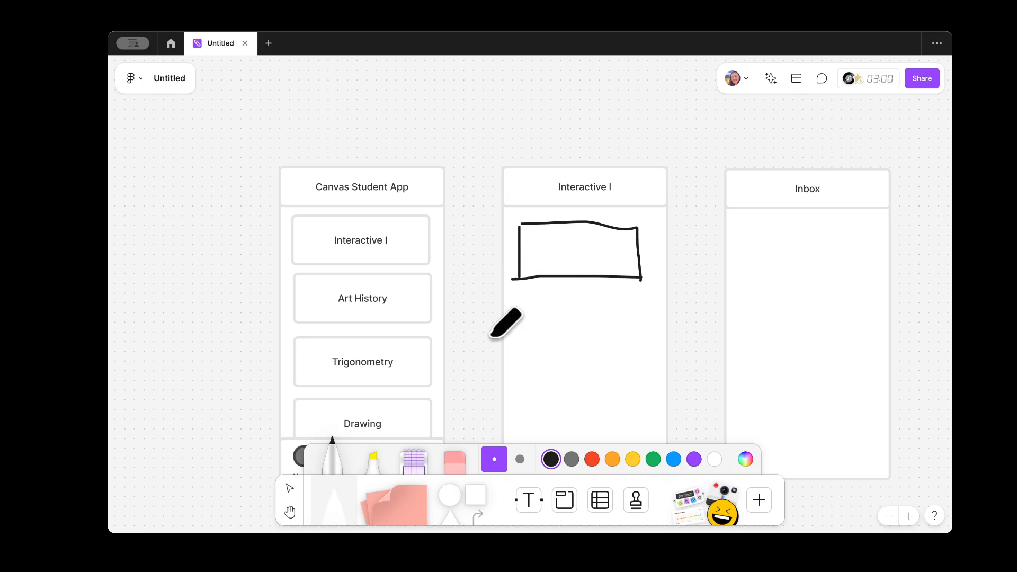
key(ctrl+z)
key(ctrl+z)
key(ctrl+z)
key(ctrl+z)
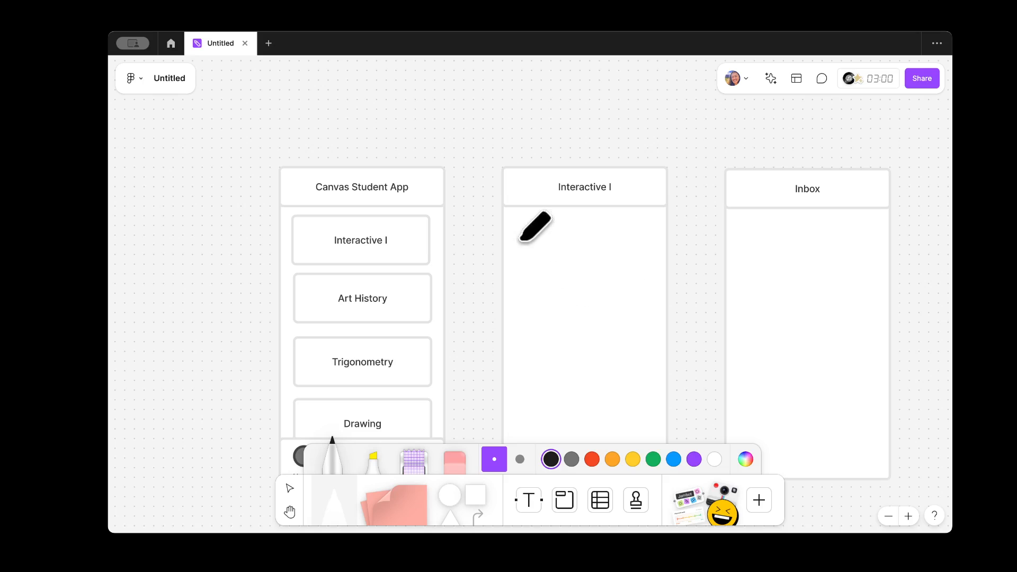
drag(523, 236, 523, 274)
mouse_move(524, 233)
mouse_down()
mouse_move(634, 225)
mouse_move(640, 275)
mouse_up()
drag(524, 276, 642, 275)
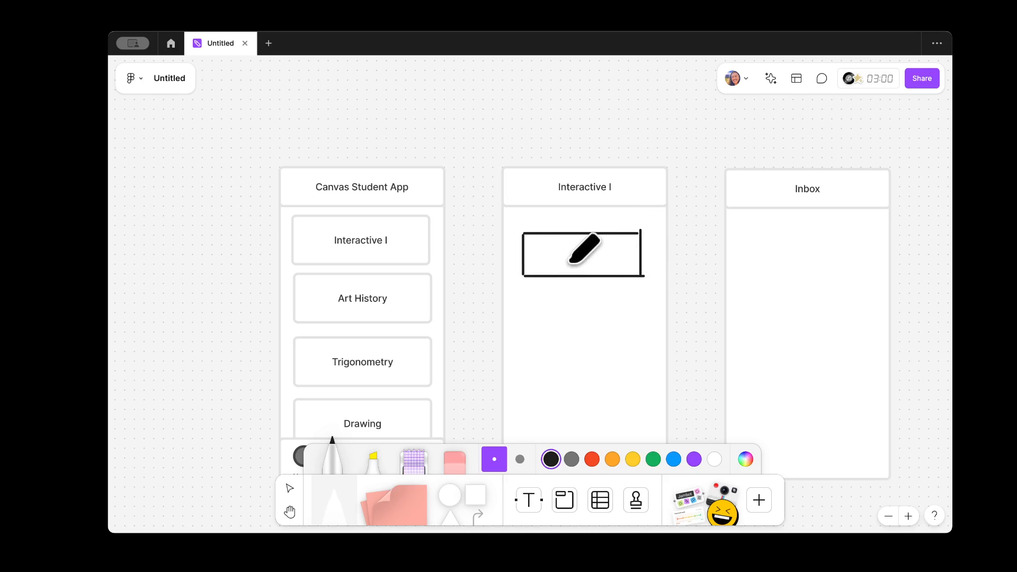
scroll(622, 306, down, 2)
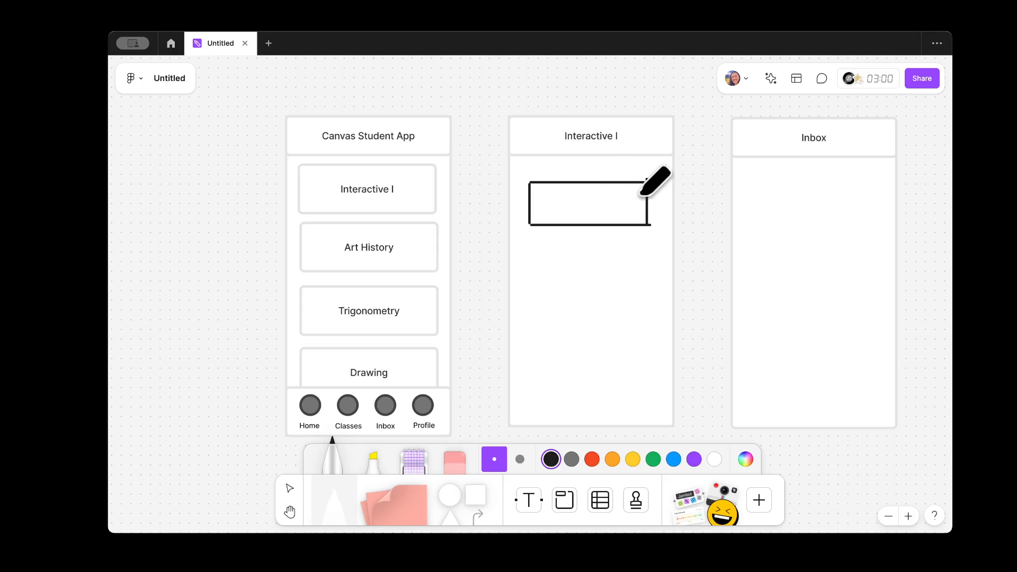
mouse_move(640, 189)
mouse_down()
mouse_move(545, 216)
mouse_move(577, 201)
mouse_move(623, 218)
mouse_up()
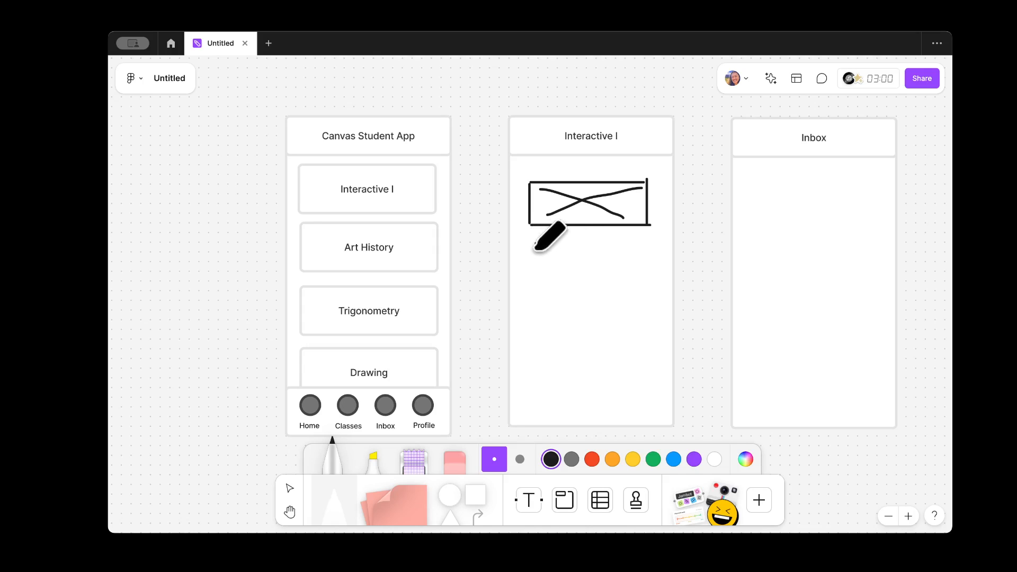
Step: Draw four wavy text lines beneath the image box
drag(536, 245, 627, 240)
key(ctrl+z)
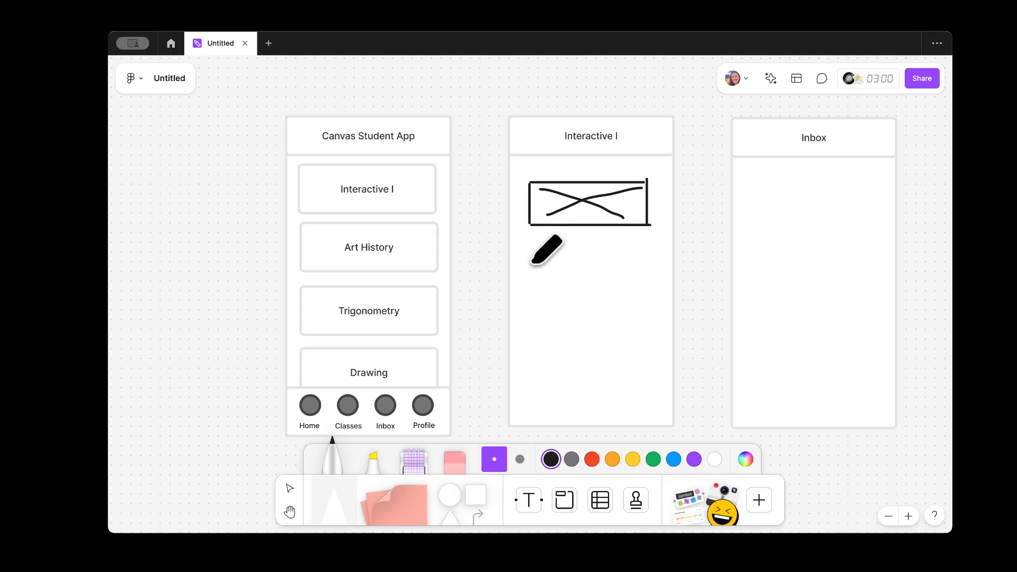
drag(531, 247, 638, 248)
drag(531, 258, 635, 255)
drag(532, 269, 630, 271)
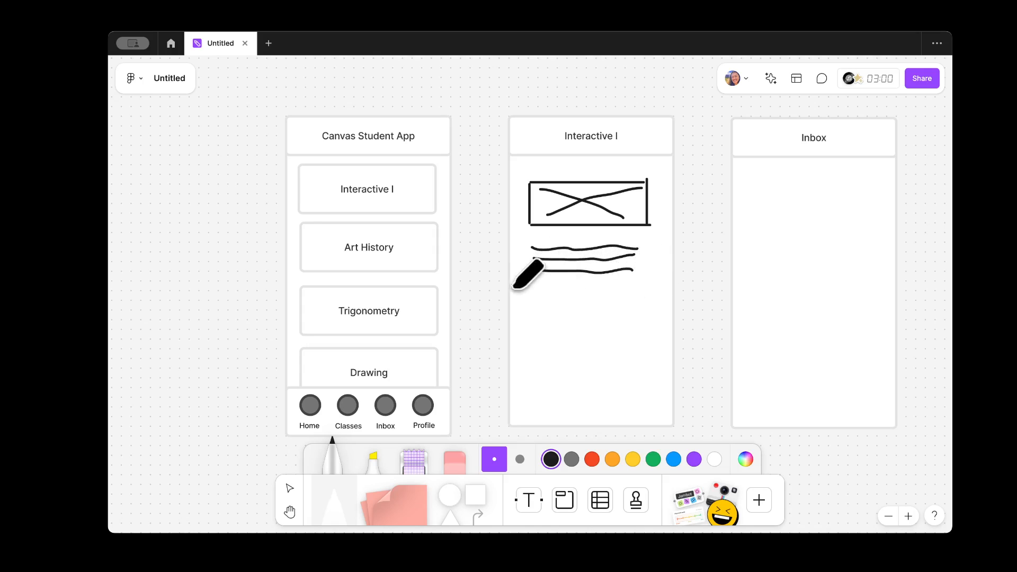
drag(532, 288, 636, 285)
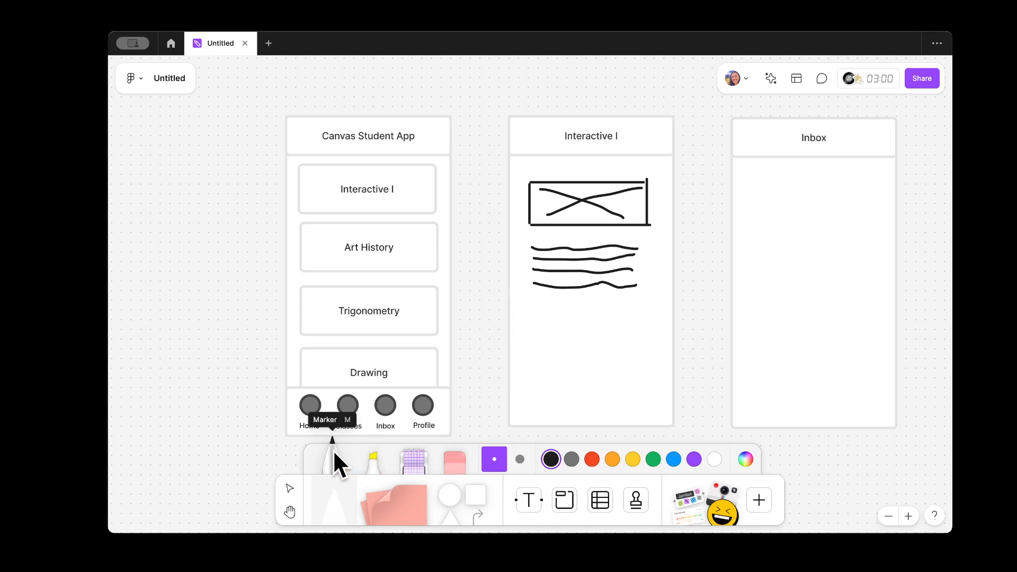
Step: Activate the Connector tool and look over its colour and shape-library options
click(478, 512)
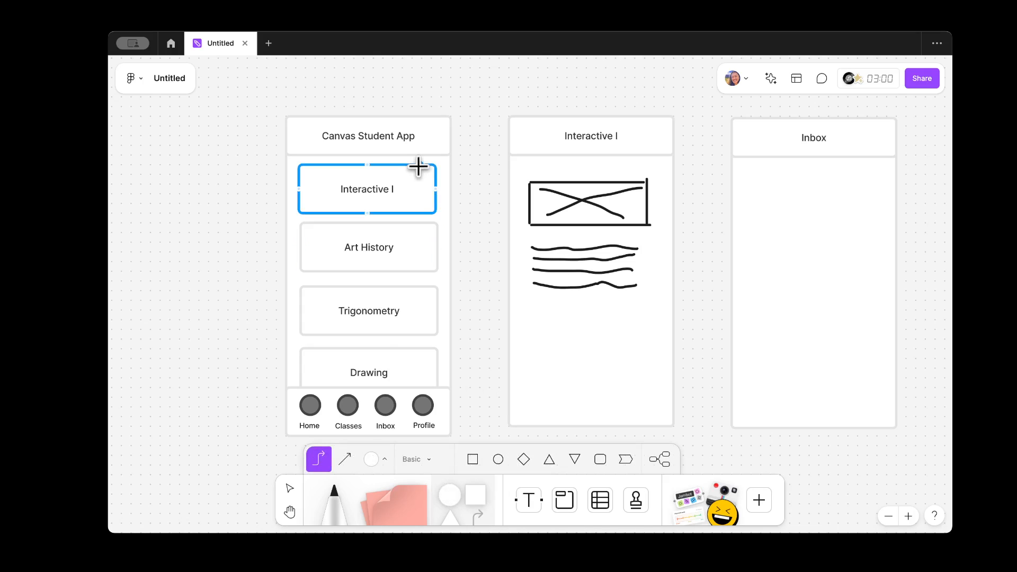
click(479, 511)
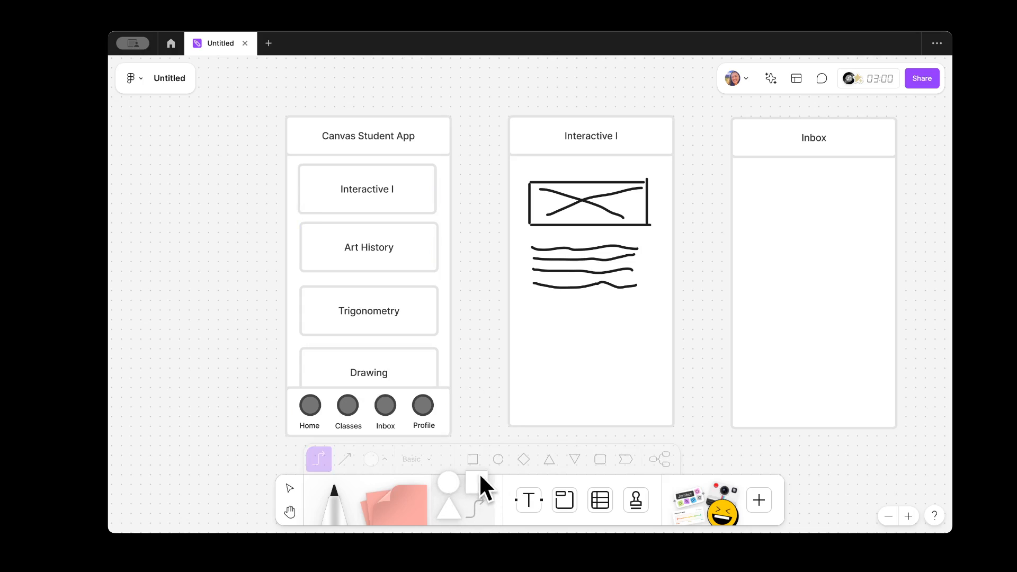
click(473, 503)
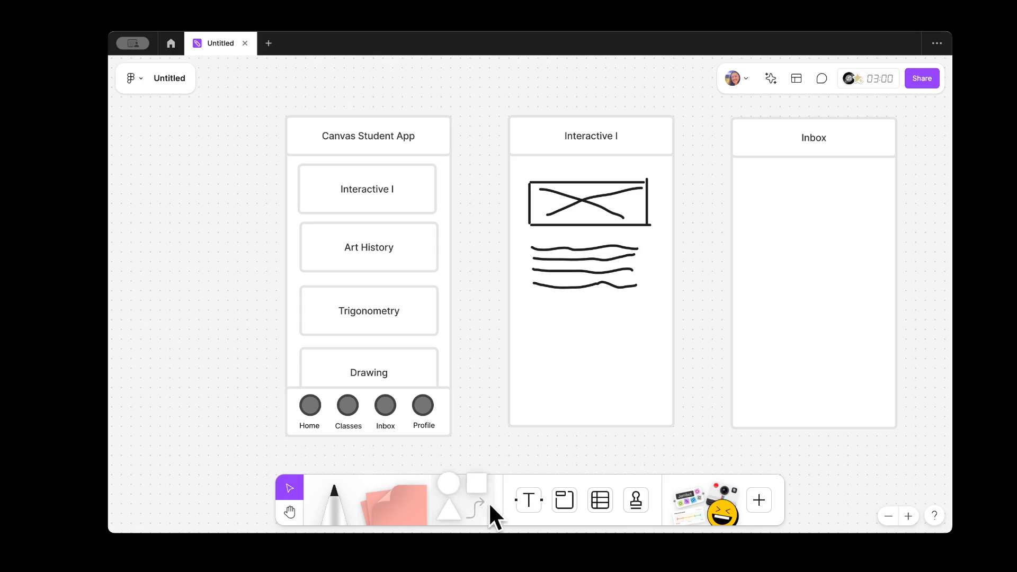
click(469, 510)
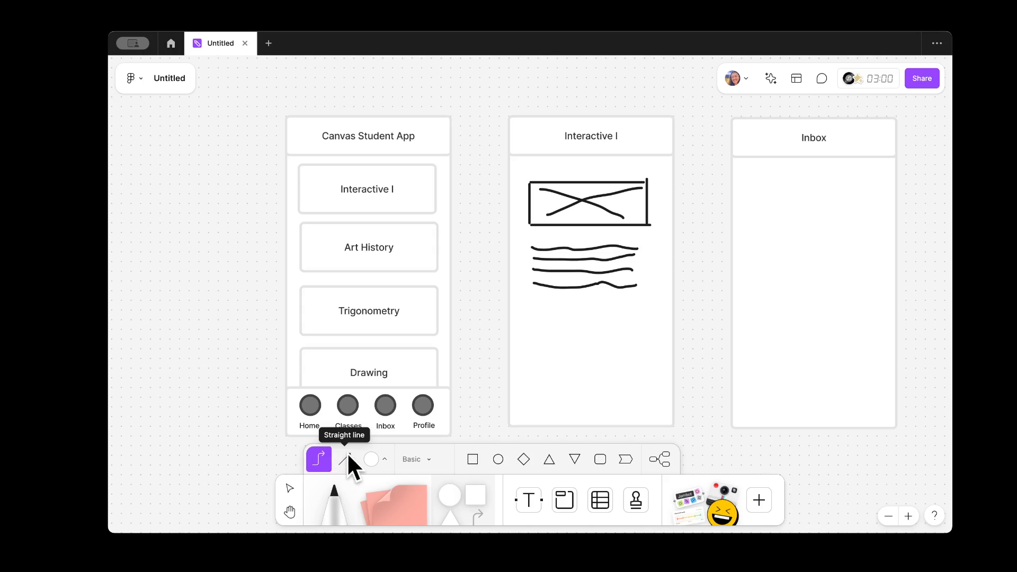
click(386, 460)
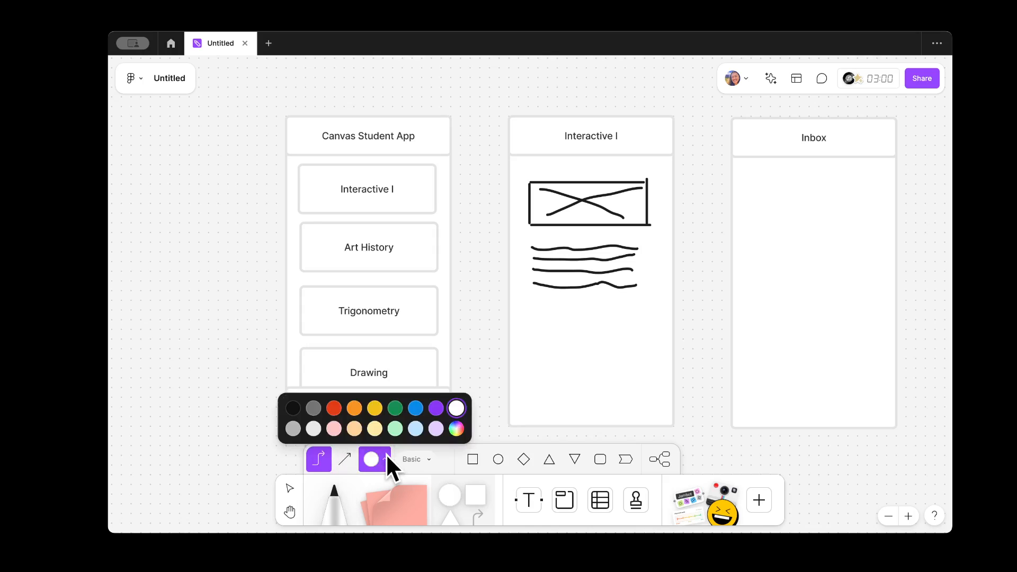
click(386, 457)
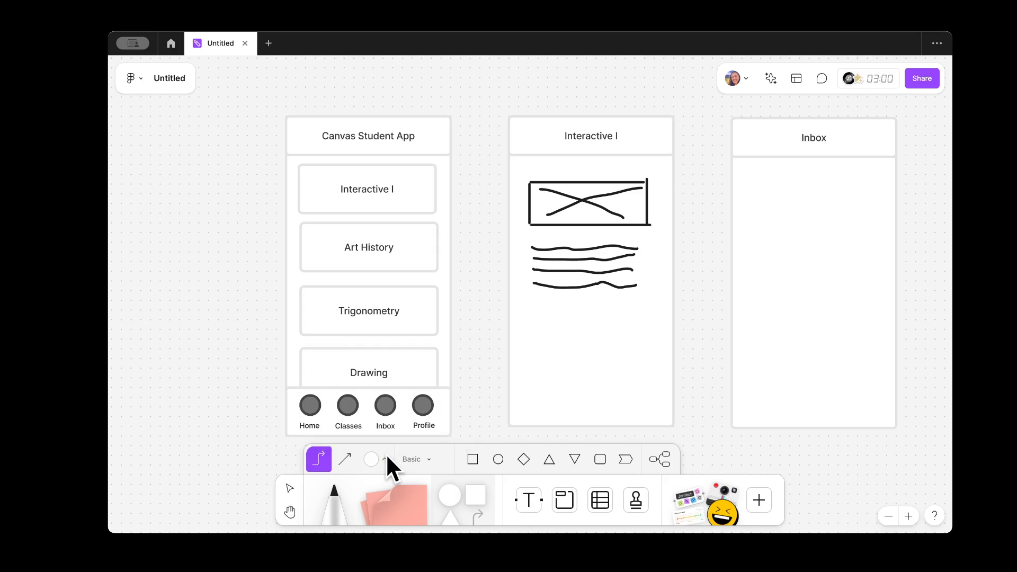
click(428, 459)
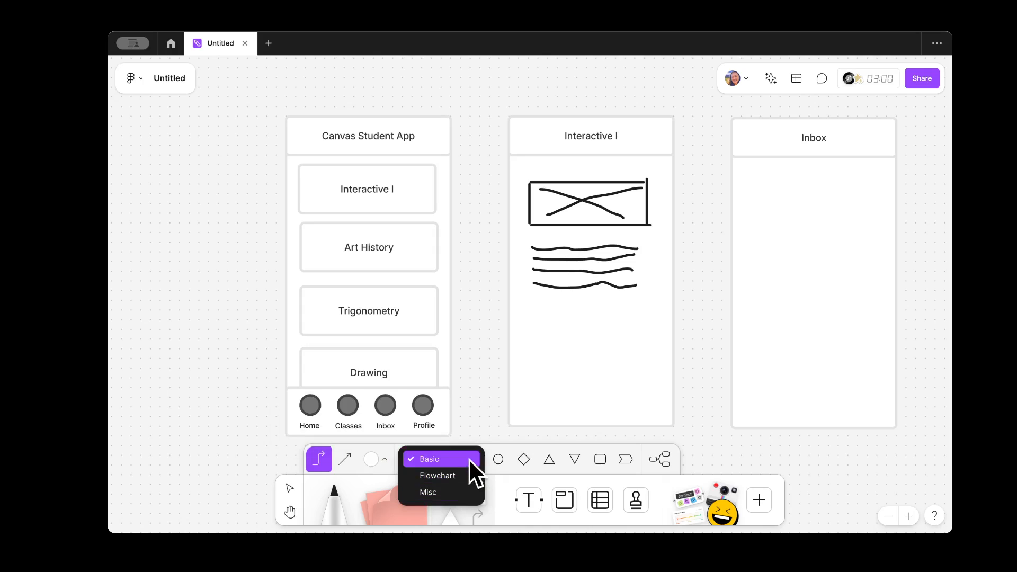
click(511, 443)
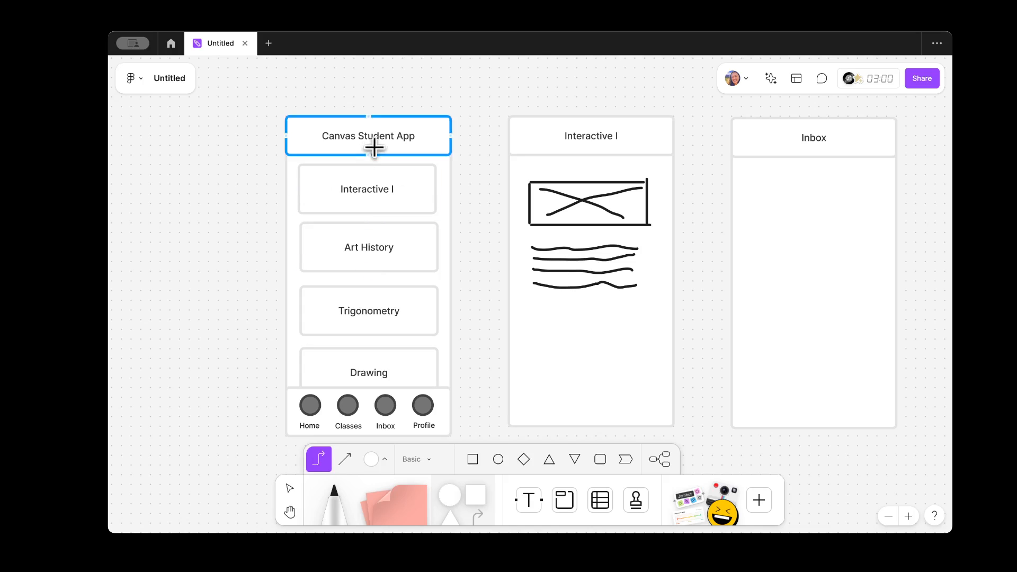
Step: Draw an arrow from the Interactive I card to the Interactive I screen
click(435, 187)
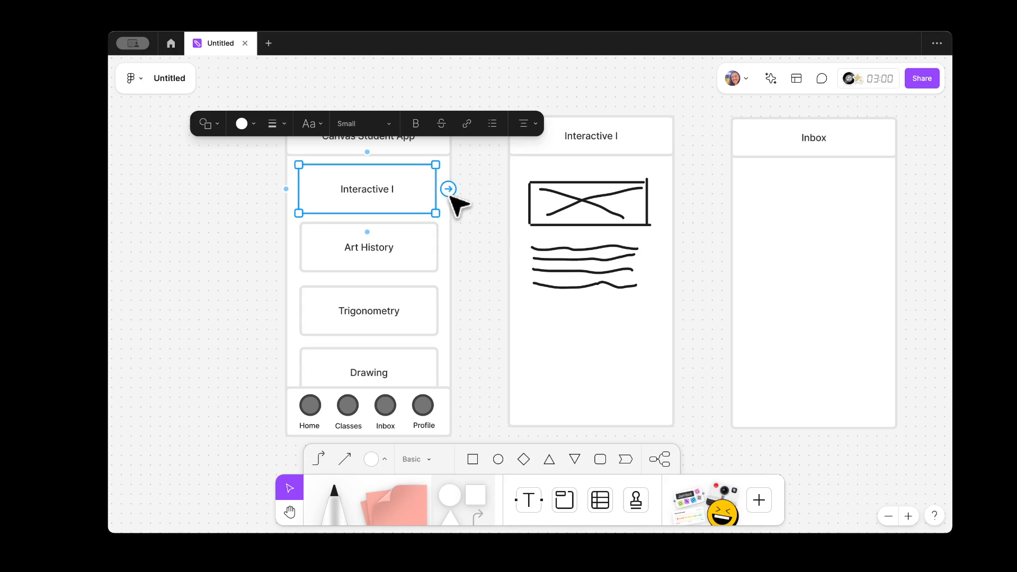
drag(450, 191, 509, 188)
click(499, 234)
click(501, 182)
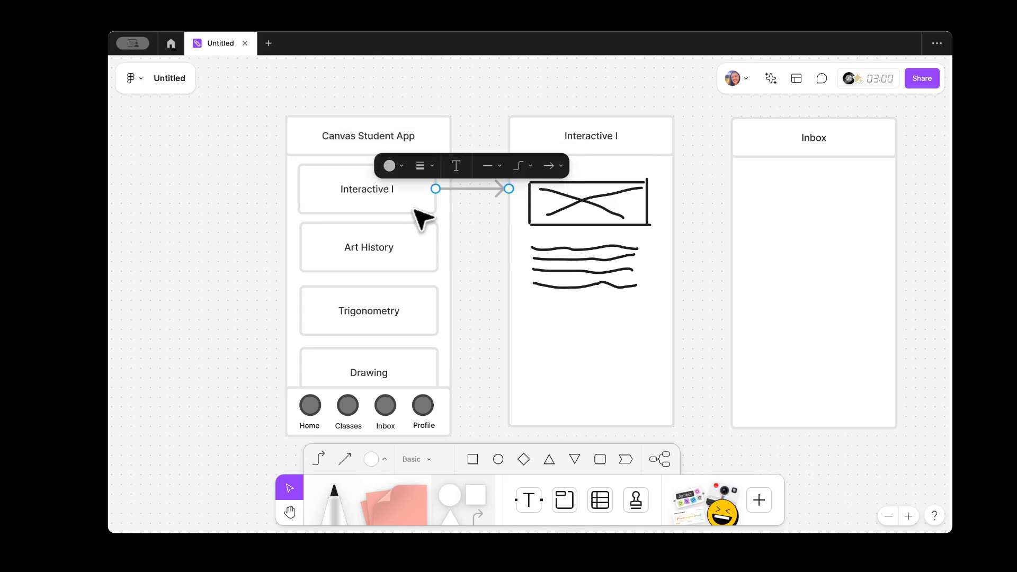
click(498, 281)
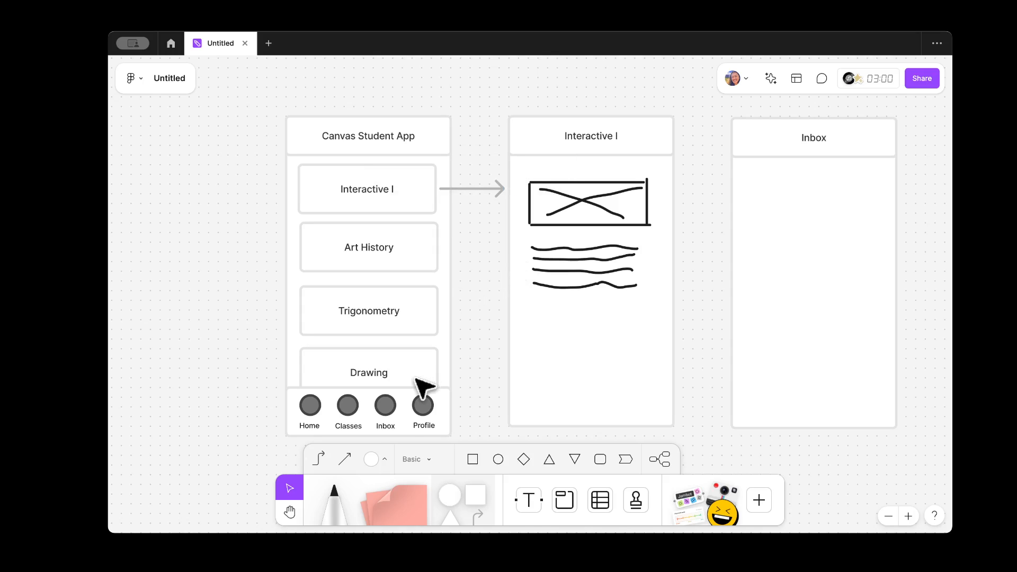
Step: Select and inspect the bottom navigation bar on the app screen
click(423, 412)
scroll(479, 392, down, 5)
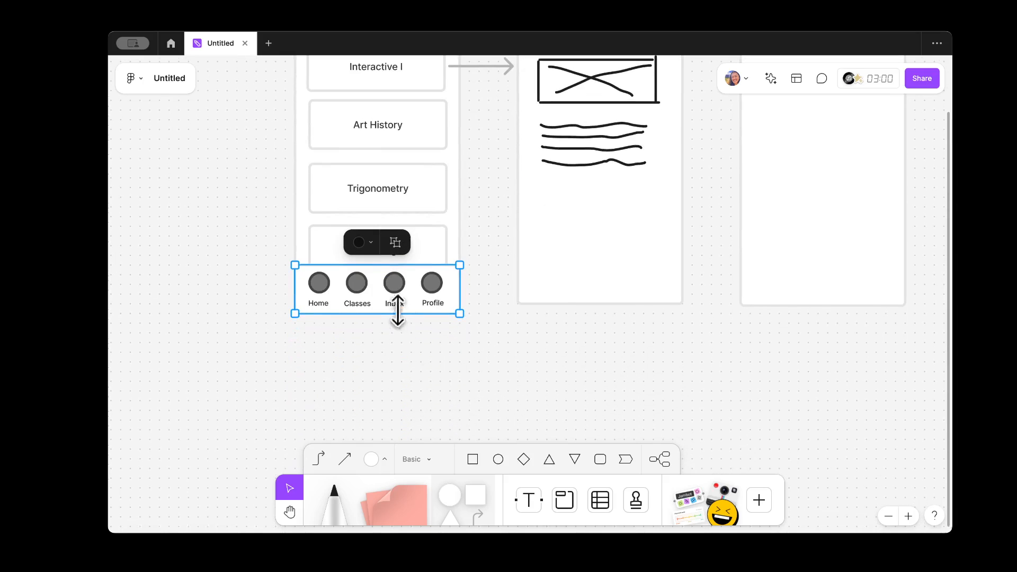
click(483, 433)
scroll(418, 326, up, 3)
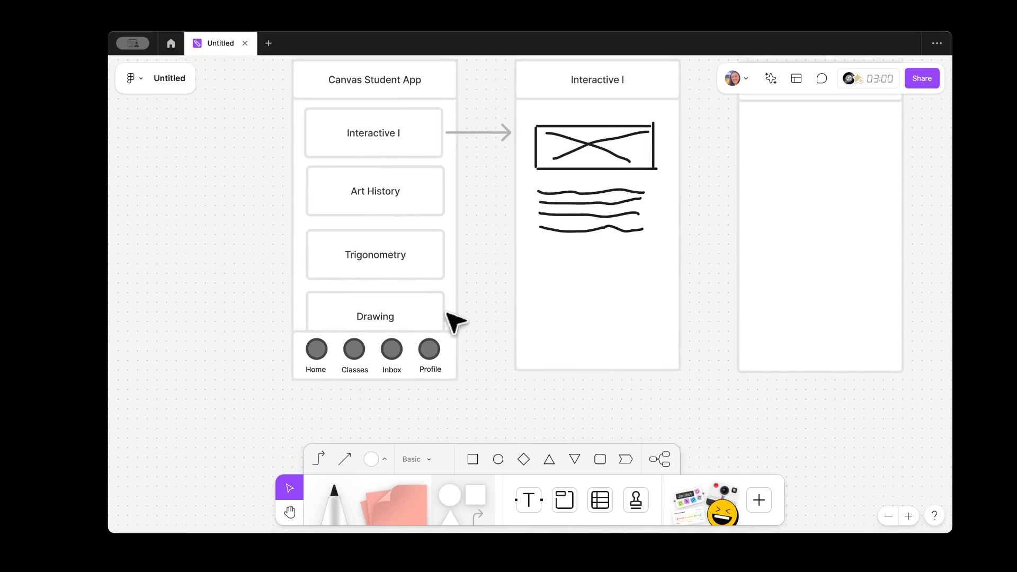
scroll(731, 157, up, 2)
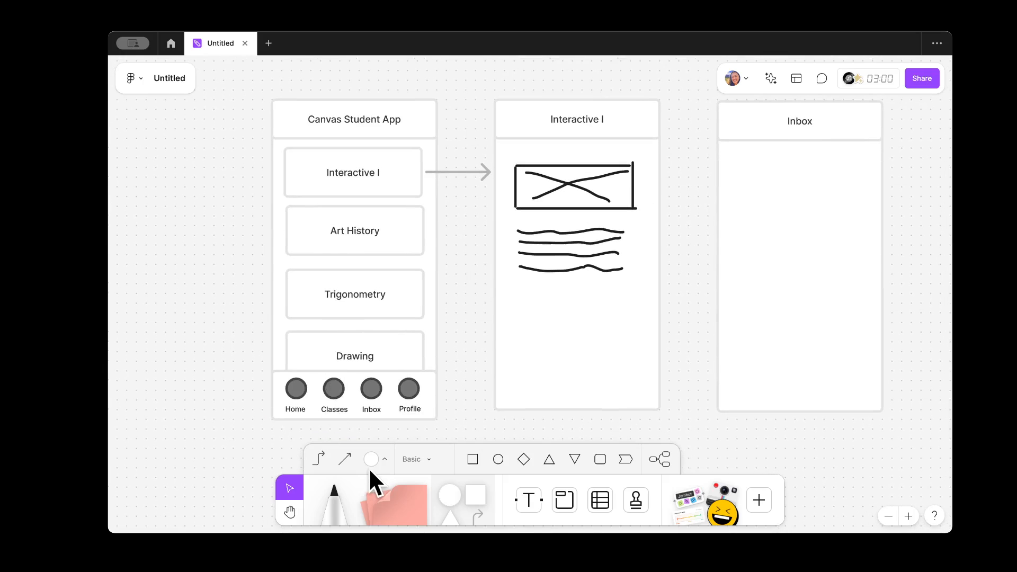
Step: Draw a connector from the Inbox nav tab to the Inbox screen and shift its vertical run right
click(316, 454)
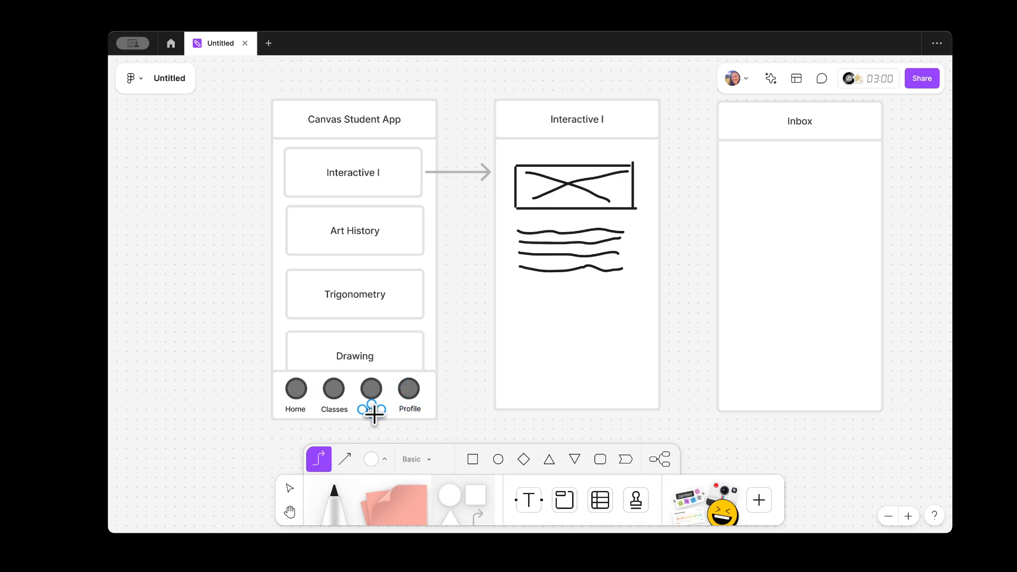
drag(374, 414, 719, 124)
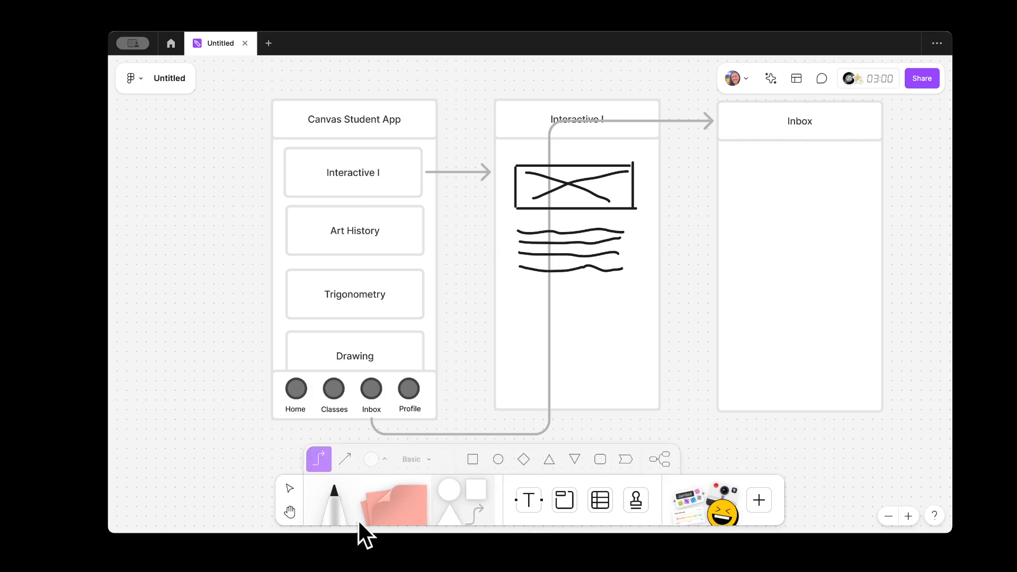
click(290, 488)
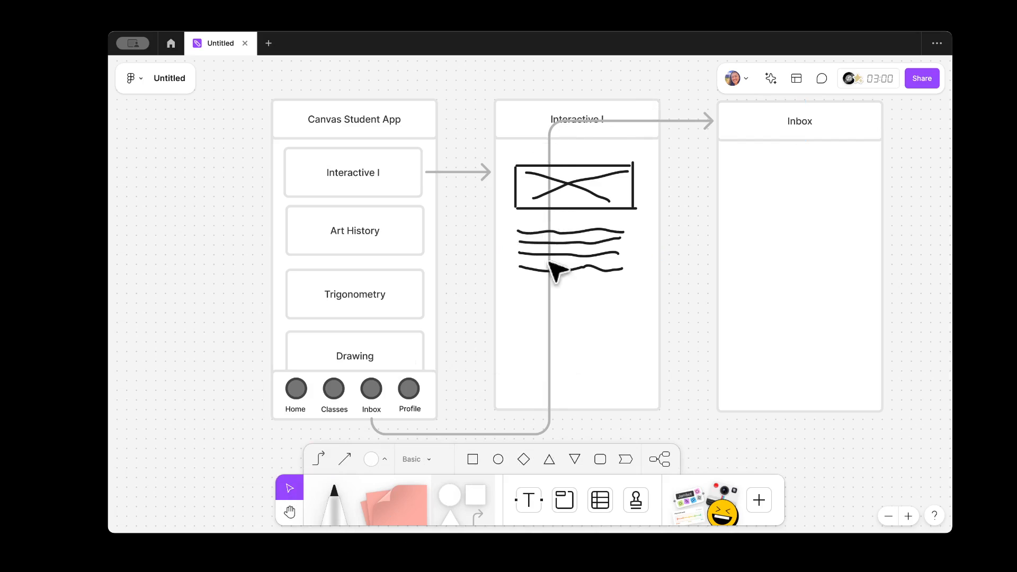
click(550, 278)
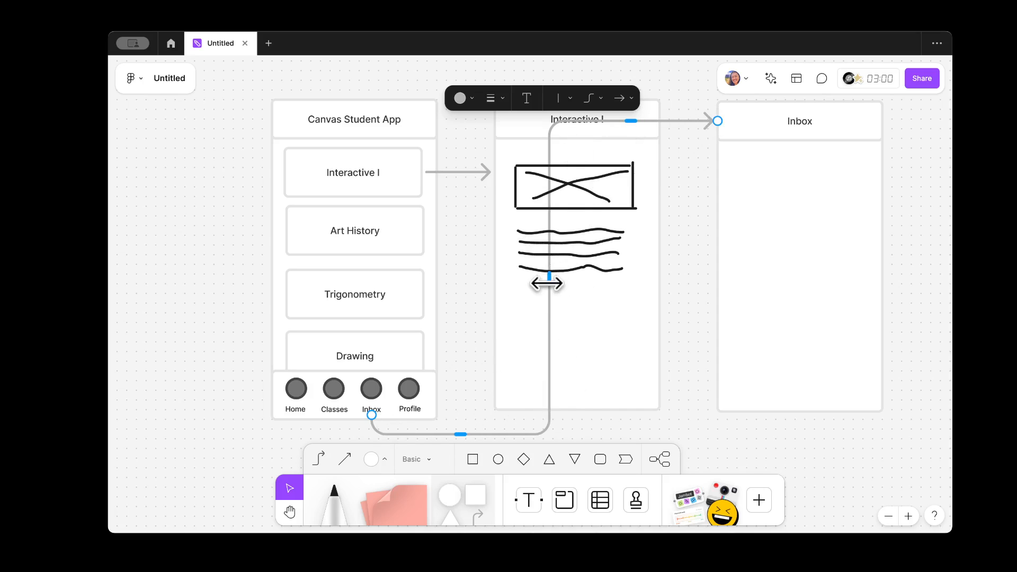
drag(548, 281, 688, 278)
Step: Adjust the Inbox arrow's upper, lower and vertical segments to tidy its bent route
scroll(699, 395, down, 3)
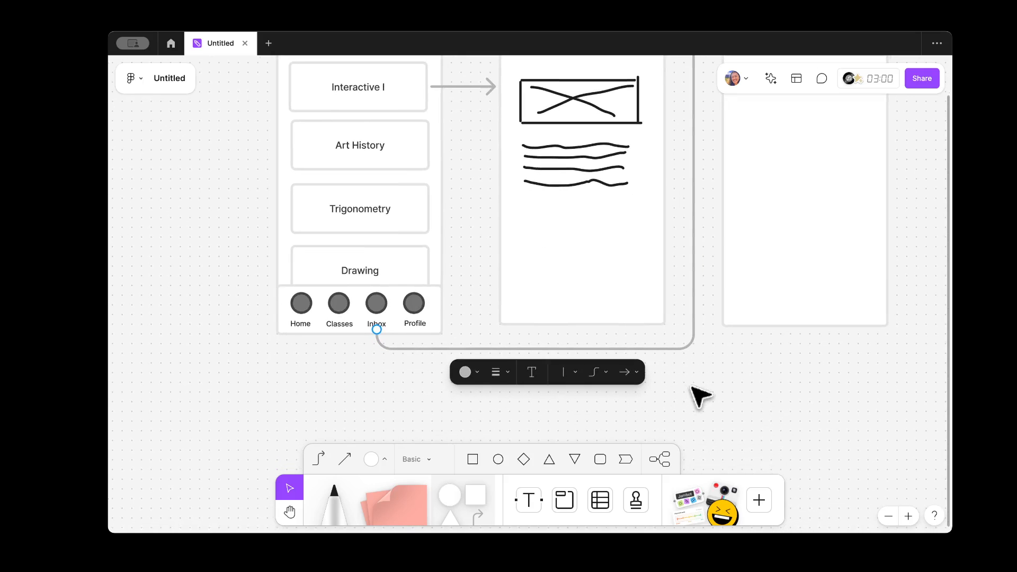
scroll(479, 431, up, 3)
scroll(538, 433, down, 3)
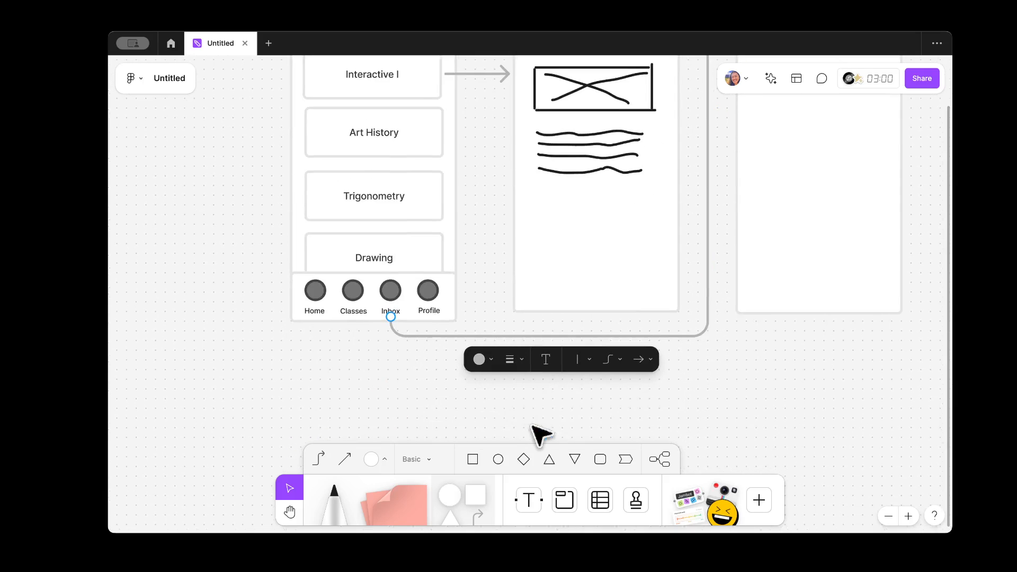
mouse_move(547, 345)
mouse_down()
mouse_move(550, 418)
mouse_move(549, 263)
mouse_move(560, 359)
mouse_up()
scroll(635, 336, up, 4)
click(640, 158)
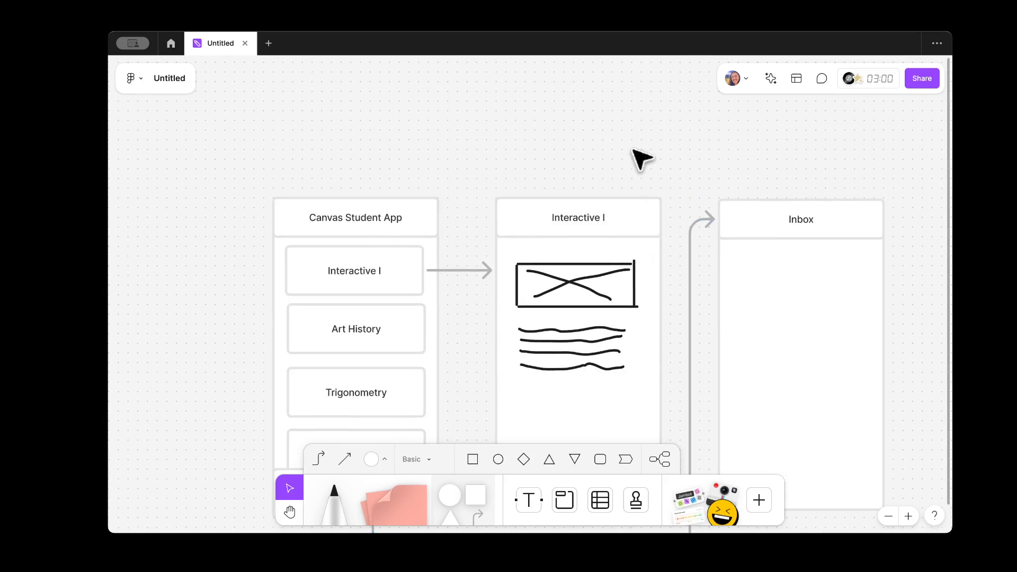
click(689, 247)
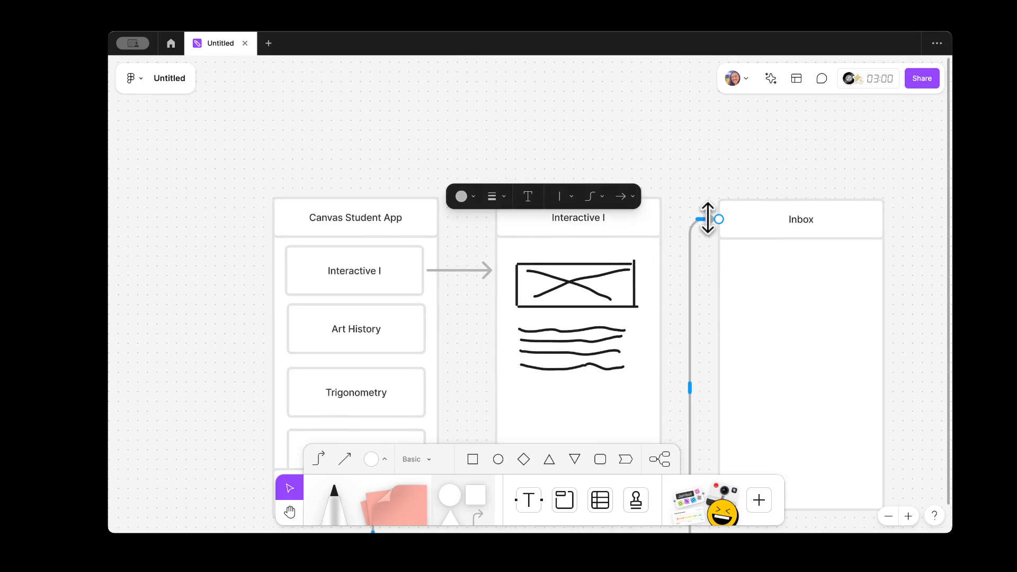
drag(707, 218, 703, 172)
drag(702, 221, 706, 279)
drag(687, 388, 669, 388)
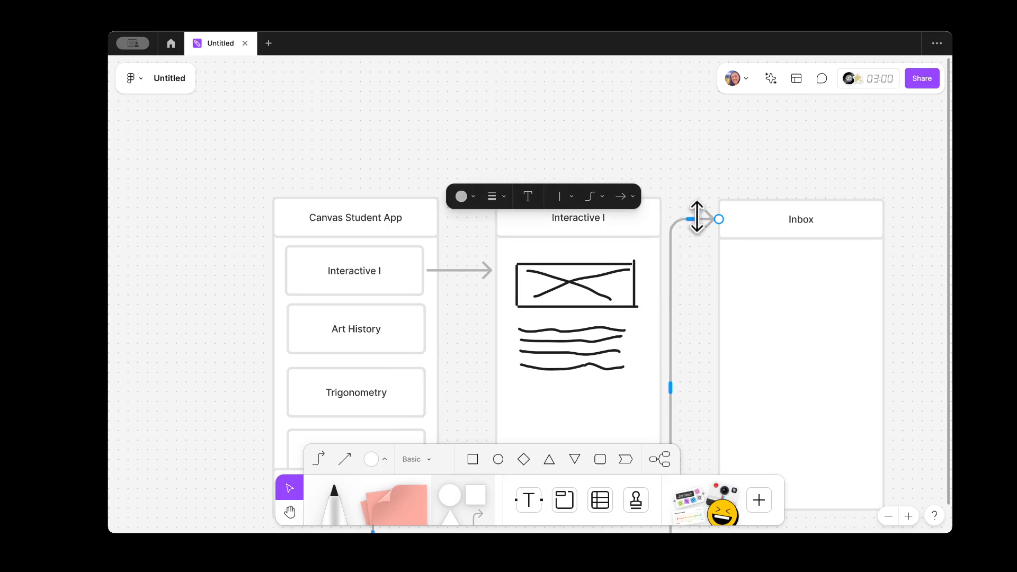
mouse_move(697, 217)
mouse_down()
mouse_move(694, 374)
mouse_move(697, 219)
mouse_up()
drag(671, 389, 689, 391)
scroll(694, 212, down, 4)
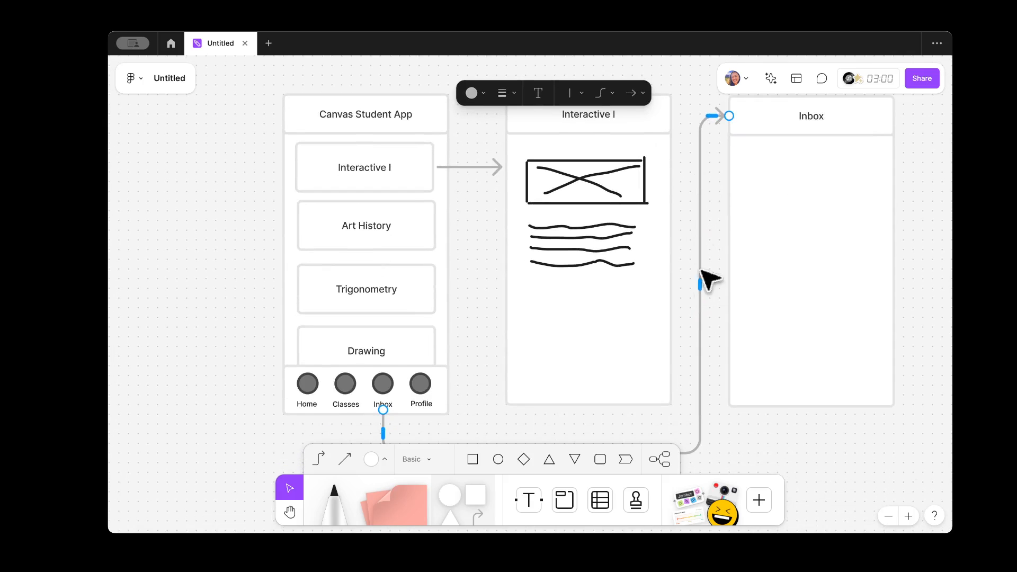
click(715, 382)
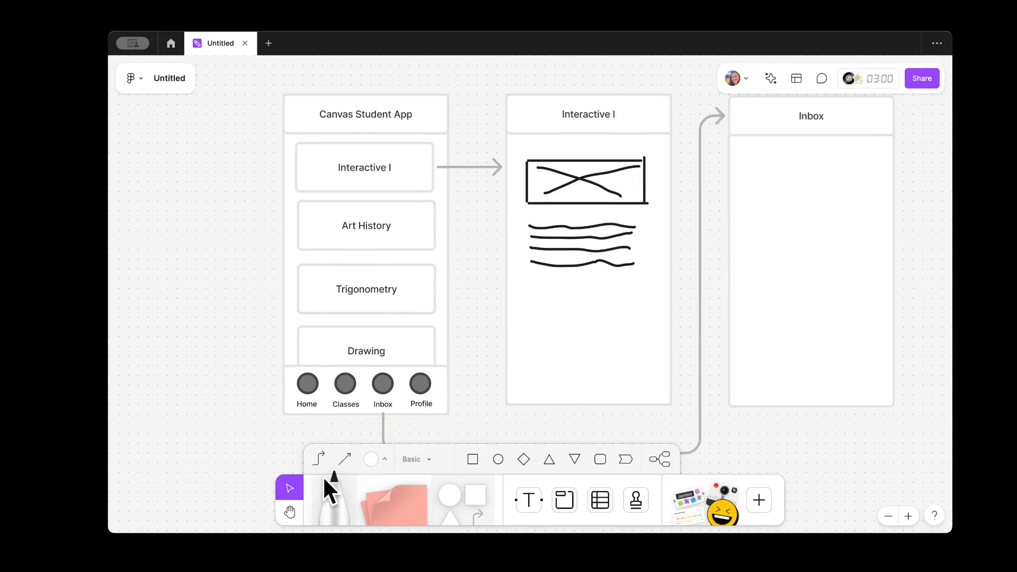
click(329, 503)
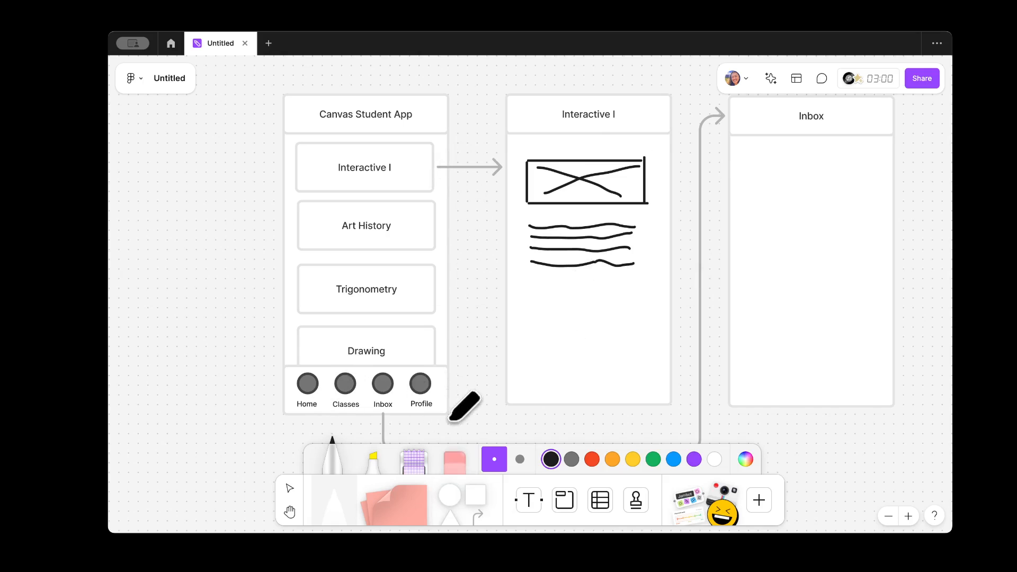
scroll(472, 389, down, 1)
scroll(472, 388, up, 1)
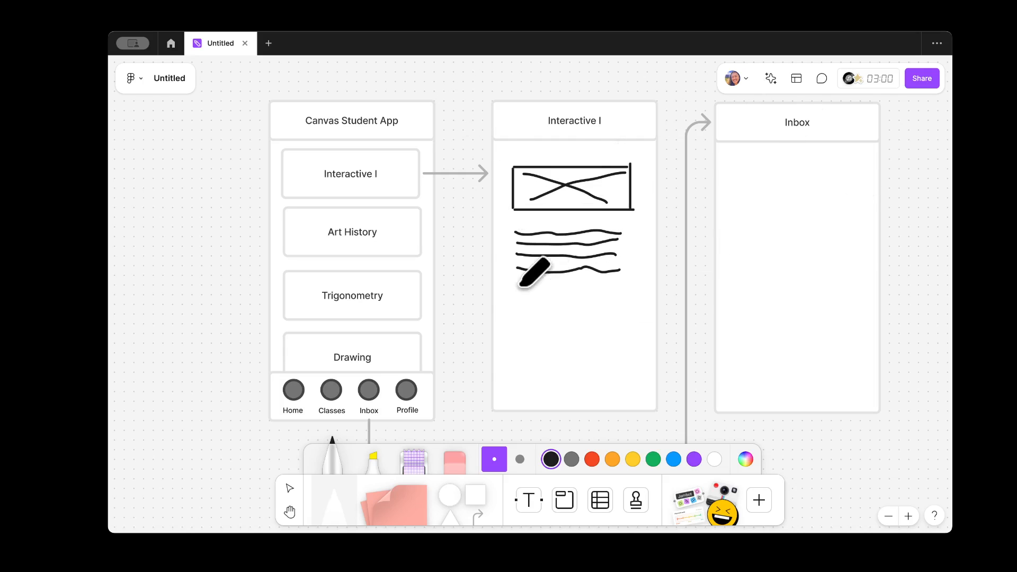
click(287, 488)
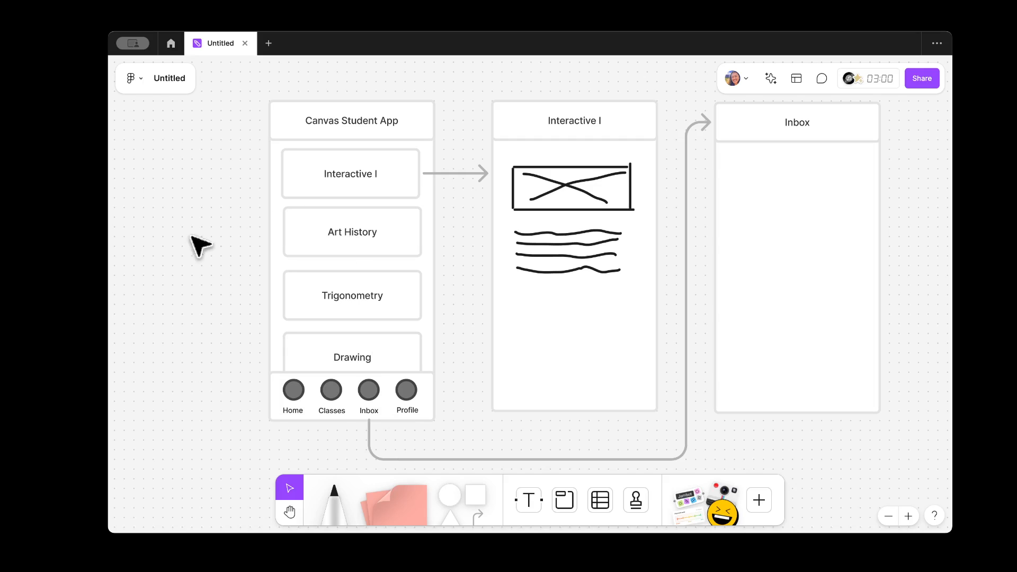
scroll(204, 222, down, 5)
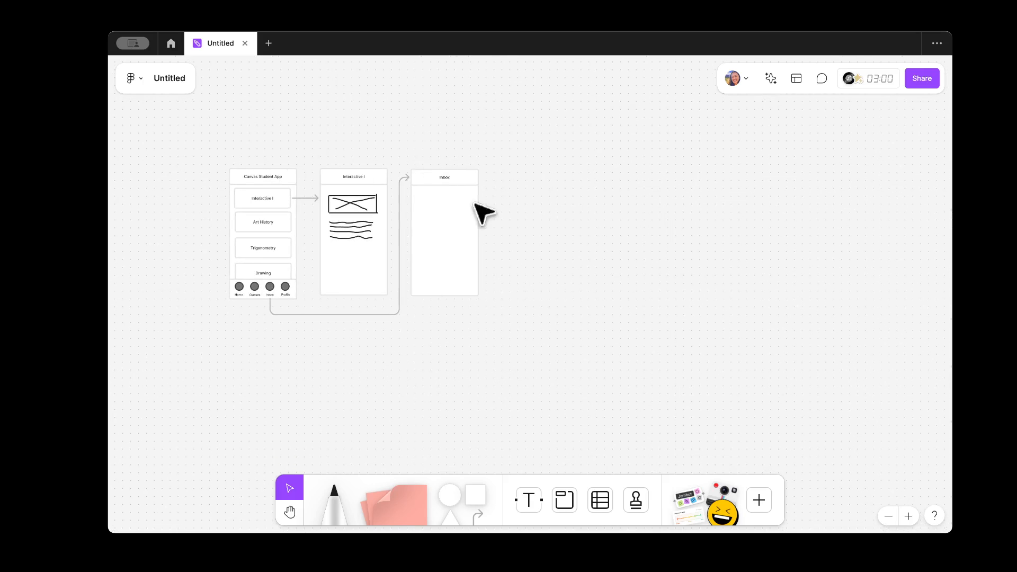
Step: Add a 'Designer 1' text label above the wireframes
click(531, 500)
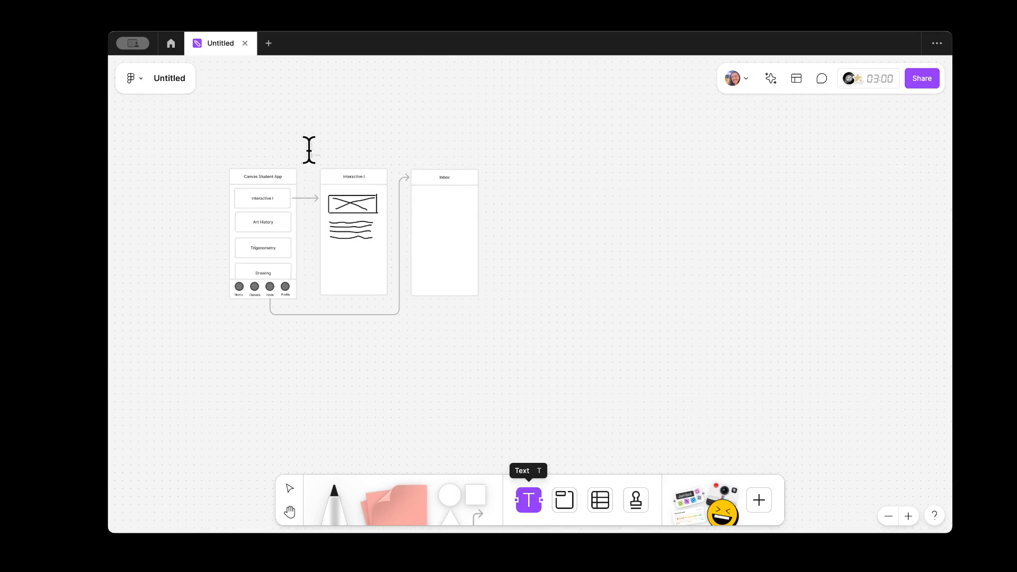
click(229, 153)
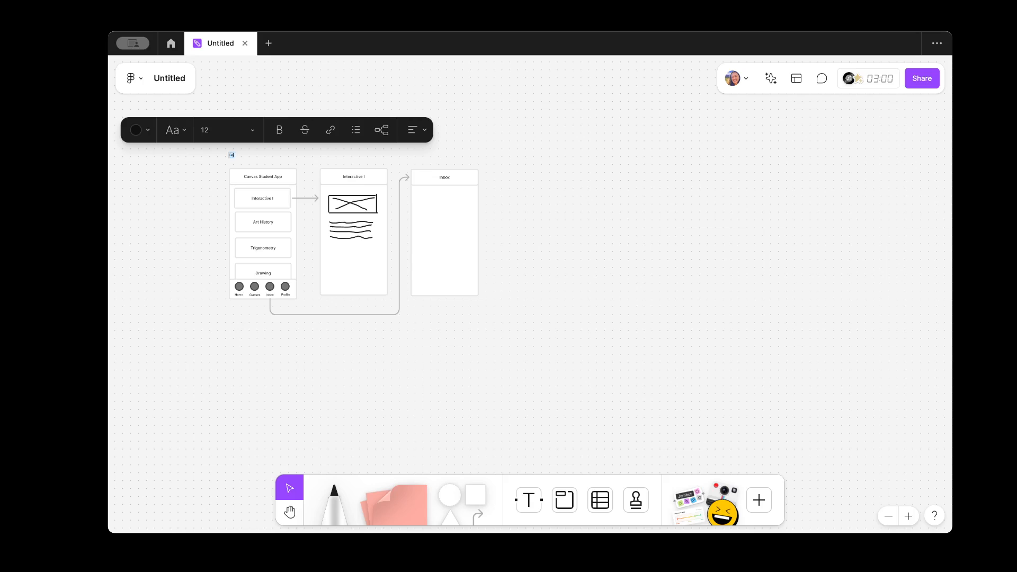
click(550, 135)
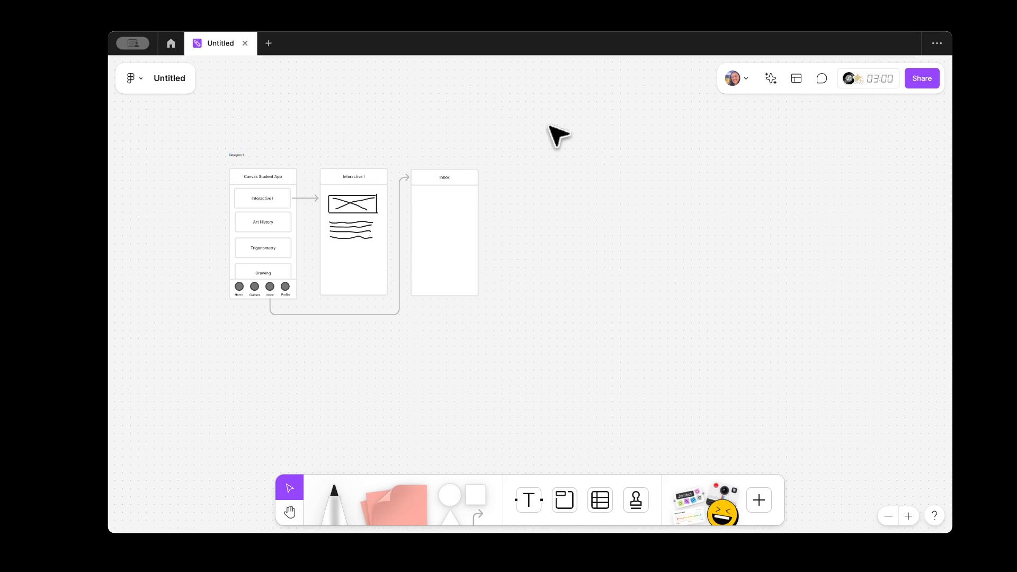
Step: Duplicate all three linked screens, arrows included, and place the copy below the originals
drag(539, 131, 218, 314)
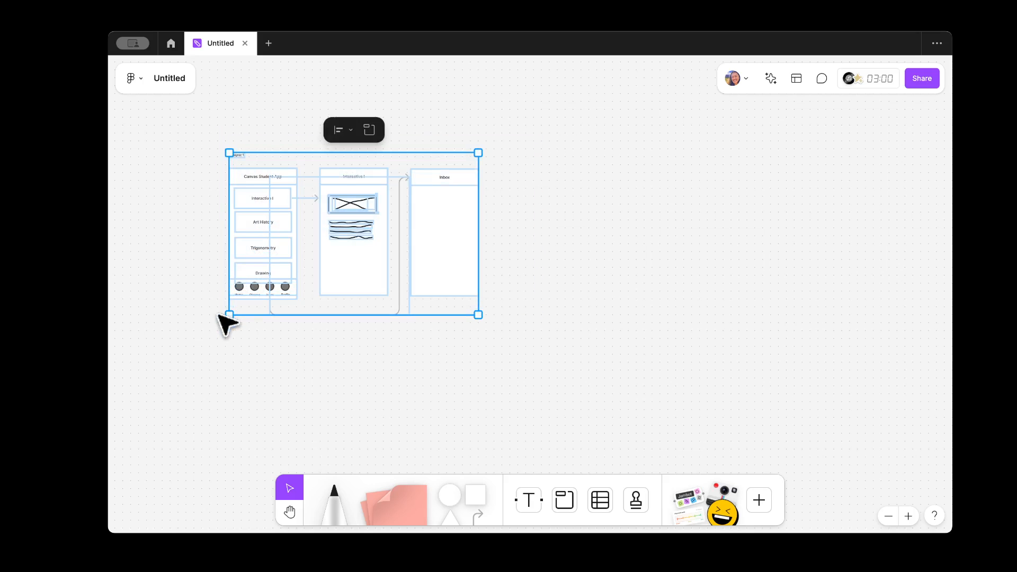
scroll(540, 220, down, 5)
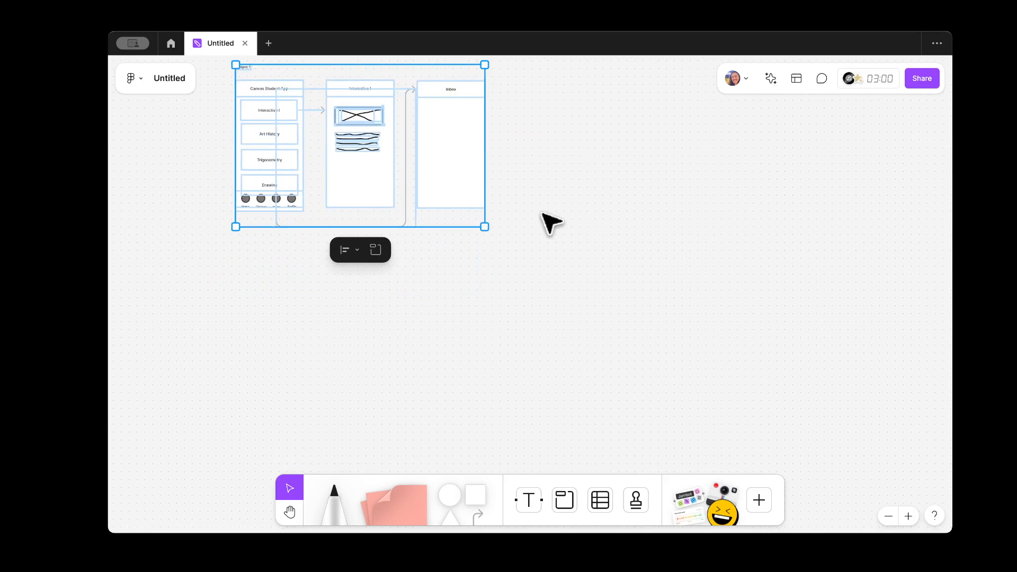
scroll(462, 174, up, 1)
drag(461, 174, 458, 351)
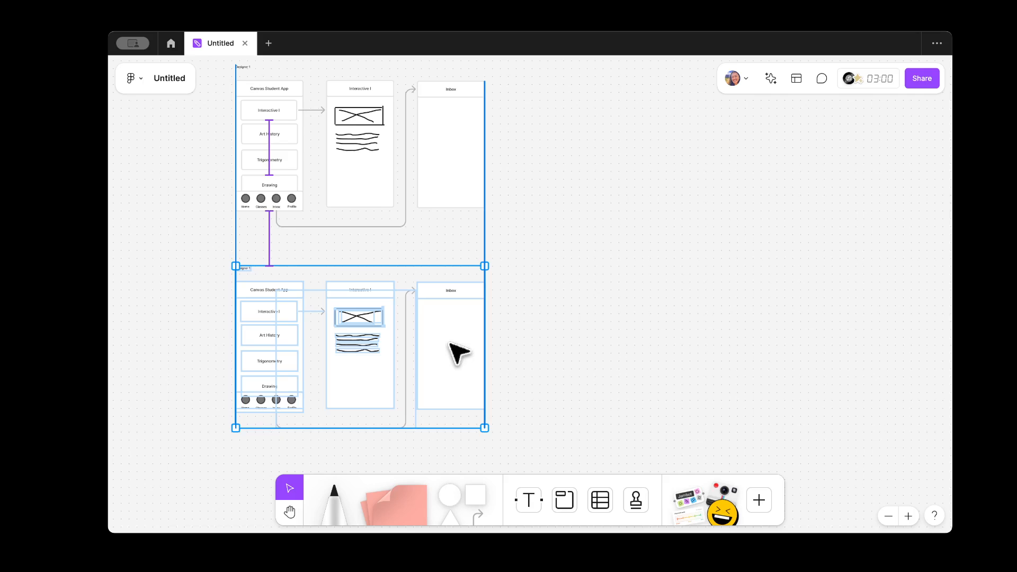
scroll(583, 297, down, 10)
drag(474, 159, 490, 365)
scroll(637, 302, down, 5)
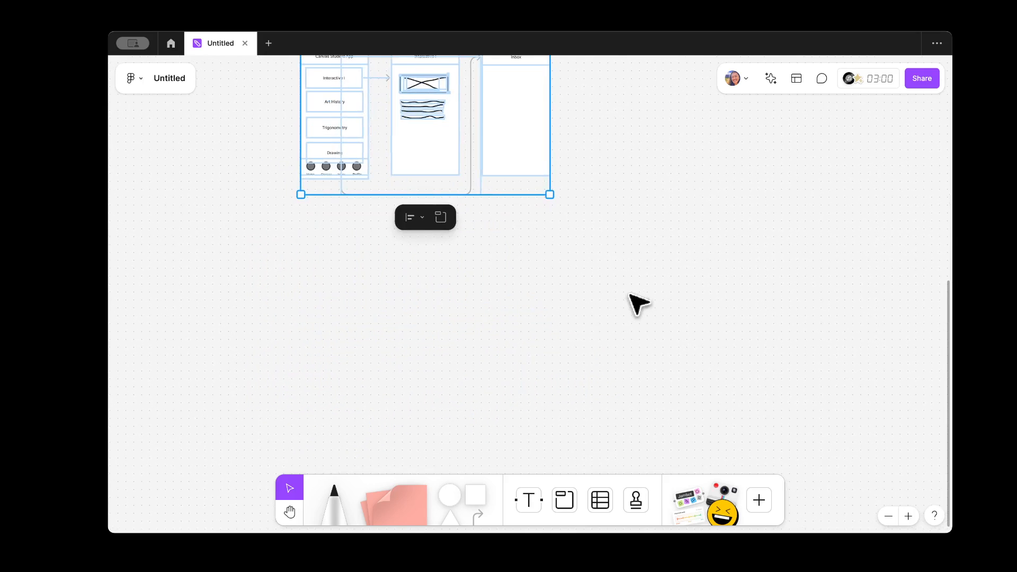
scroll(528, 233, up, 3)
drag(528, 299, 526, 329)
click(675, 268)
scroll(676, 269, up, 2)
scroll(675, 268, up, 5)
scroll(675, 269, left, 1)
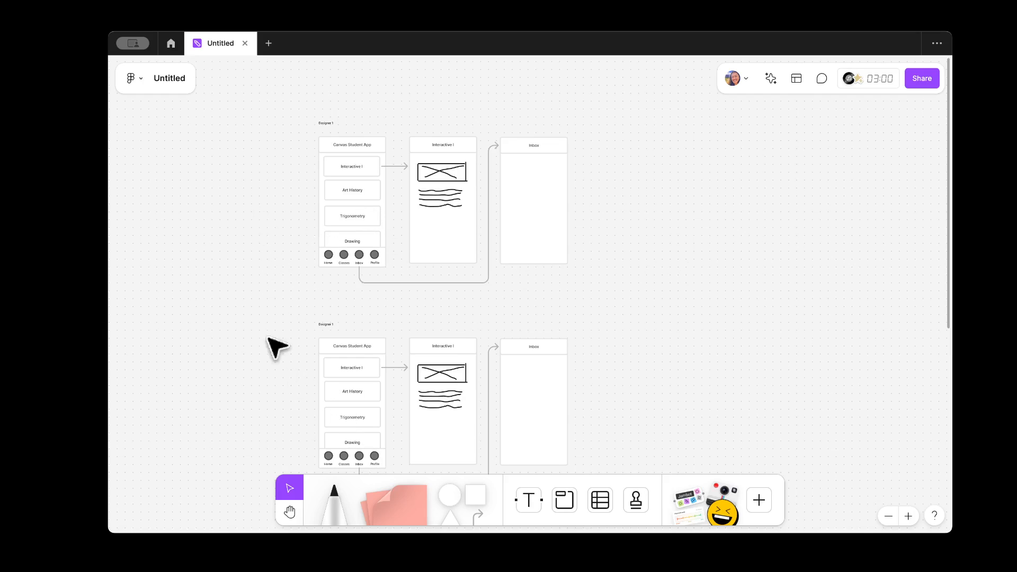
Step: Delete the Canvas Student App screen from the lower copy
double_click(444, 347)
click(288, 352)
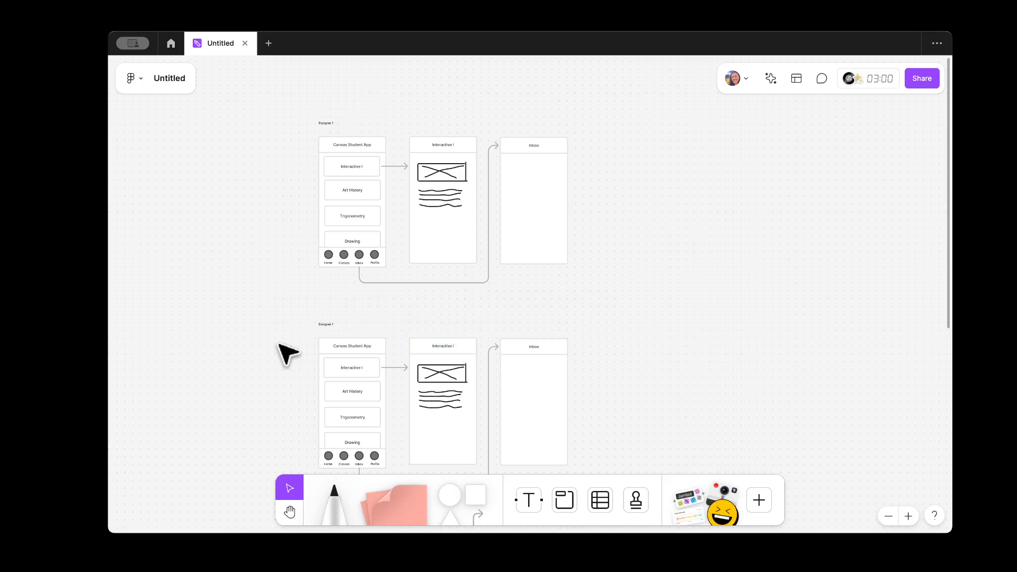
drag(307, 343, 382, 465)
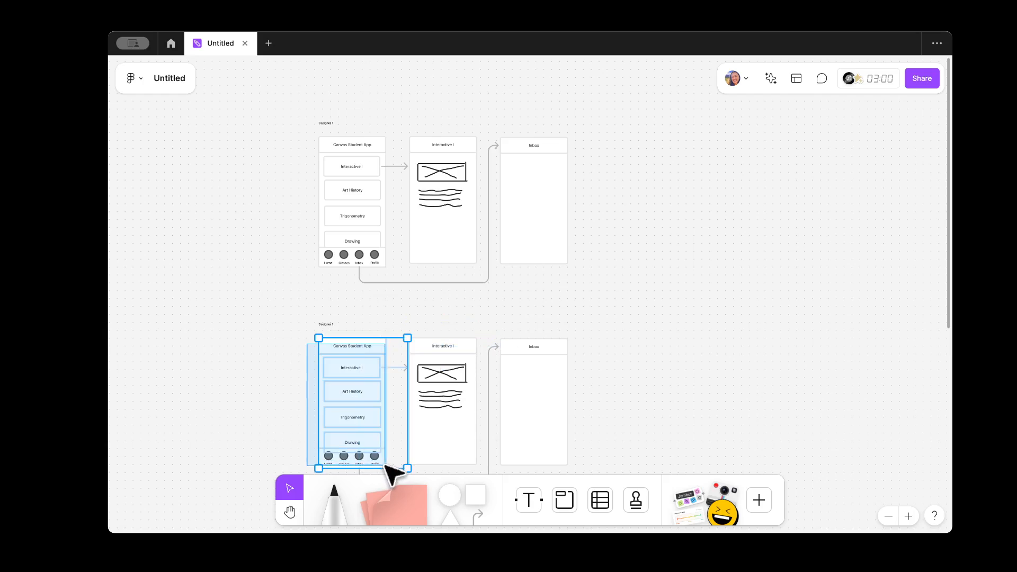
key(Delete)
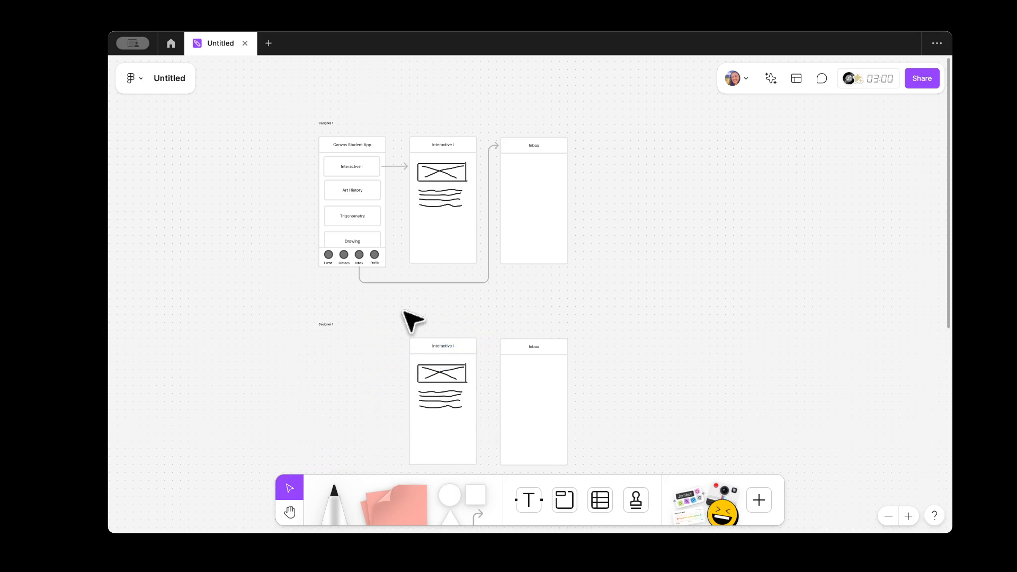
Step: Shift the lower Interactive I and Inbox screens to the left
drag(401, 333, 454, 432)
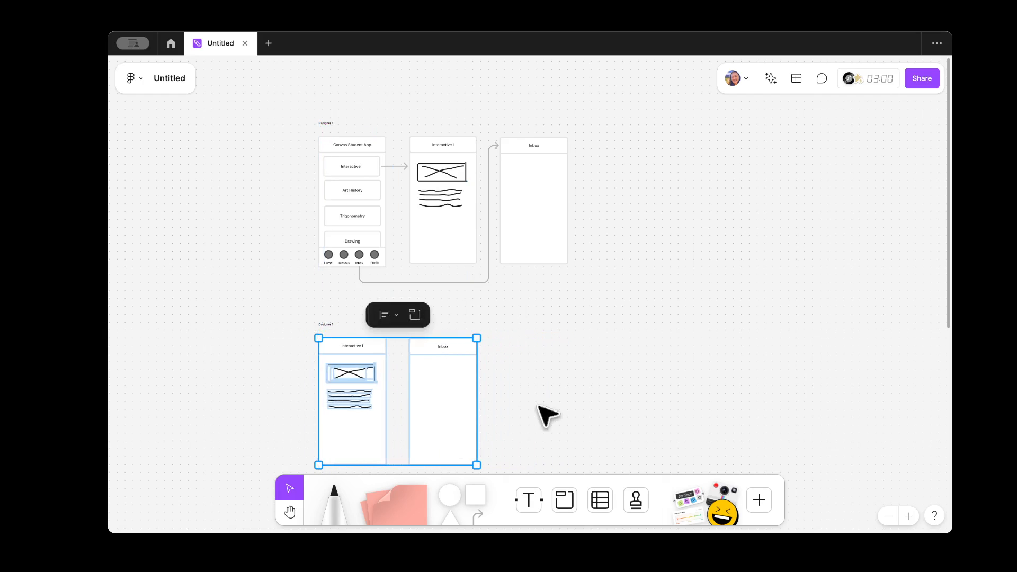
click(545, 415)
click(463, 352)
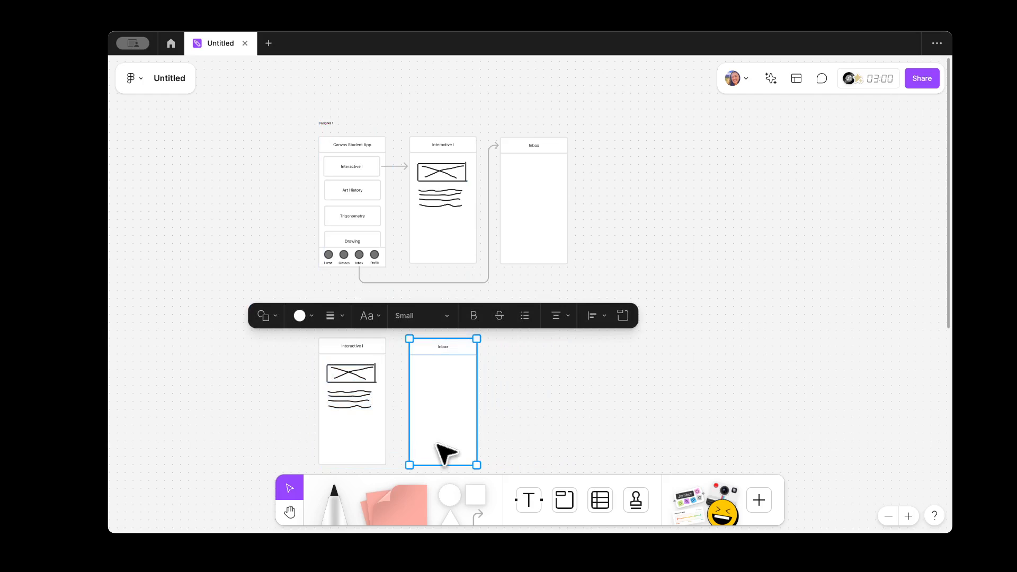
Step: Move the lower Inbox screen right and retitle the lower Interactive I screen 'Art History'
drag(438, 444, 589, 443)
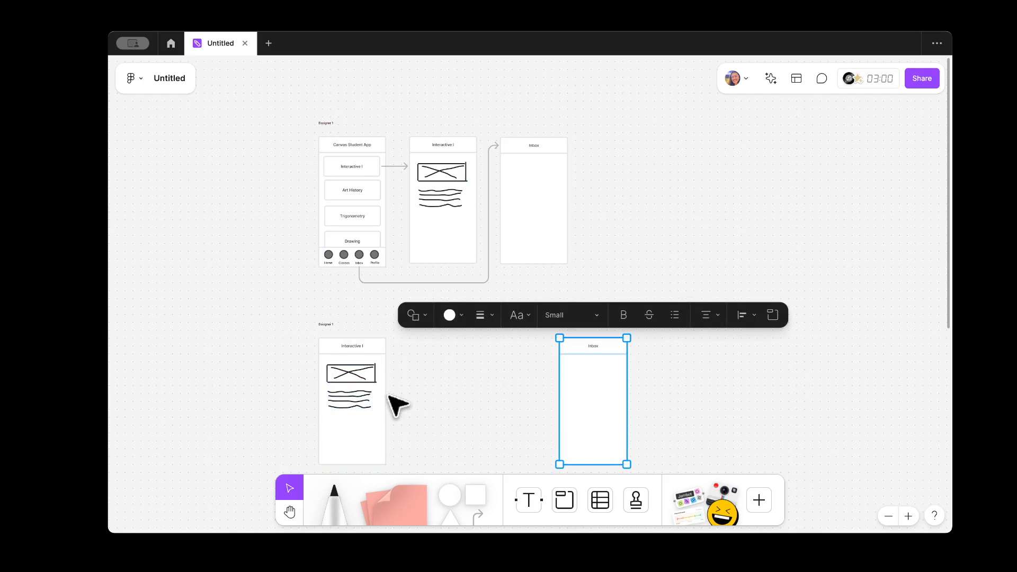
click(456, 396)
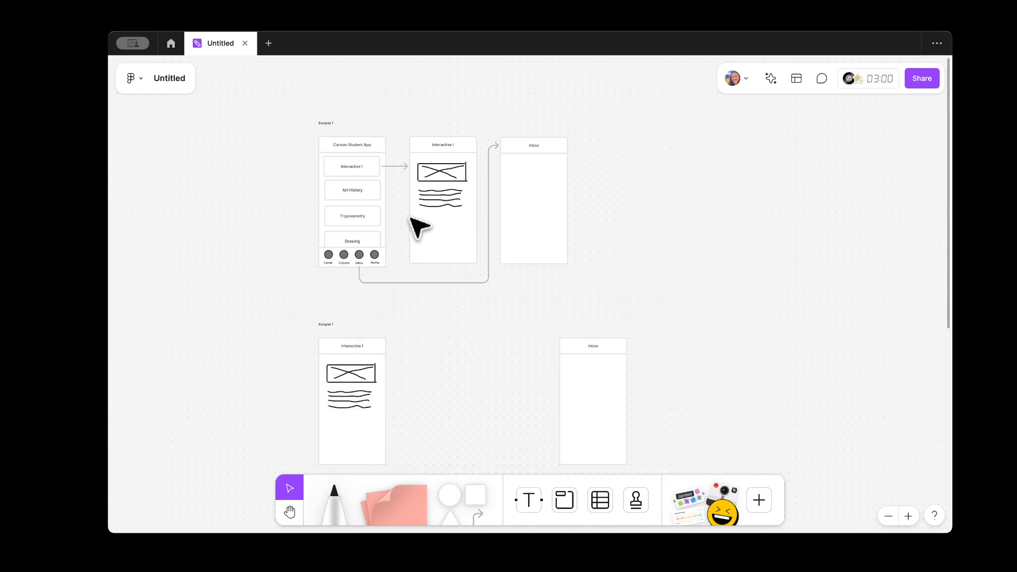
double_click(355, 347)
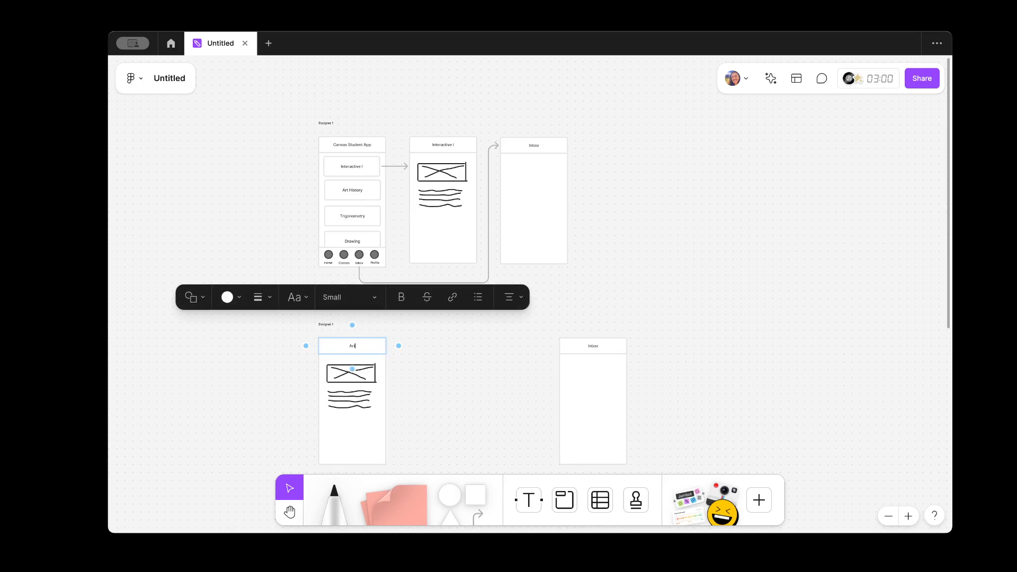
click(454, 402)
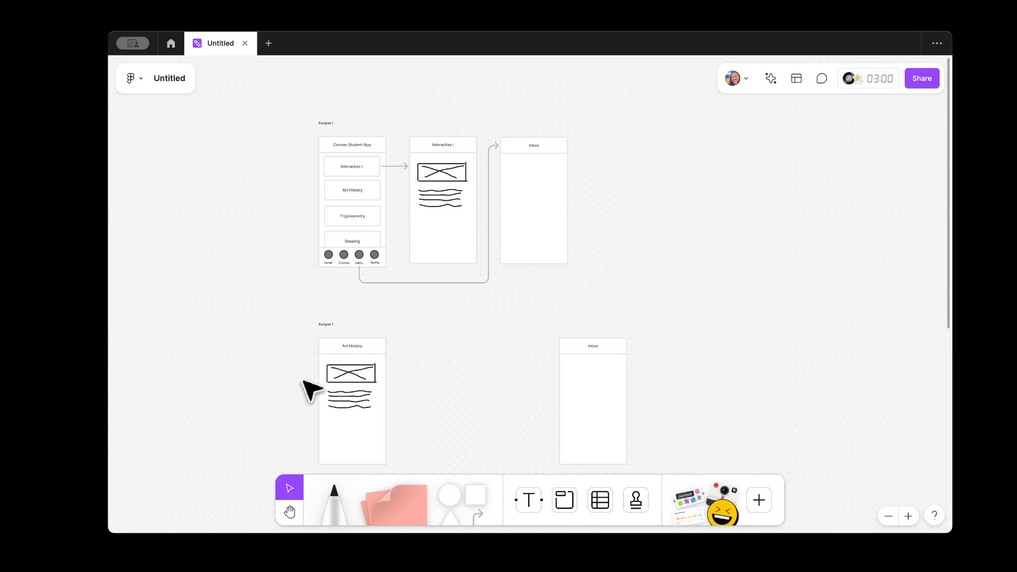
Step: Connect the Art History button to the new Art History screen, nudging the connector's run left
click(478, 507)
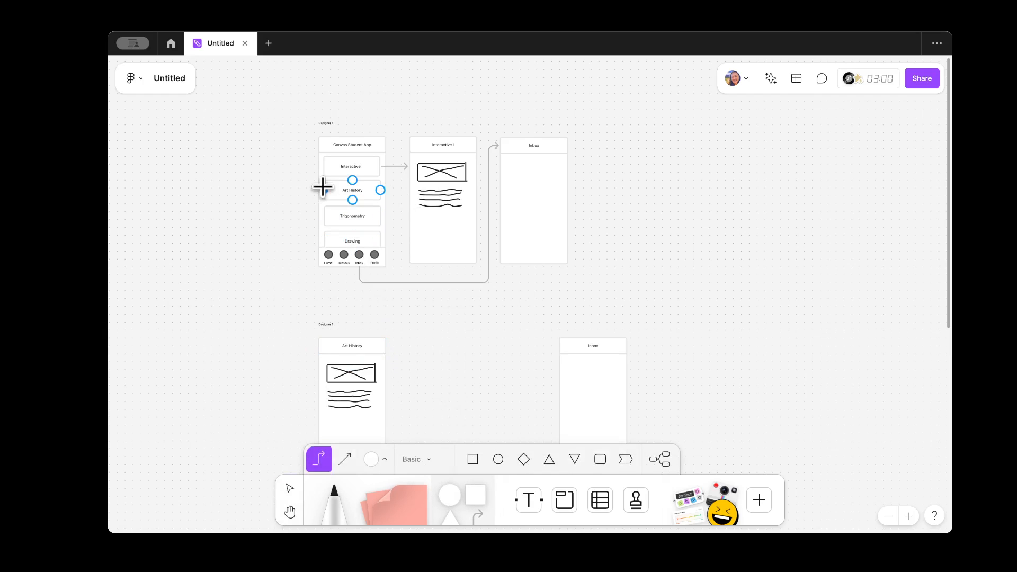
mouse_move(322, 188)
mouse_down()
mouse_move(295, 252)
mouse_move(317, 381)
mouse_up()
click(289, 487)
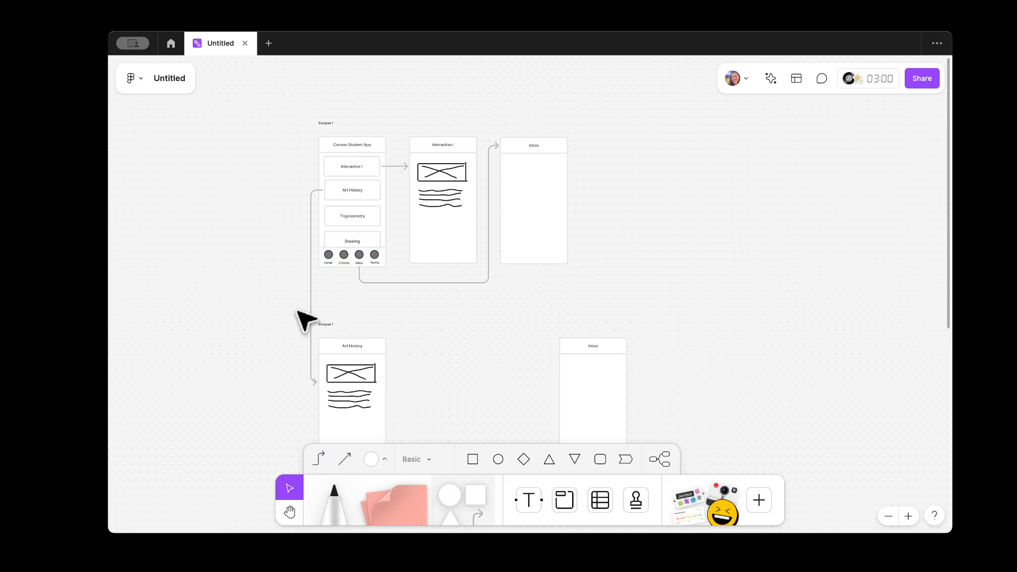
click(311, 292)
drag(311, 289, 282, 290)
click(245, 297)
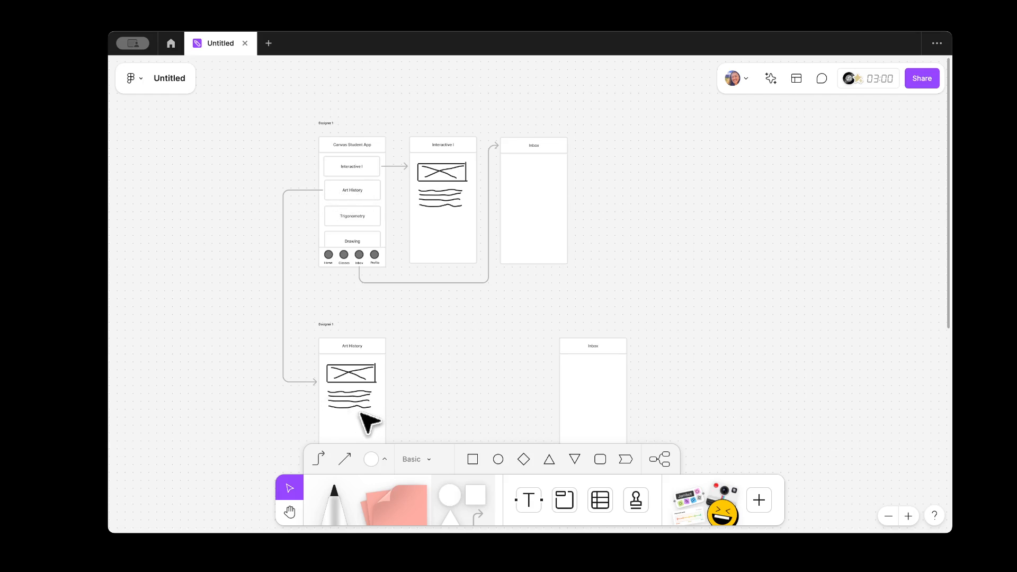
scroll(454, 358, down, 3)
scroll(429, 336, up, 2)
scroll(429, 336, right, 1)
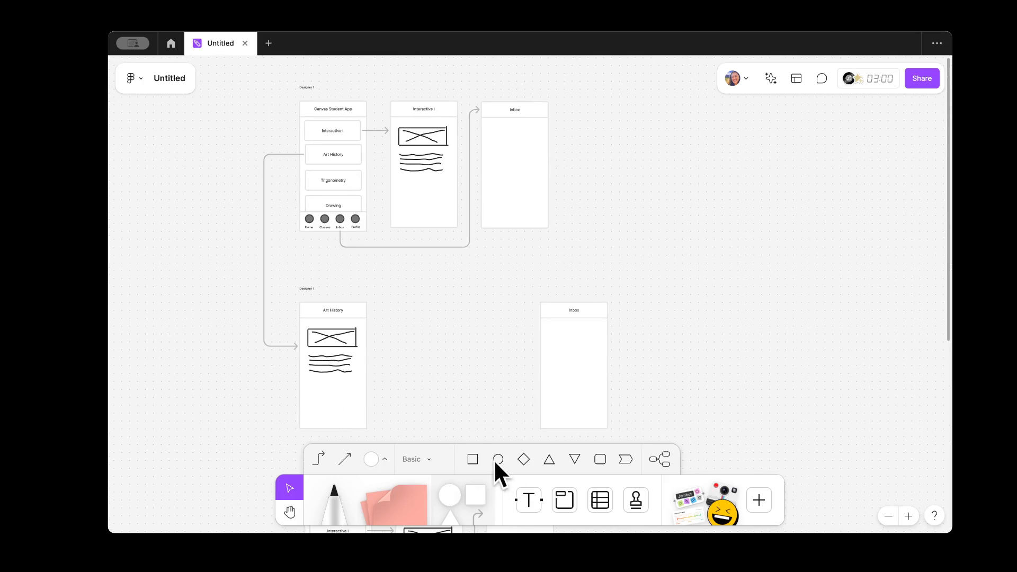
Step: Draw a rectangle inside the Art History screen
click(473, 459)
scroll(313, 395, up, 5)
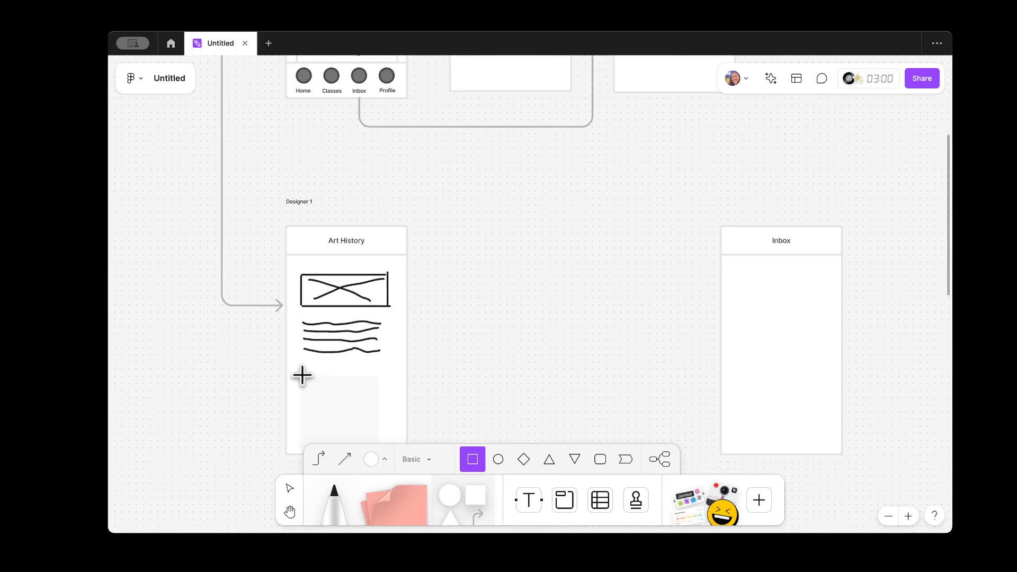
drag(307, 369, 386, 442)
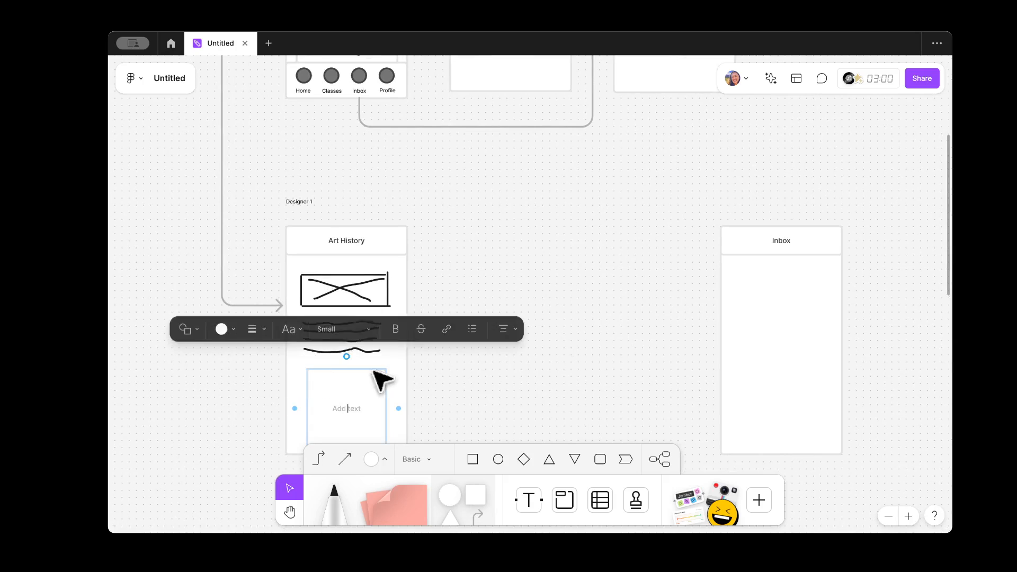
click(479, 403)
click(355, 402)
click(347, 409)
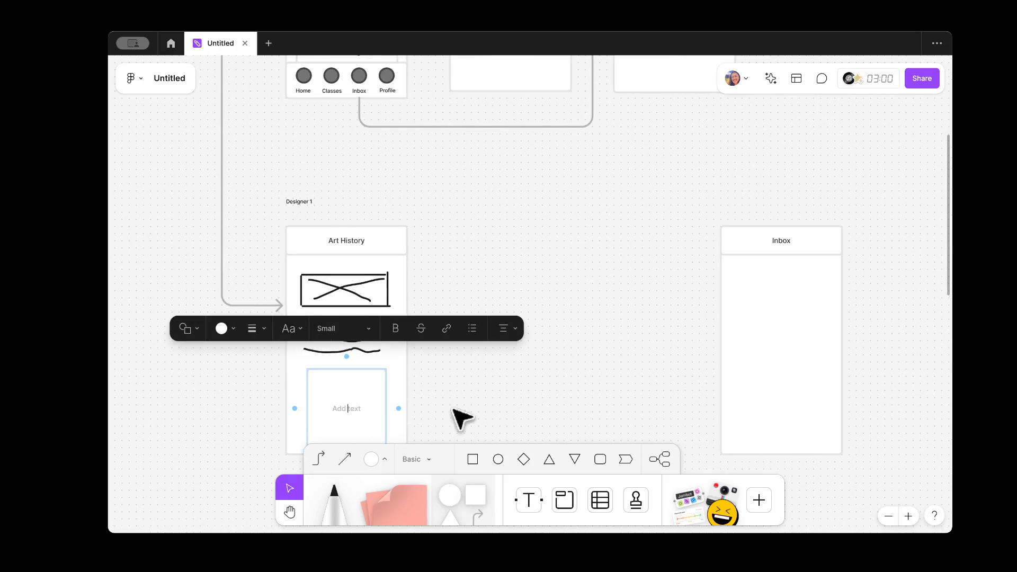
click(470, 415)
Step: Label the box 'Quiz 1 Due Sep 29', shorten it and fill it light orange
scroll(347, 398, down, 3)
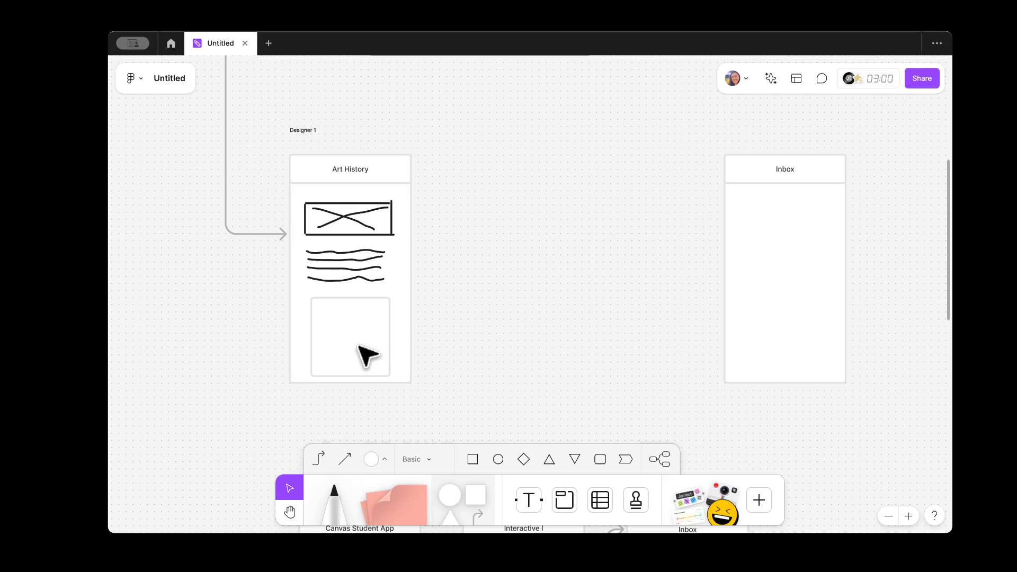
click(364, 350)
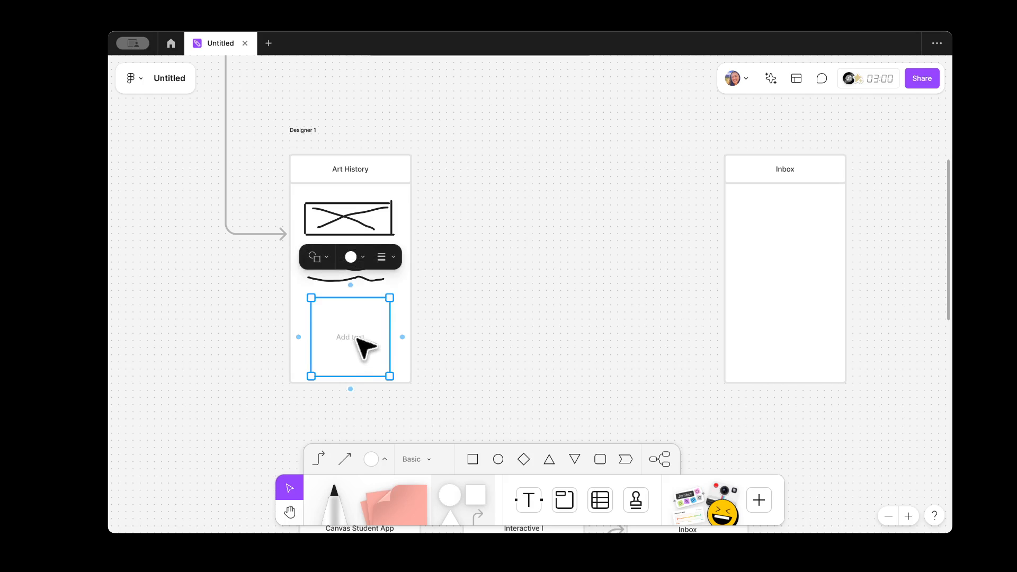
click(356, 338)
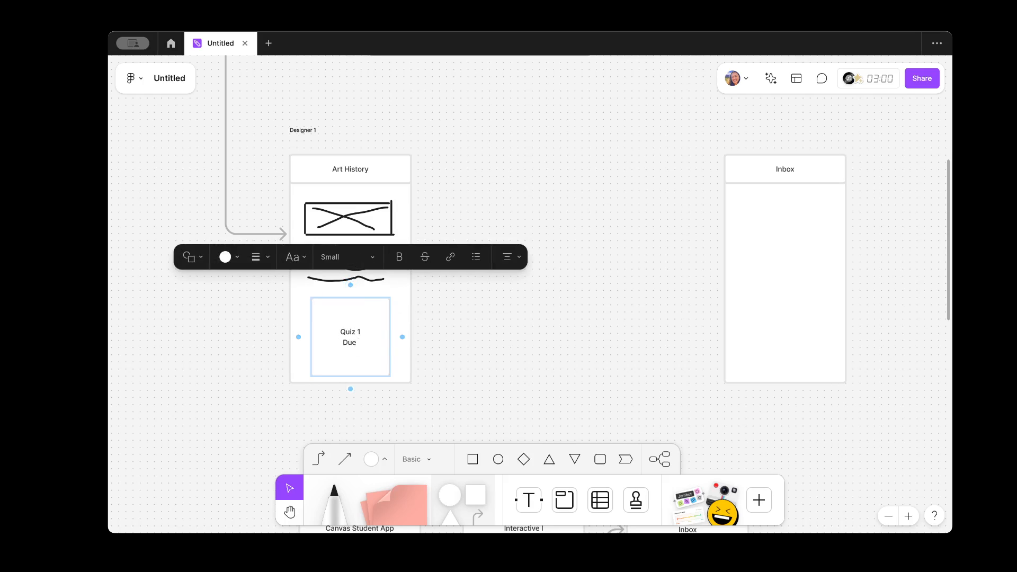
click(537, 347)
click(364, 370)
drag(365, 376, 380, 347)
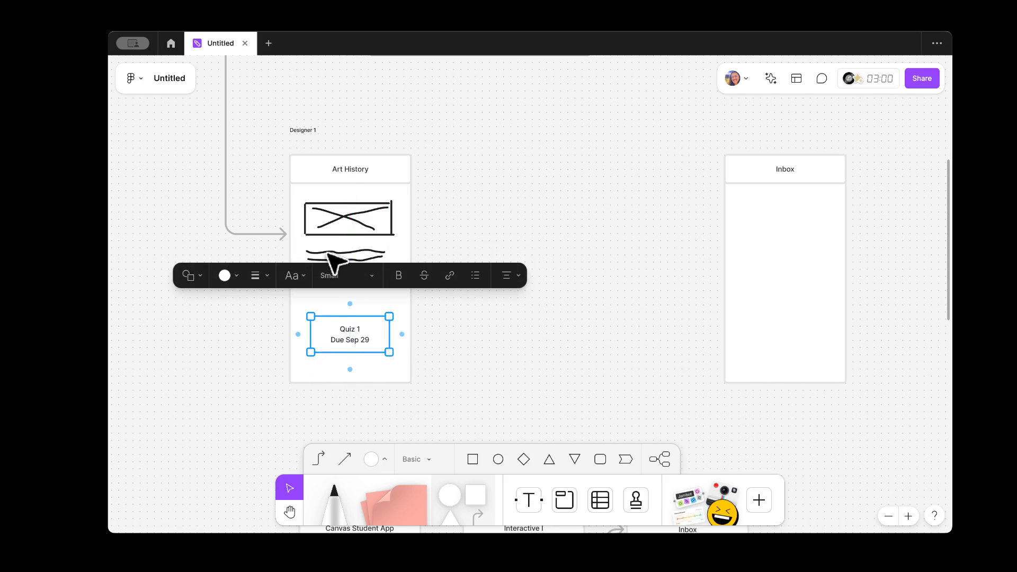
click(238, 274)
click(211, 245)
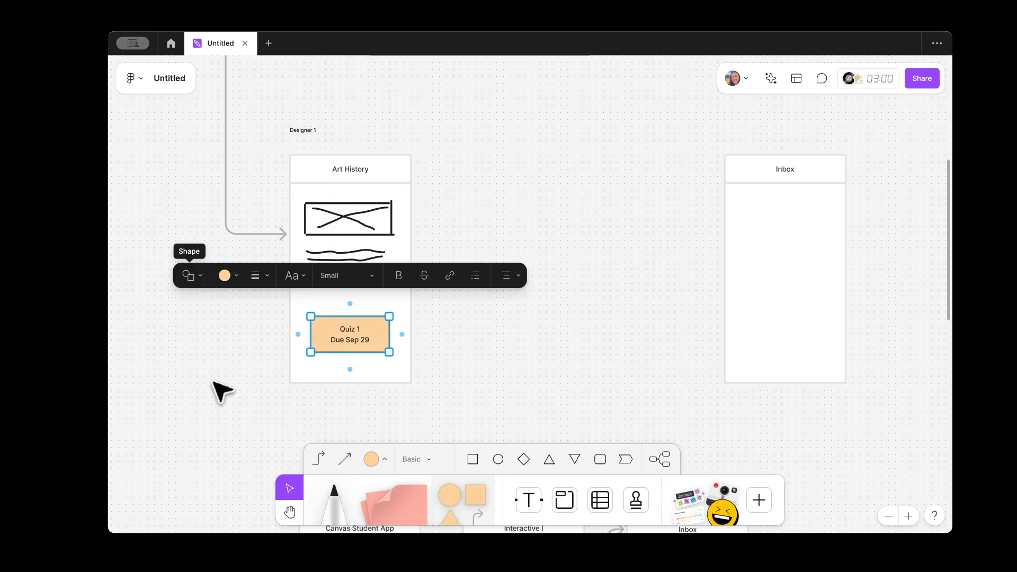
click(221, 396)
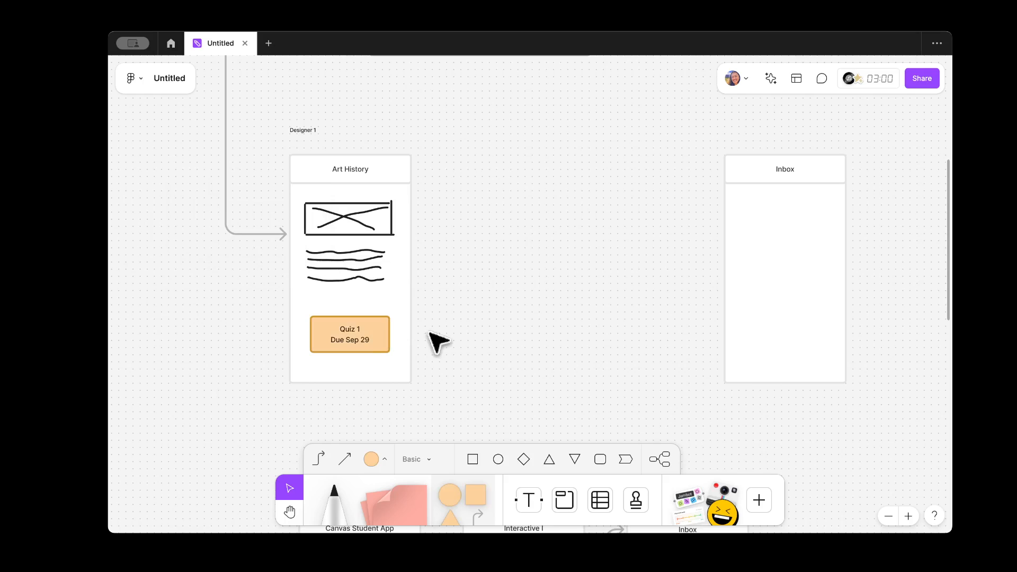
Step: Duplicate the Quiz 1 card below itself and rename the copy 'Flashcards'
click(379, 342)
click(454, 354)
click(373, 329)
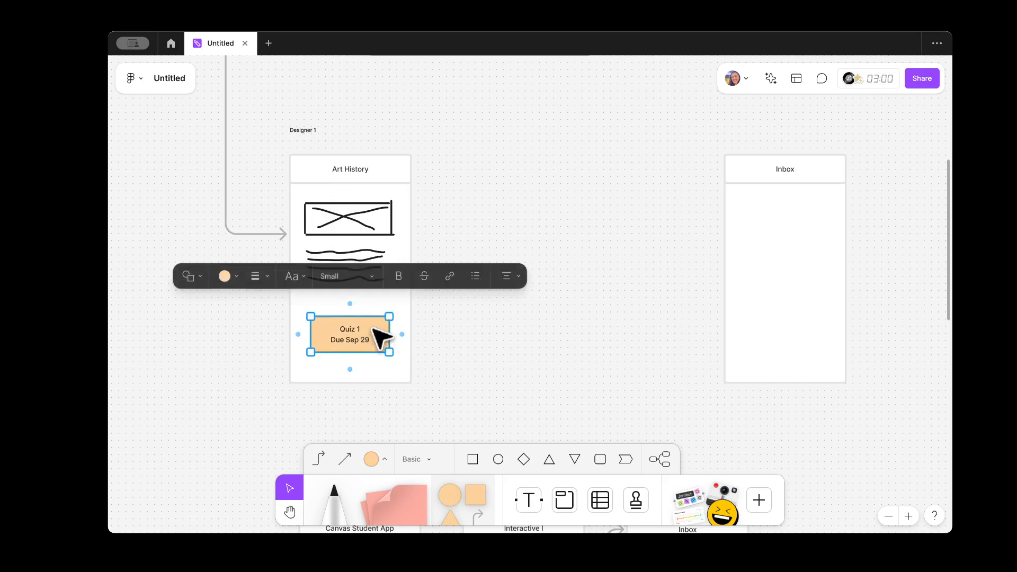
drag(374, 328, 350, 363)
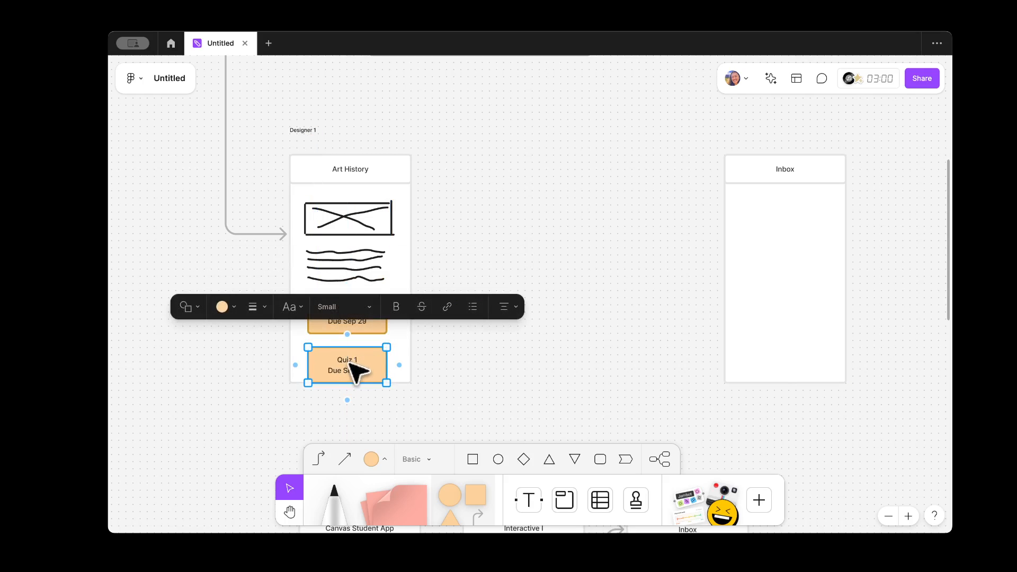
double_click(347, 364)
key(ctrl+a)
text(Fi)
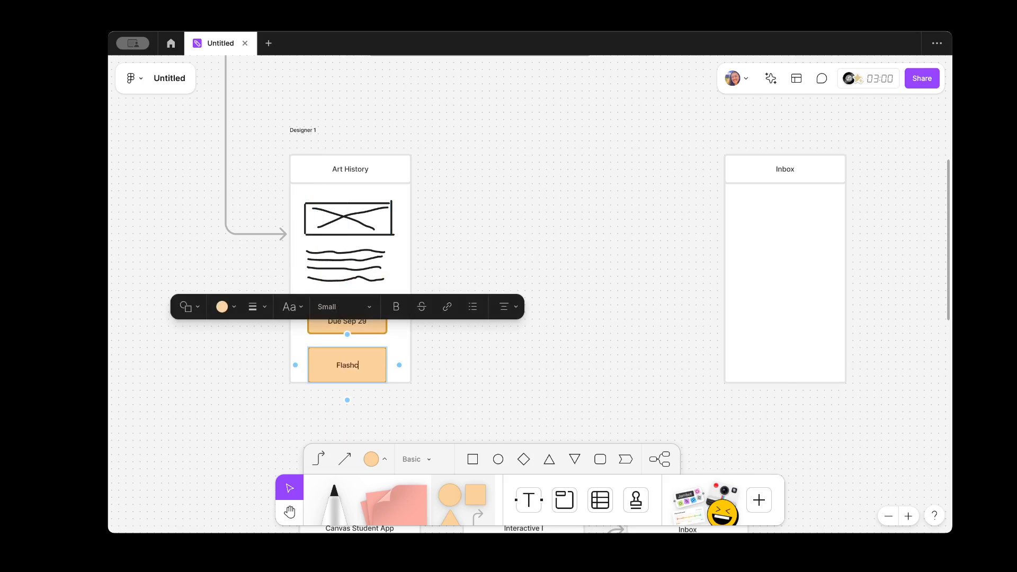
click(460, 382)
Step: Move the Quiz 1 and Flashcards cards up together, keeping them aligned
click(354, 325)
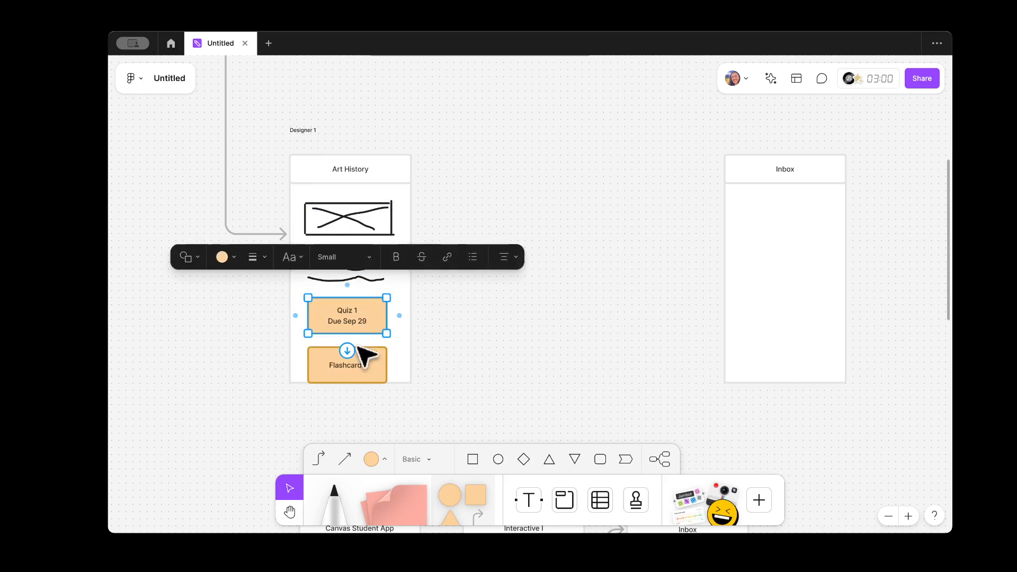
shift+click(362, 358)
drag(364, 359, 373, 347)
click(431, 217)
Step: Delete every stroke of the crossed-out image sketch from the Art History screen
click(360, 219)
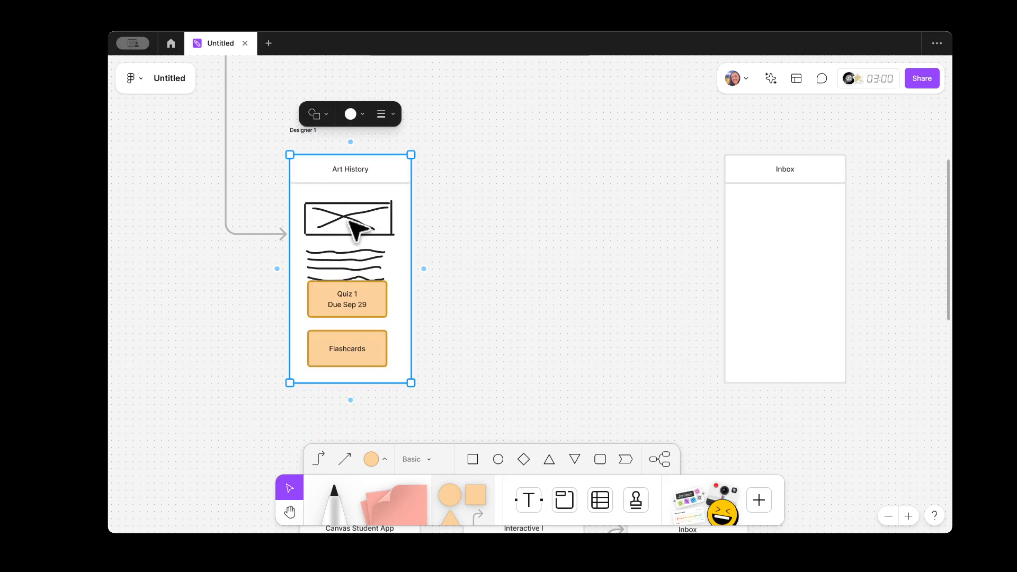
click(348, 219)
shift+click(391, 218)
key(Delete)
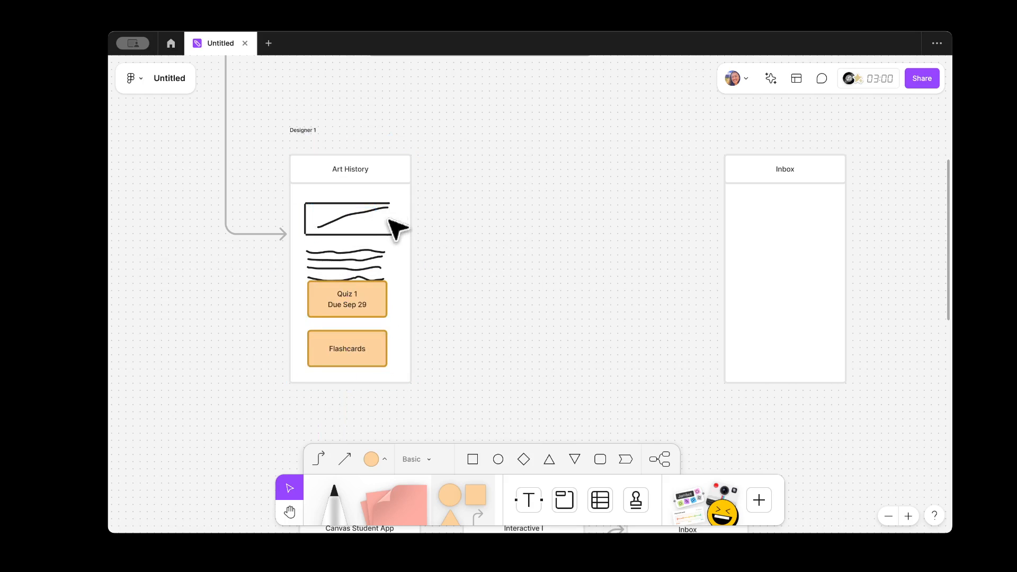
click(365, 212)
key(Delete)
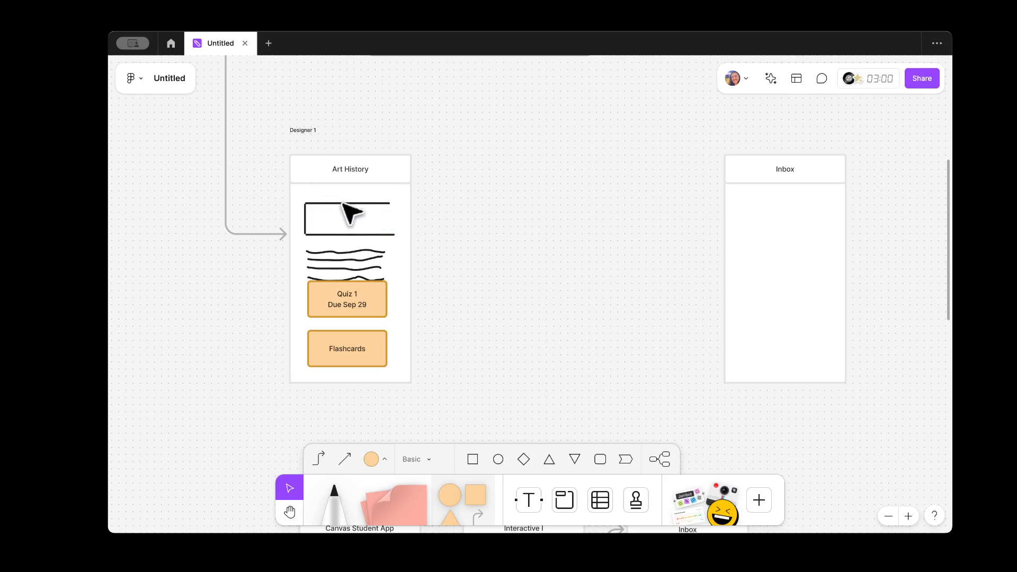
click(344, 204)
key(Delete)
click(307, 228)
key(Delete)
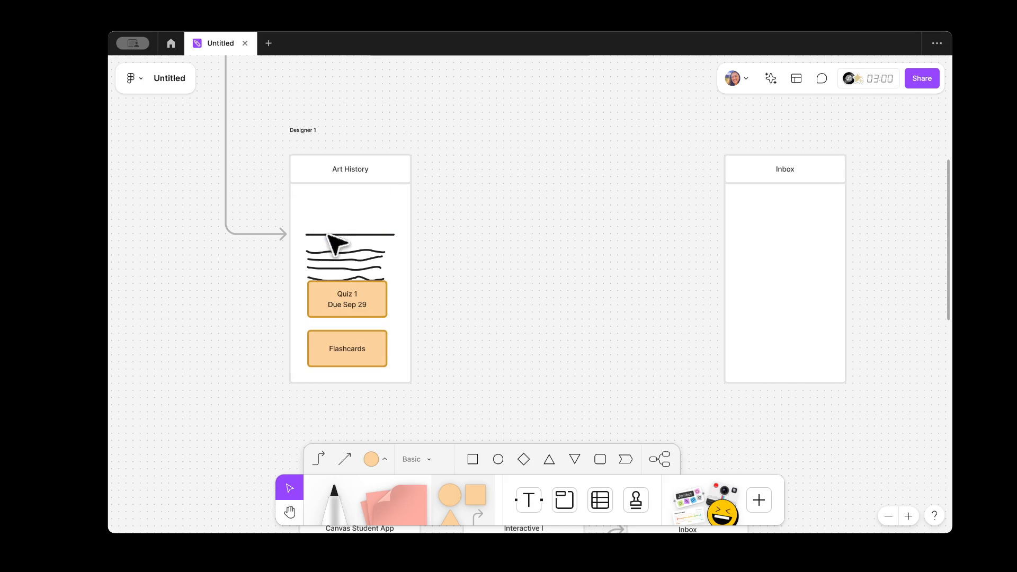
click(339, 235)
key(Delete)
Step: Move the wavy text lines, Quiz 1 card and Flashcards card up into the freed space
click(357, 253)
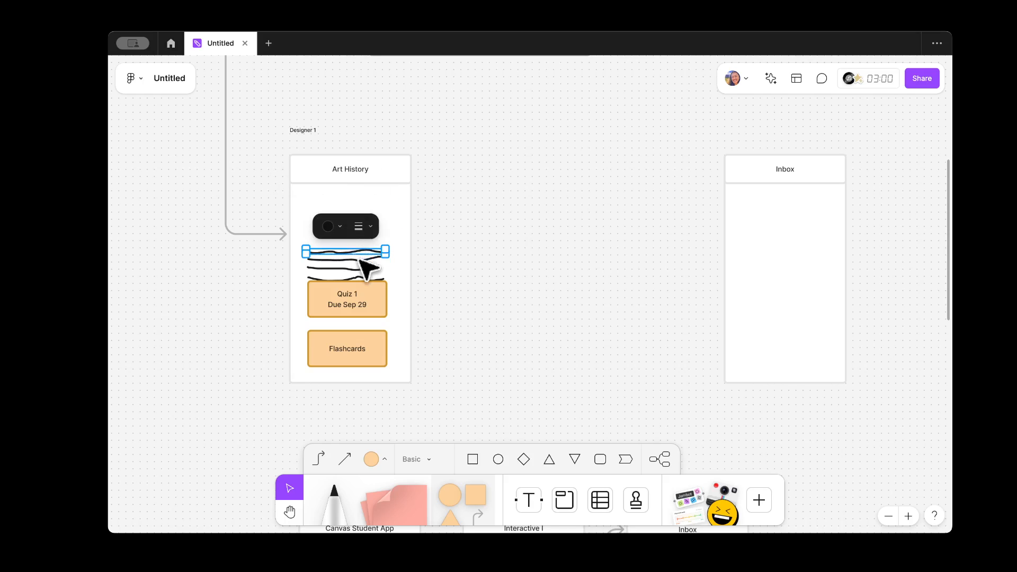
shift+click(366, 270)
shift+click(356, 286)
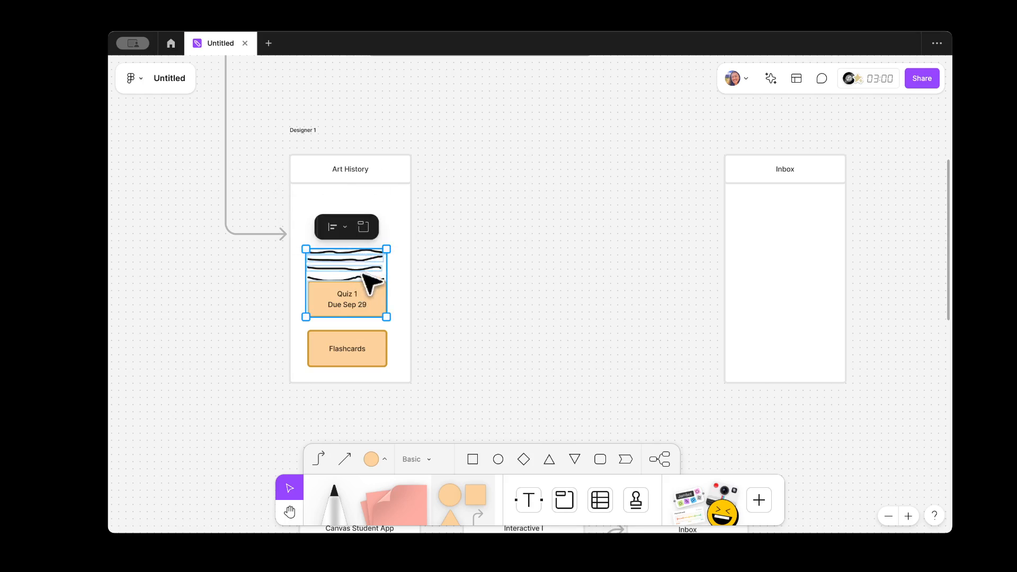
click(444, 283)
drag(443, 244, 307, 280)
click(370, 260)
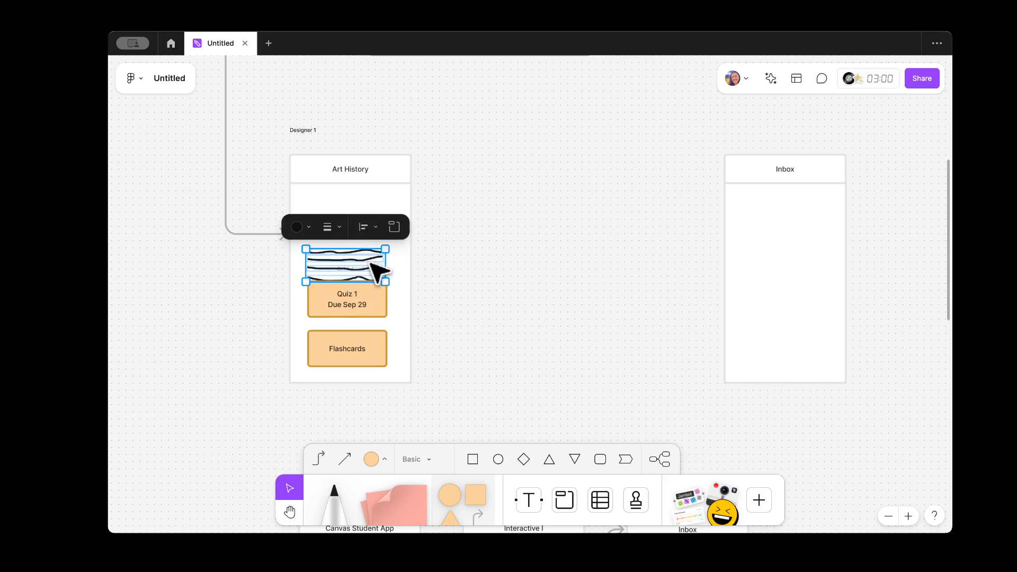
drag(370, 259, 370, 215)
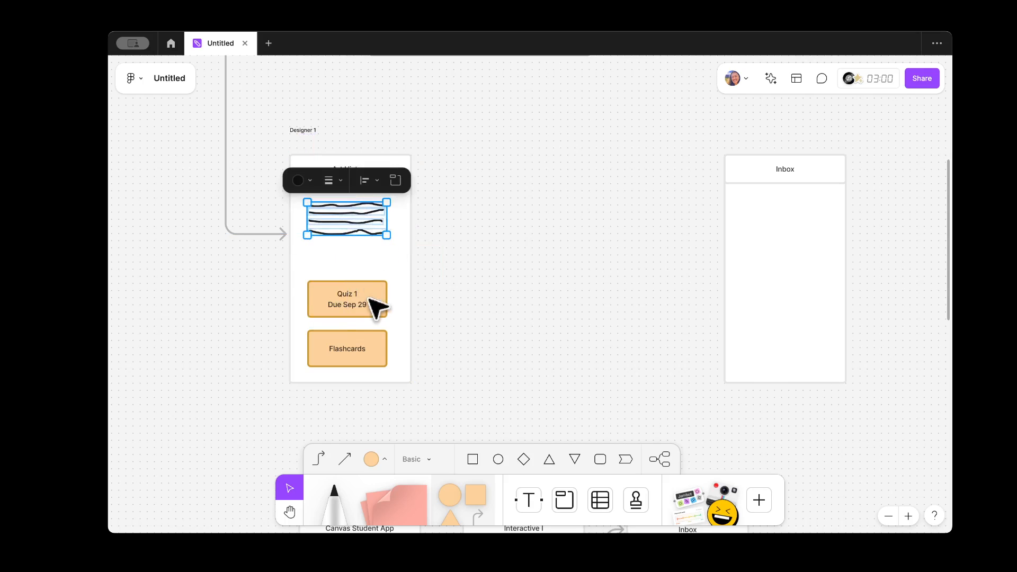
mouse_move(355, 304)
mouse_down()
mouse_move(359, 262)
mouse_move(357, 282)
mouse_up()
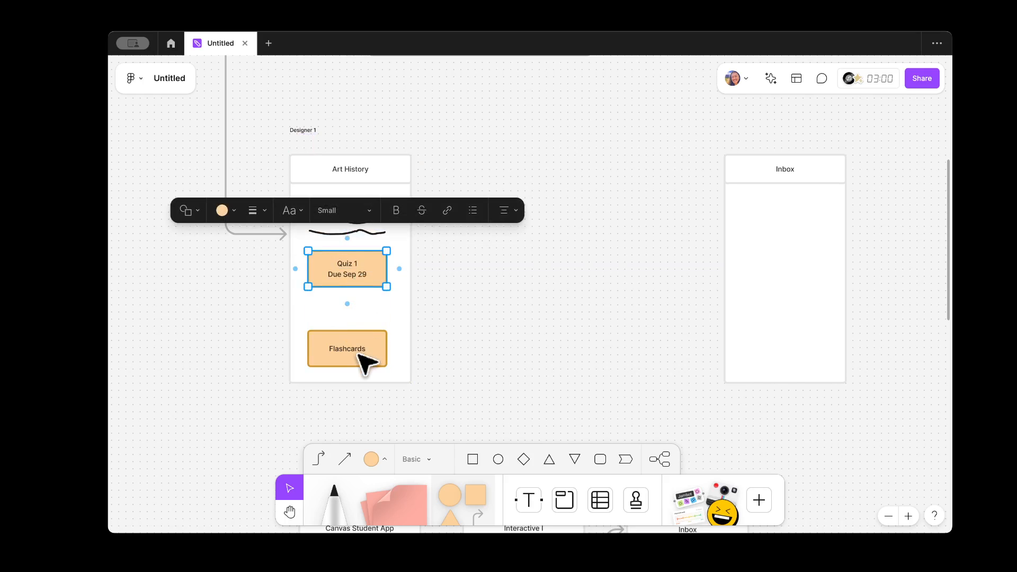
drag(363, 358, 360, 336)
click(487, 313)
scroll(526, 325, up, 5)
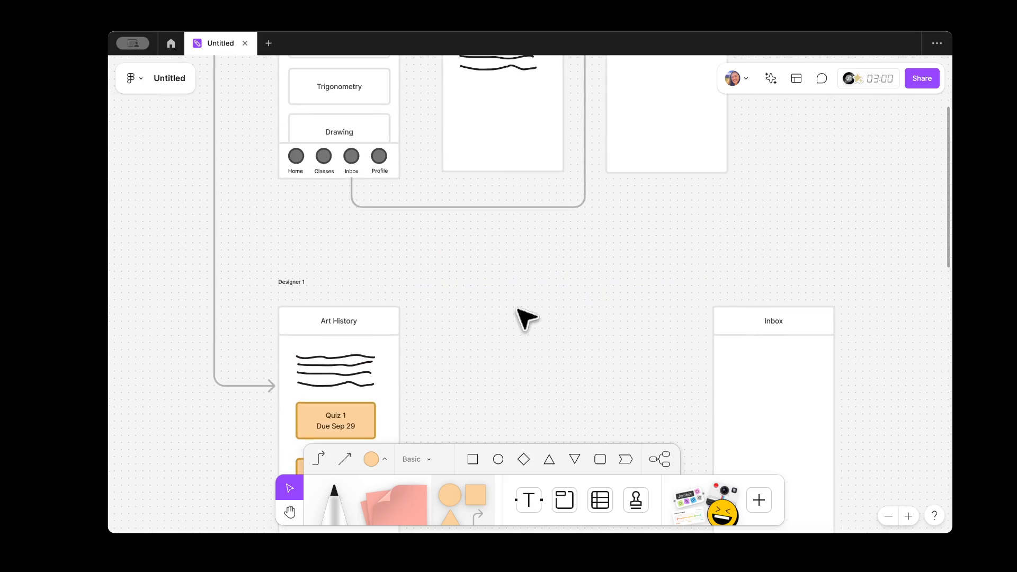
scroll(370, 243, down, 2)
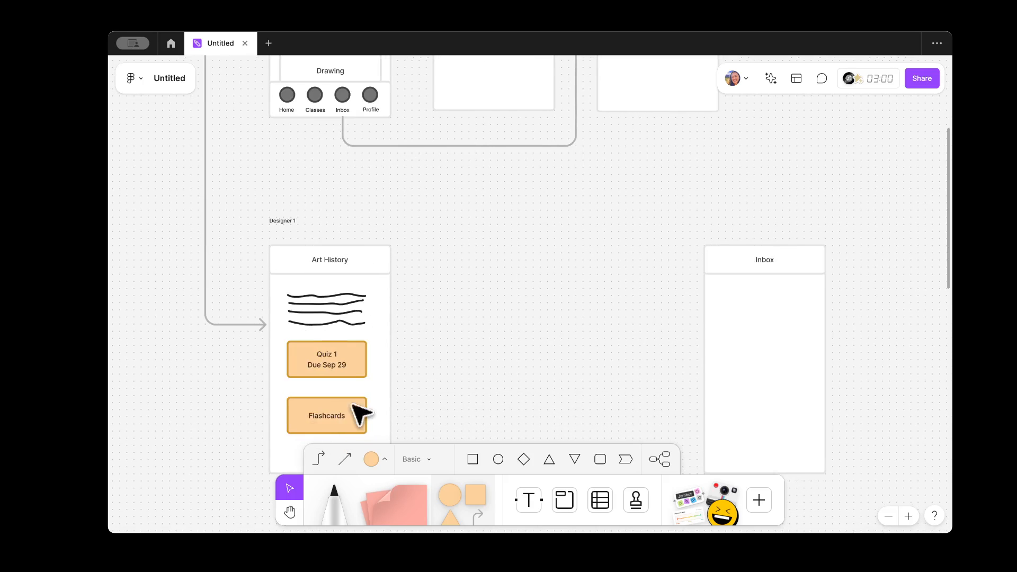
scroll(422, 341, down, 5)
scroll(463, 254, up, 5)
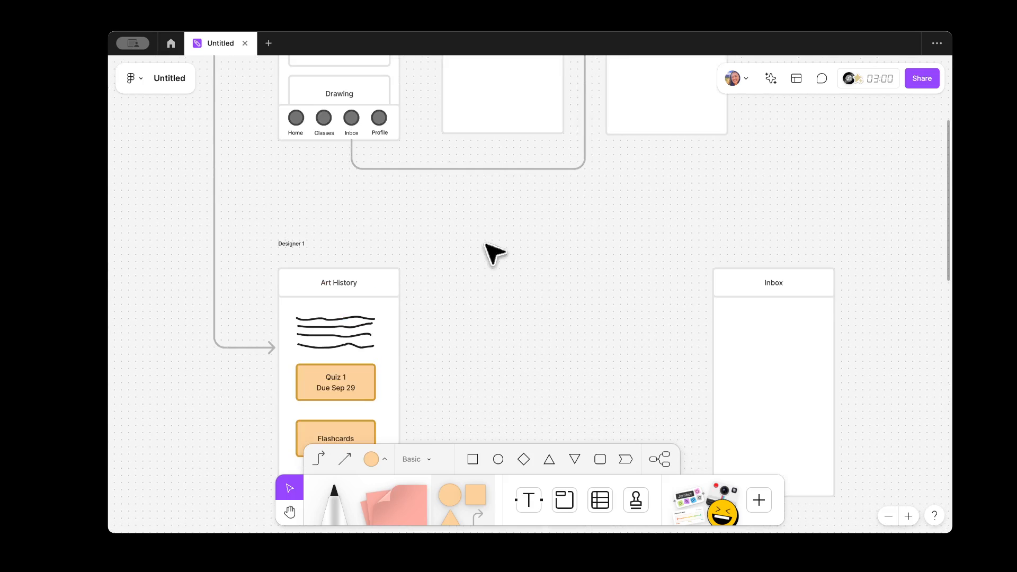
Step: Copy the main screen's bottom nav bar onto the bottom of the Art History screen
click(316, 135)
drag(309, 127, 294, 123)
click(251, 144)
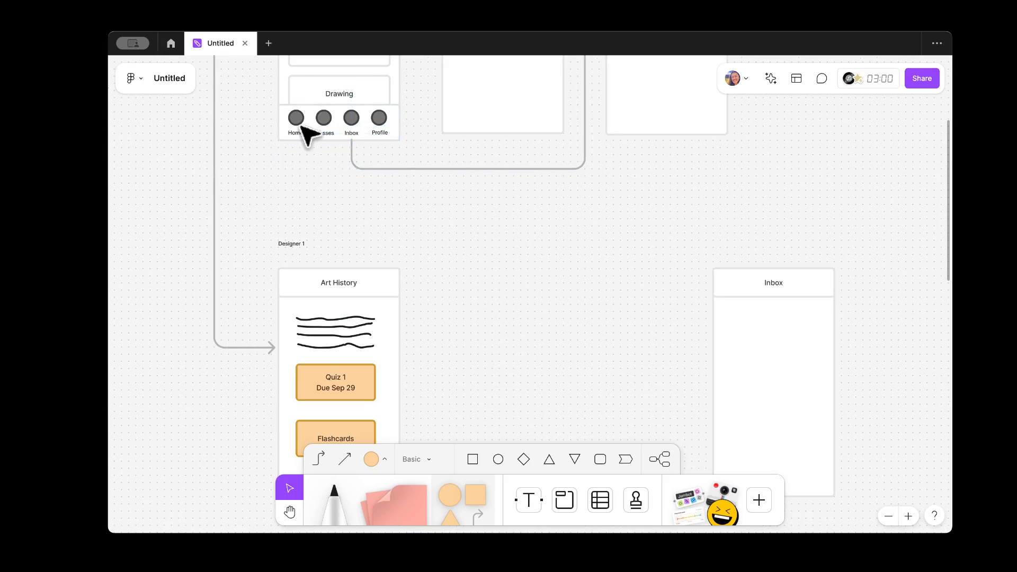
click(305, 127)
scroll(450, 202, down, 1)
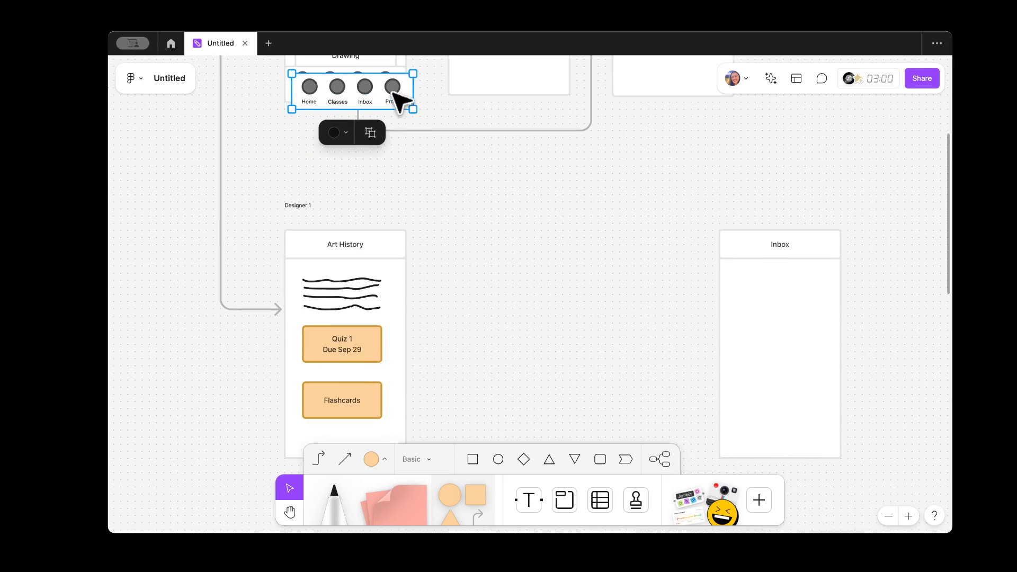
drag(399, 97, 393, 413)
scroll(481, 395, down, 4)
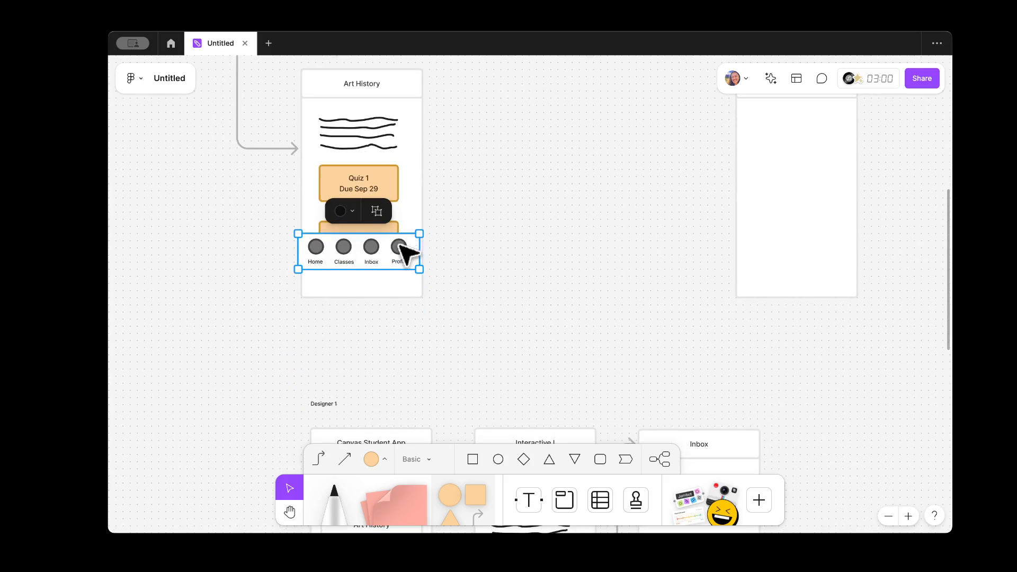
drag(402, 249, 408, 285)
click(372, 175)
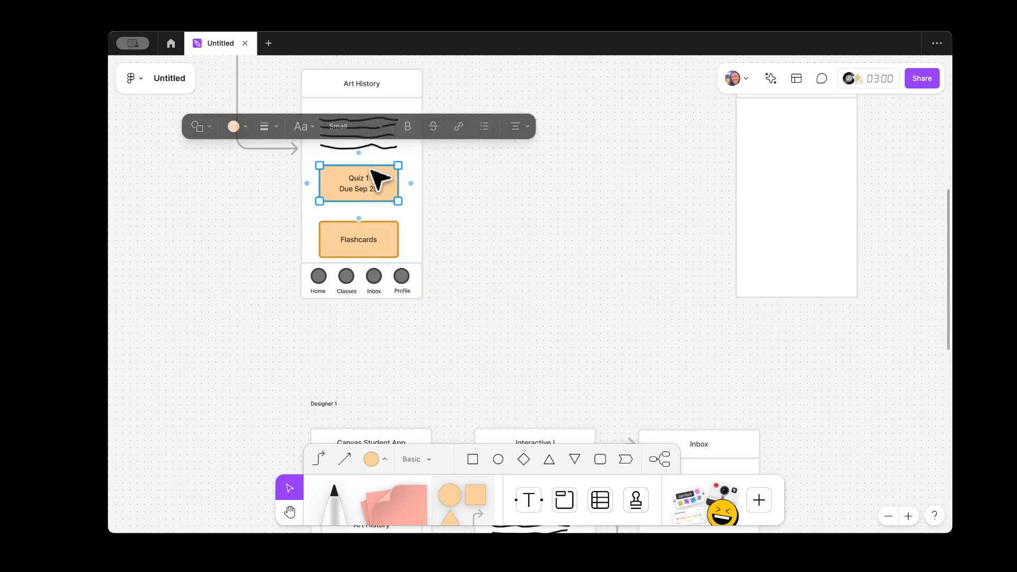
click(394, 239)
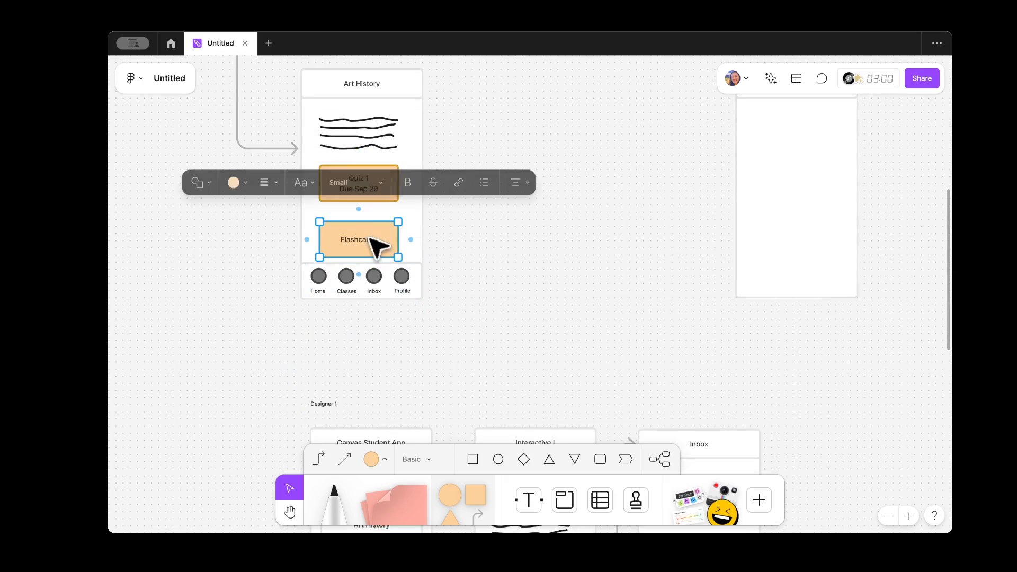
click(451, 288)
scroll(294, 363, up, 5)
Step: Rename the copied nav labels to Modules, To Do and Quiz, keeping Home
click(352, 226)
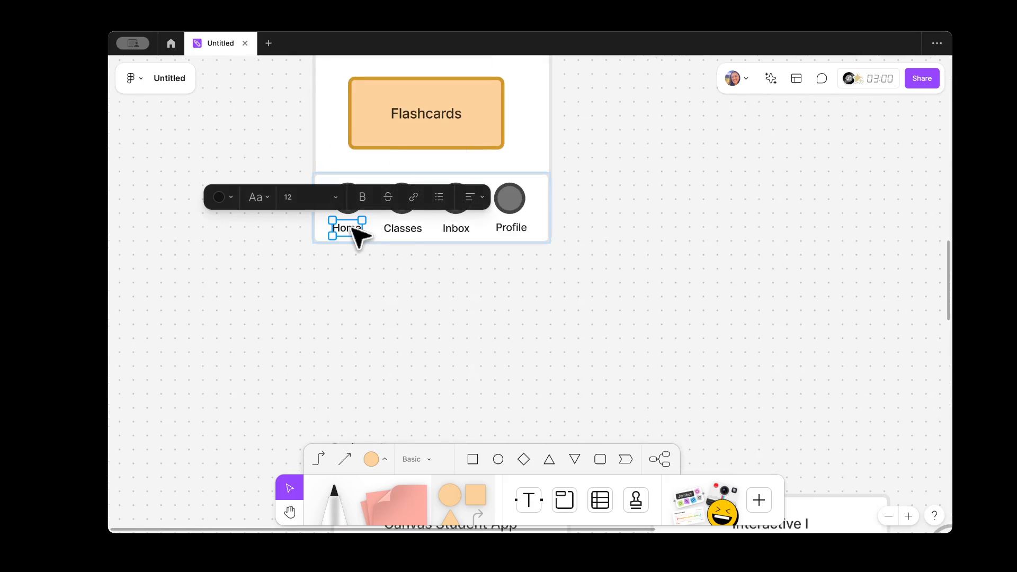
double_click(402, 231)
text(Mod)
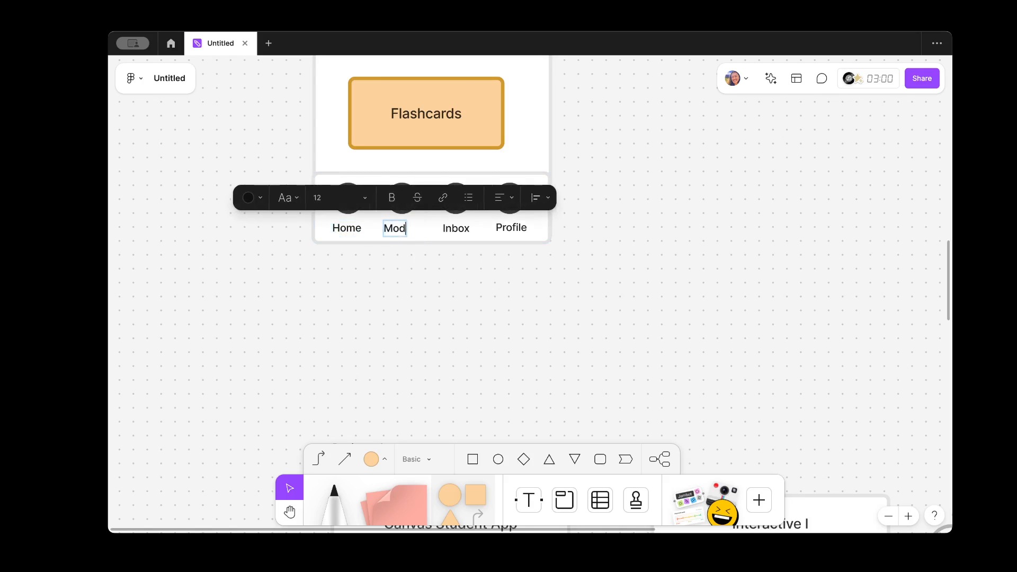
text(ules)
key(Escape)
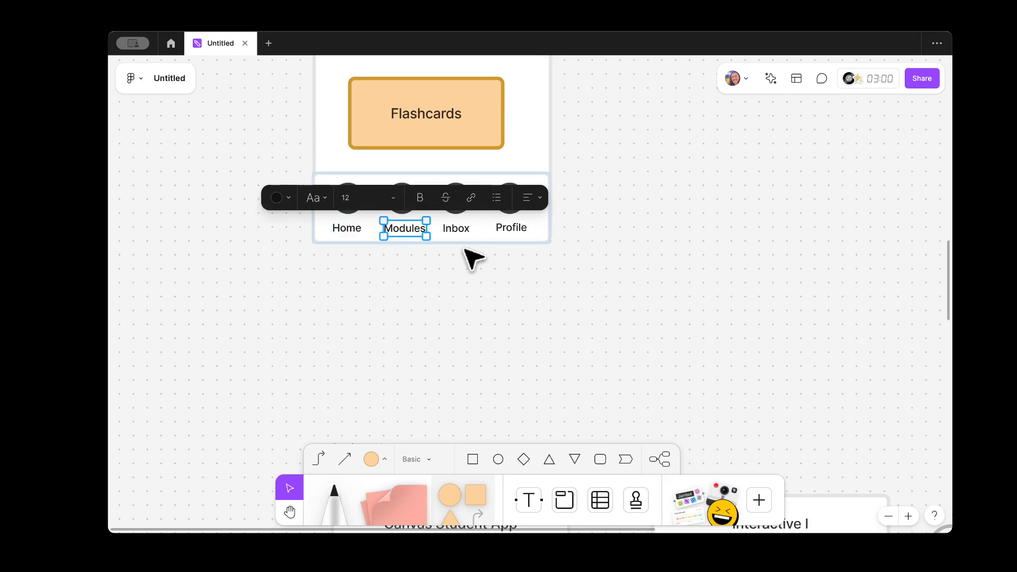
double_click(459, 229)
text(To Do)
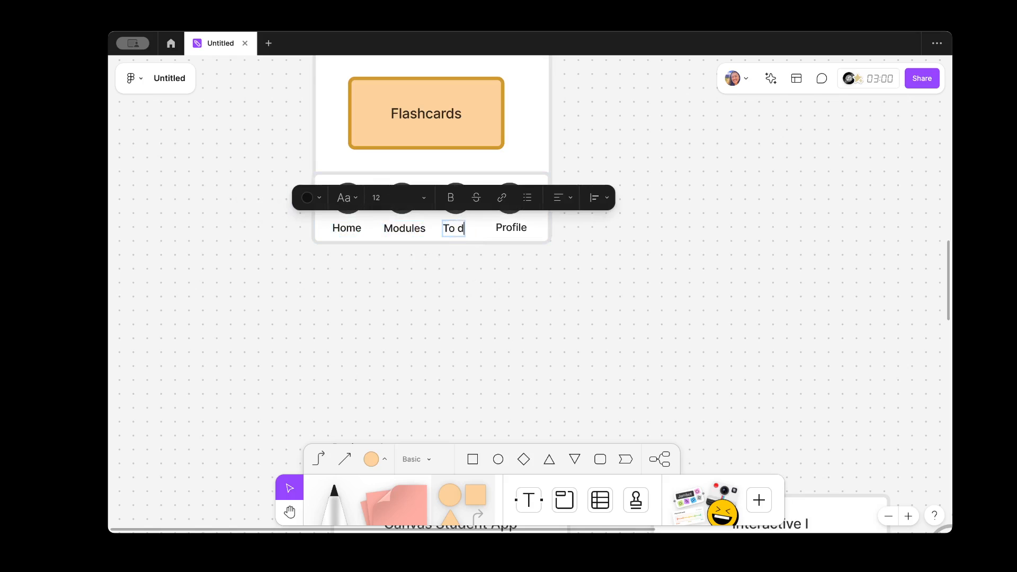
key(Escape)
double_click(518, 229)
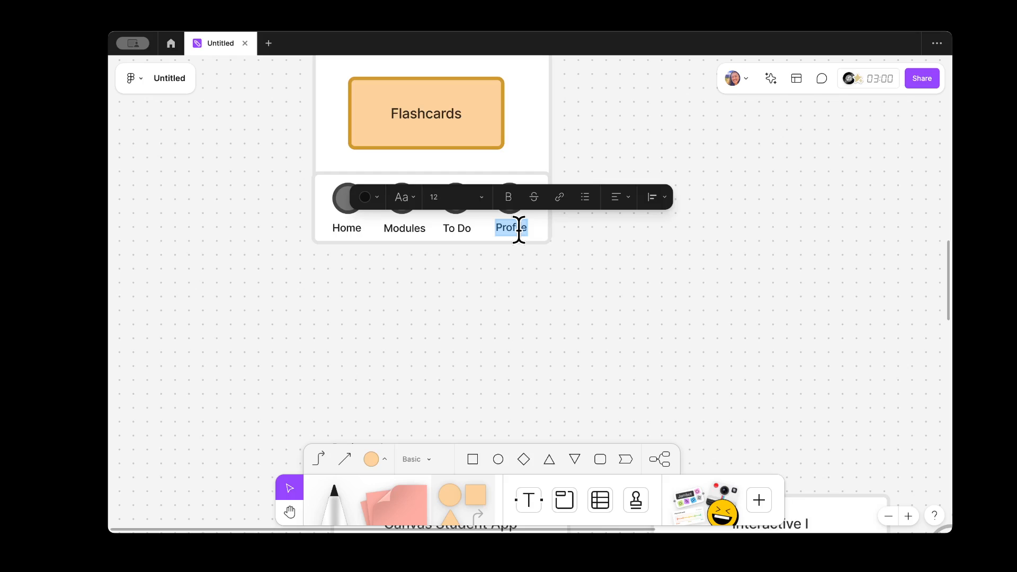
text(Quiz)
key(Escape)
click(618, 311)
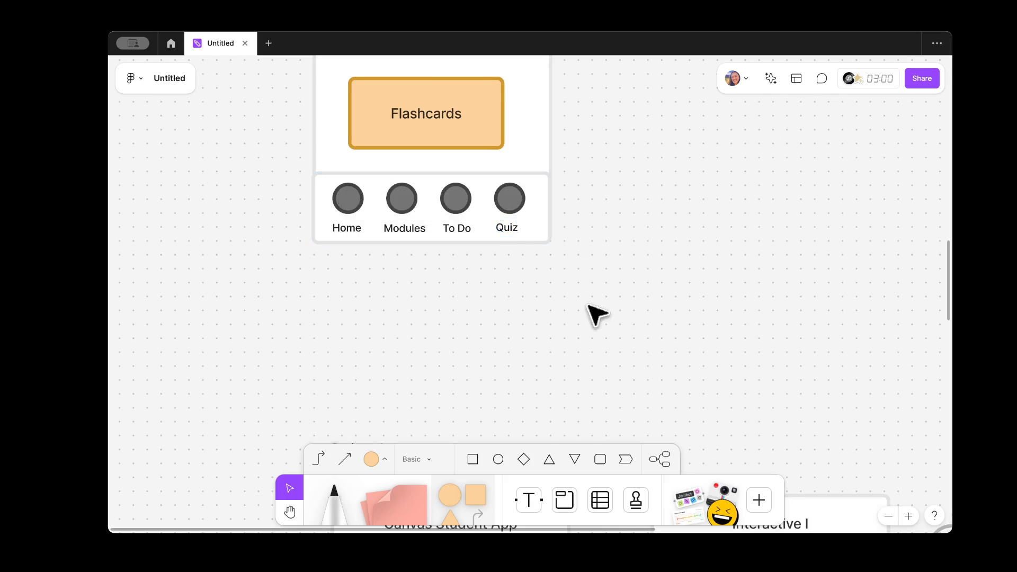
click(510, 231)
click(656, 283)
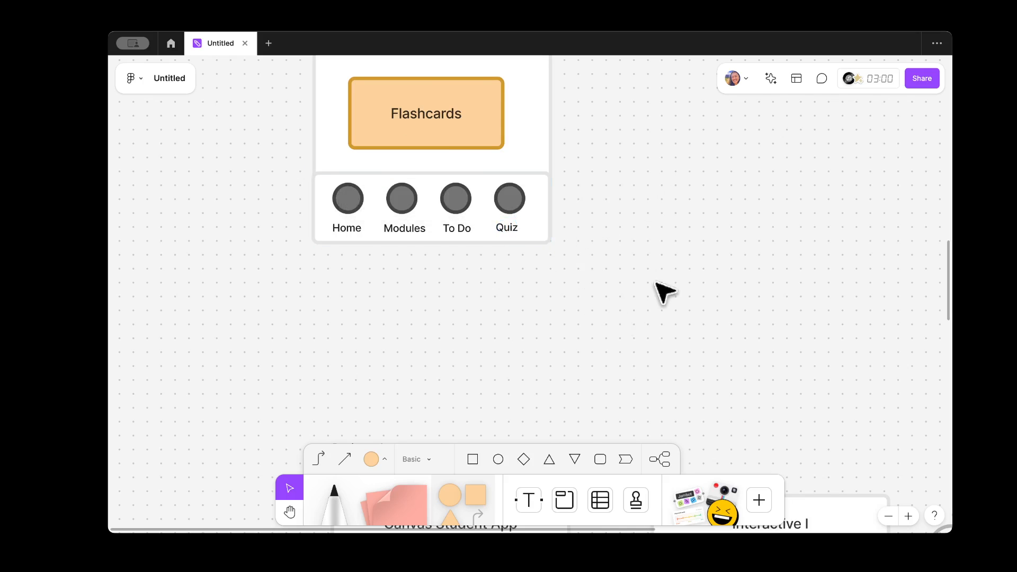
scroll(561, 283, down, 5)
scroll(561, 283, up, 2)
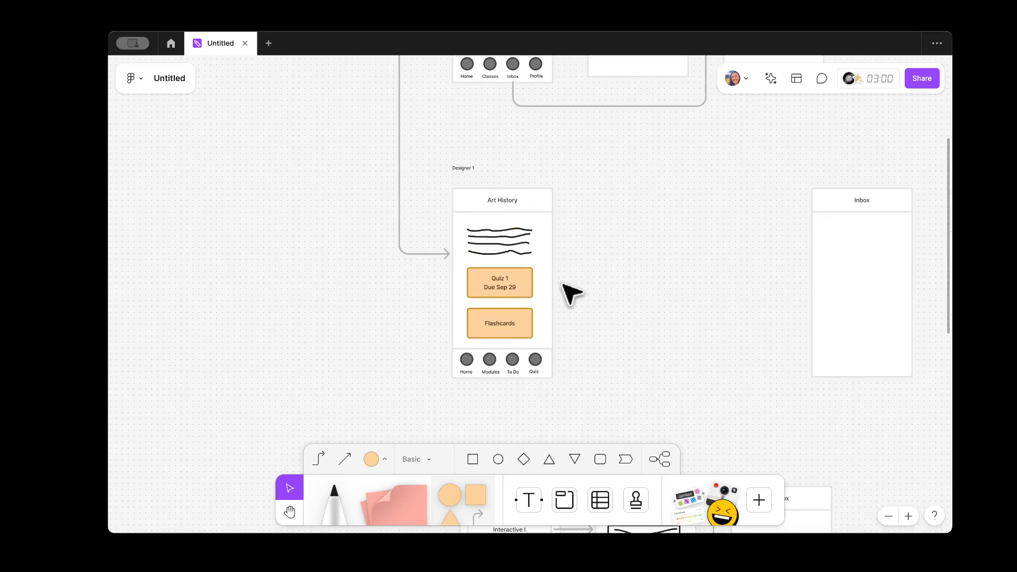
scroll(575, 220, up, 2)
scroll(575, 220, up, 2)
scroll(493, 228, up, 3)
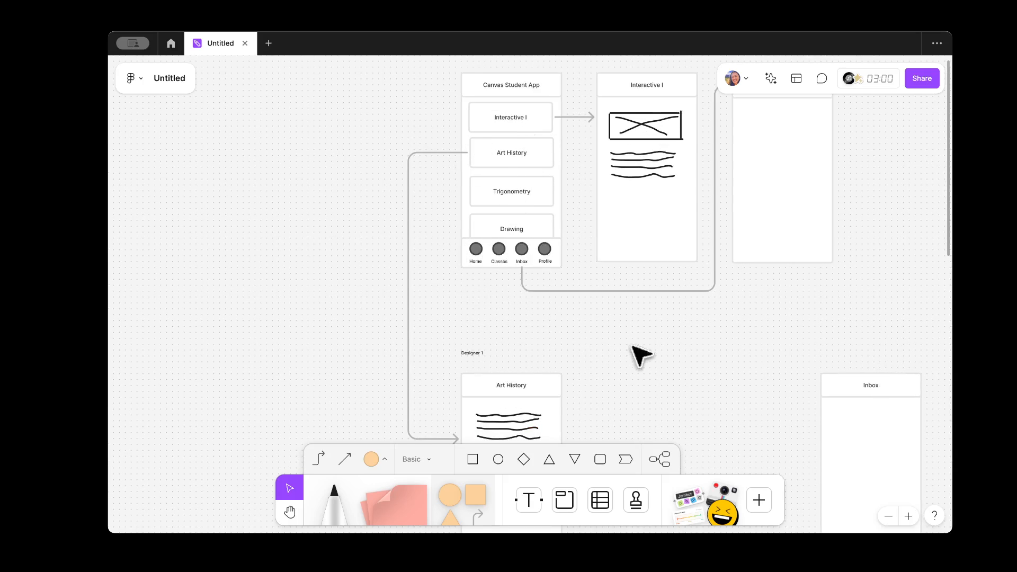
scroll(637, 350, down, 2)
scroll(551, 253, up, 2)
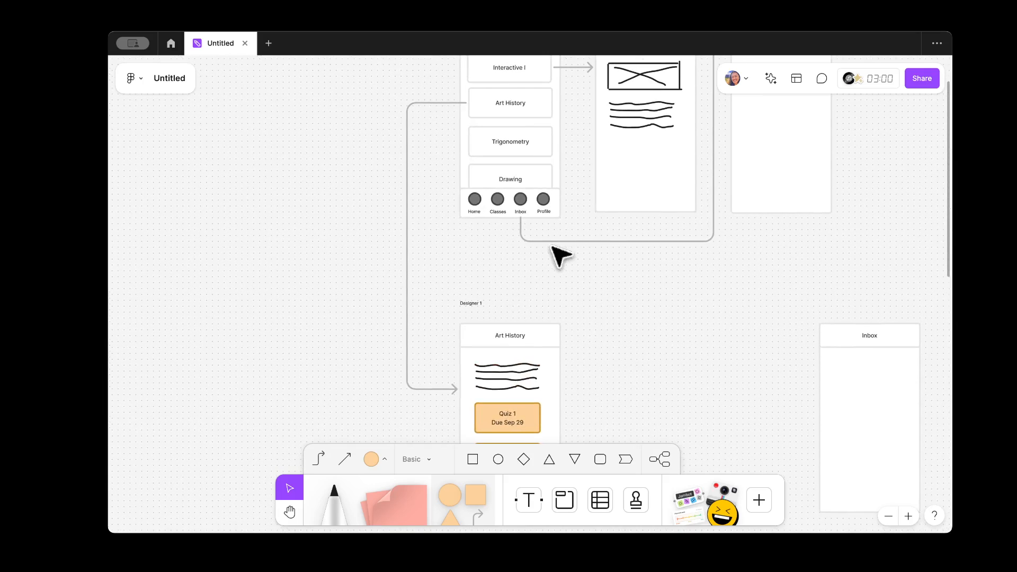
scroll(452, 194, up, 2)
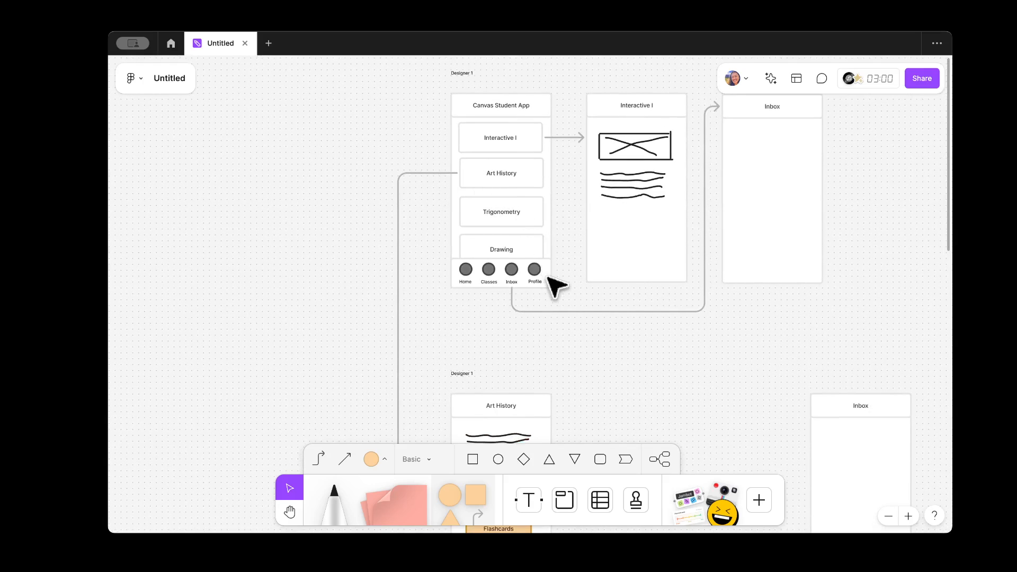
scroll(551, 286, down, 2)
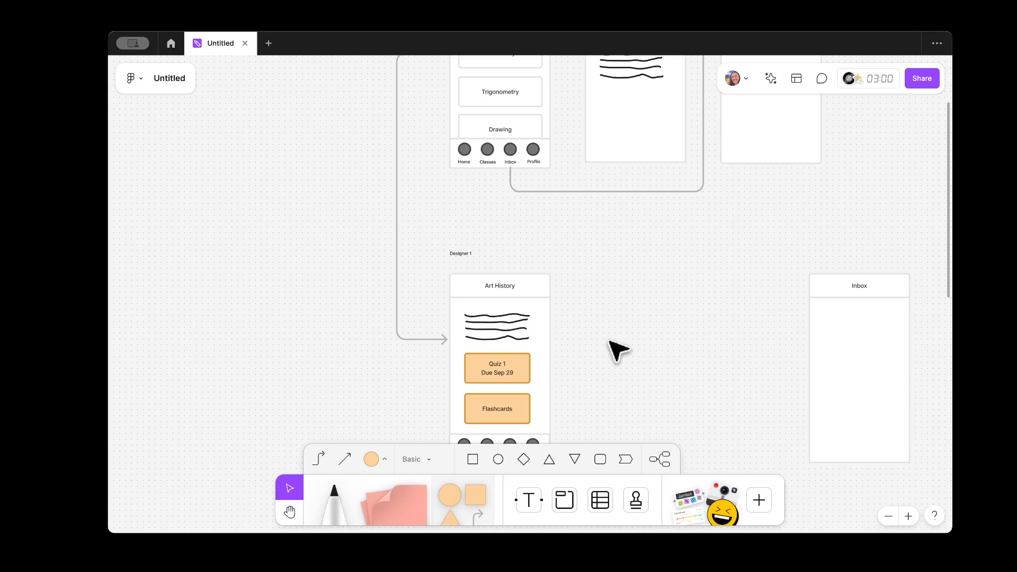
scroll(617, 349, up, 3)
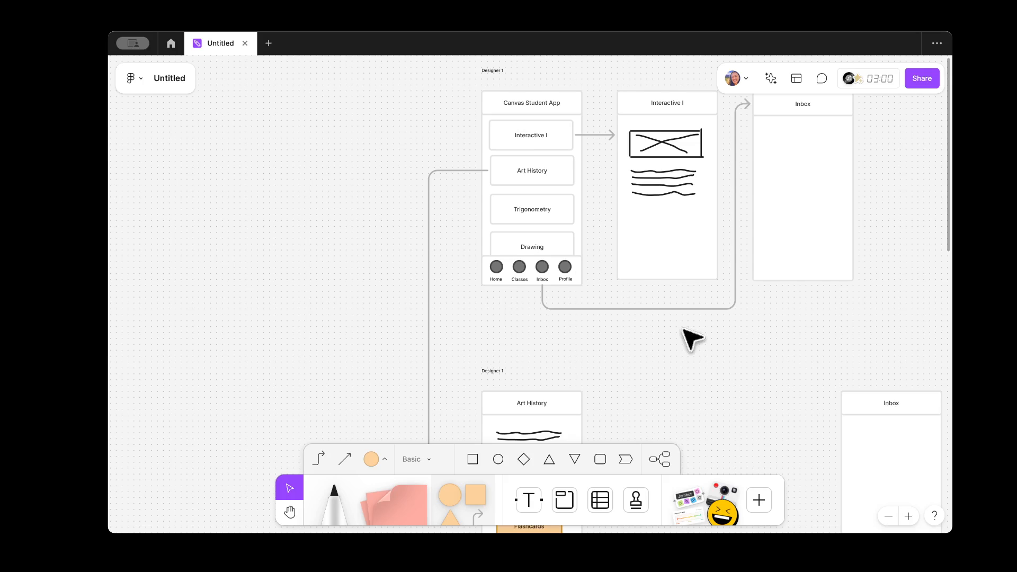
scroll(688, 337, down, 2)
scroll(689, 336, right, 1)
scroll(691, 317, down, 3)
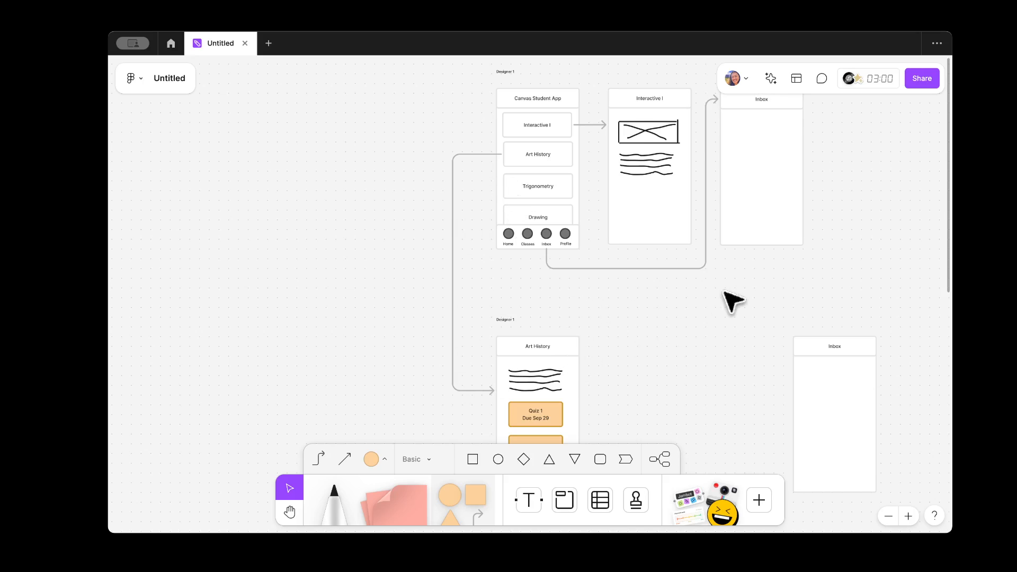
scroll(728, 296, down, 3)
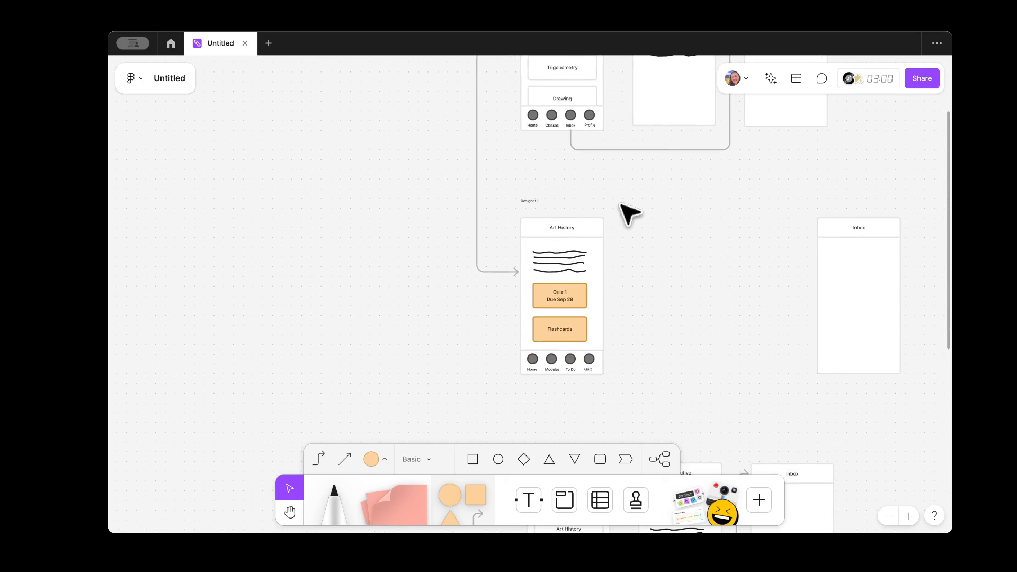
scroll(696, 294, down, 3)
scroll(698, 291, down, 3)
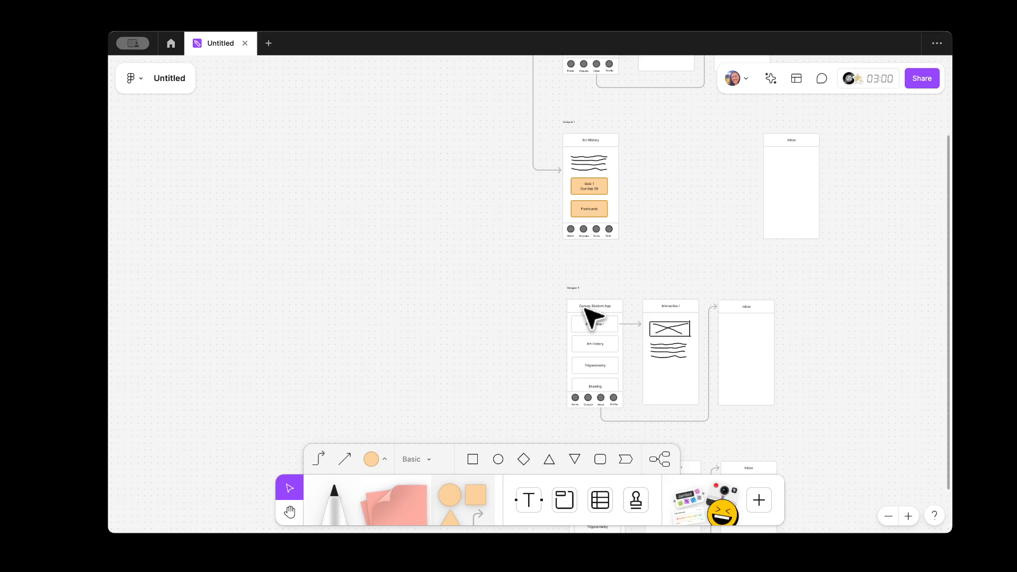
scroll(533, 318, up, 3)
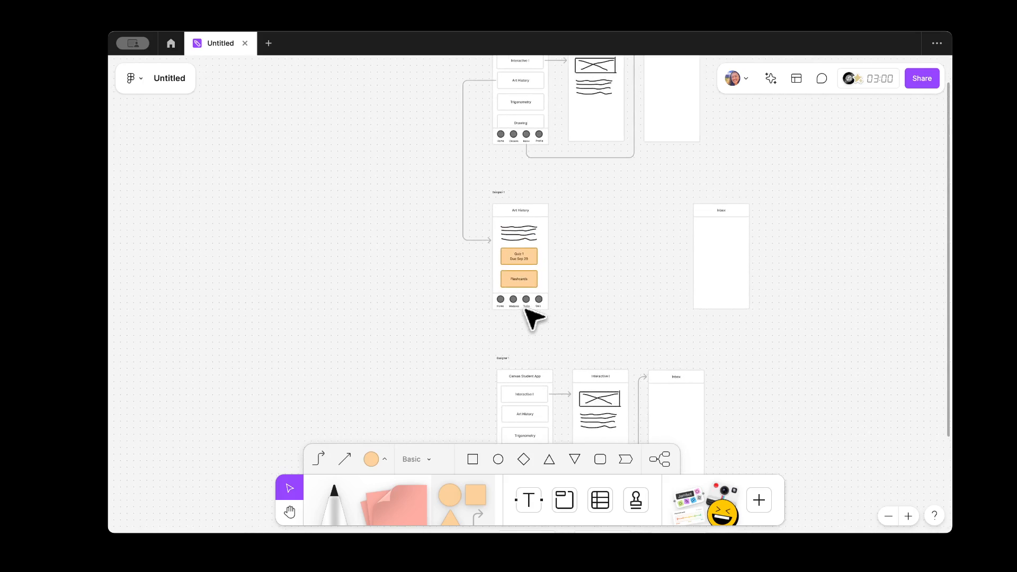
scroll(532, 317, up, 2)
ctrl+scroll(508, 231, up, 5)
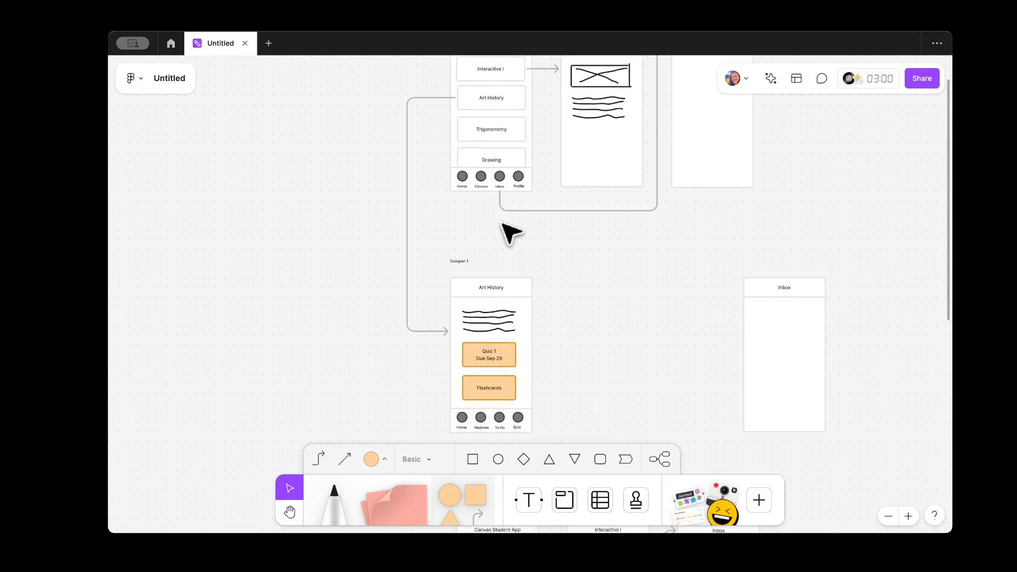
Step: Place a Designer 1 label beneath each top-row screen, including the Inbox screen
click(459, 261)
drag(461, 268, 681, 199)
click(467, 216)
click(465, 200)
click(679, 219)
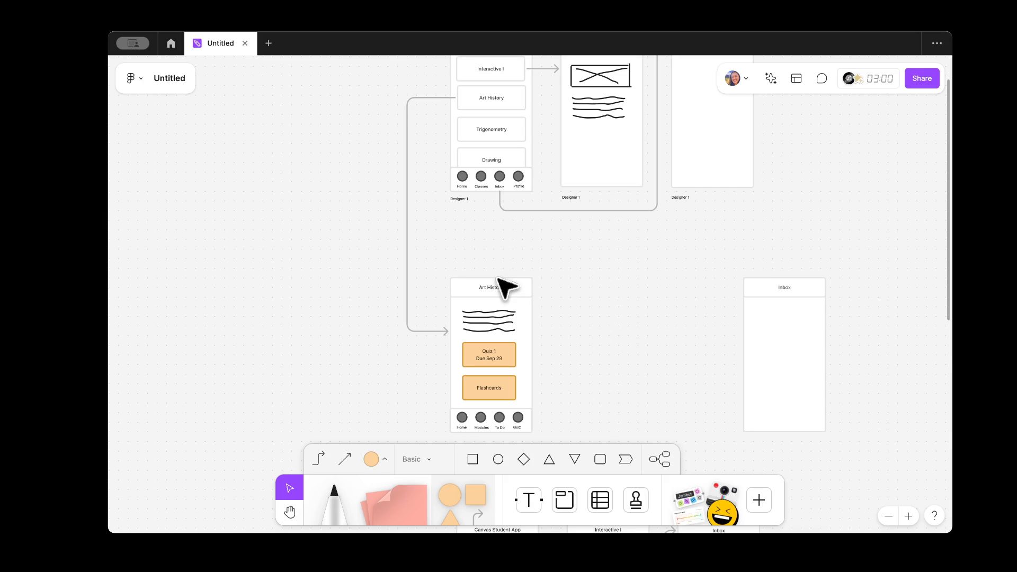
scroll(635, 295, up, 3)
scroll(556, 334, up, 5)
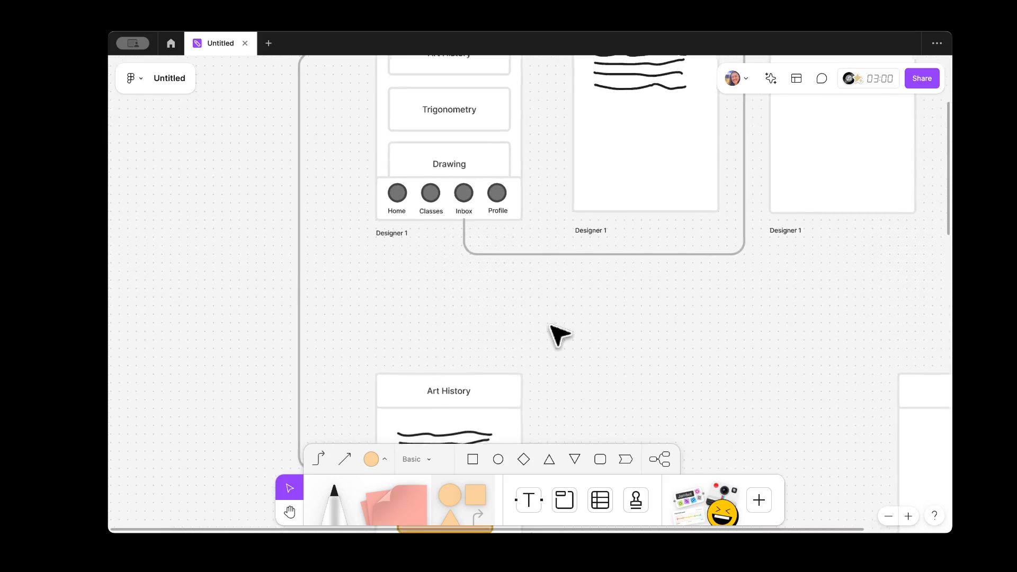
scroll(559, 334, right, 3)
scroll(558, 333, down, 2)
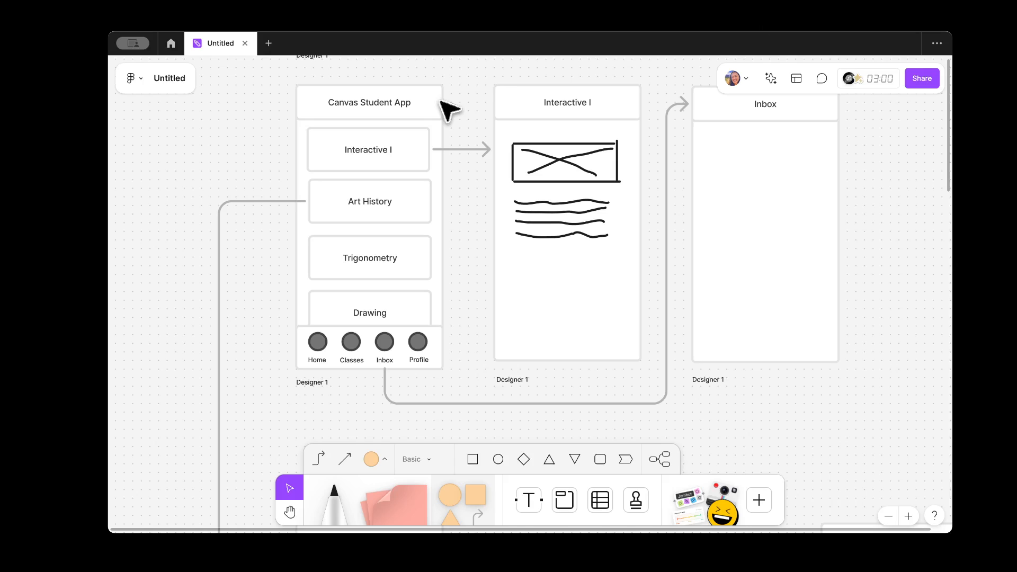
Step: Copy the board's share link from the Share dialog
click(921, 79)
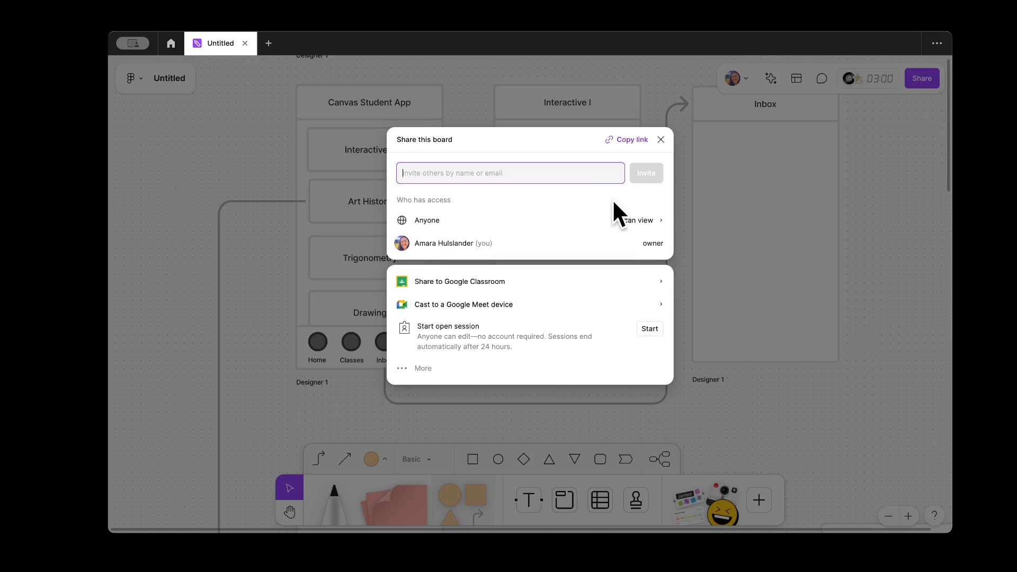
click(635, 140)
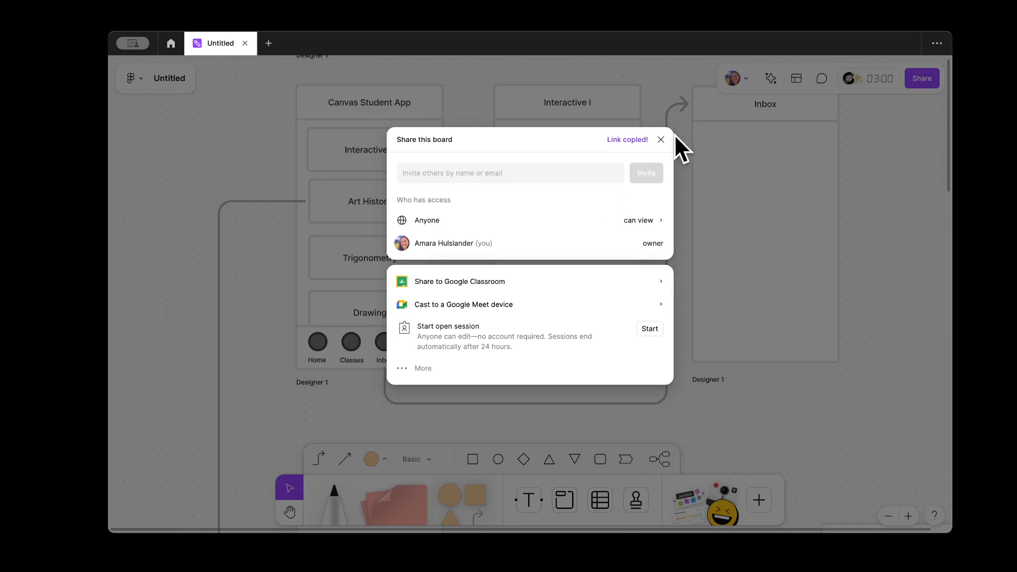
click(661, 139)
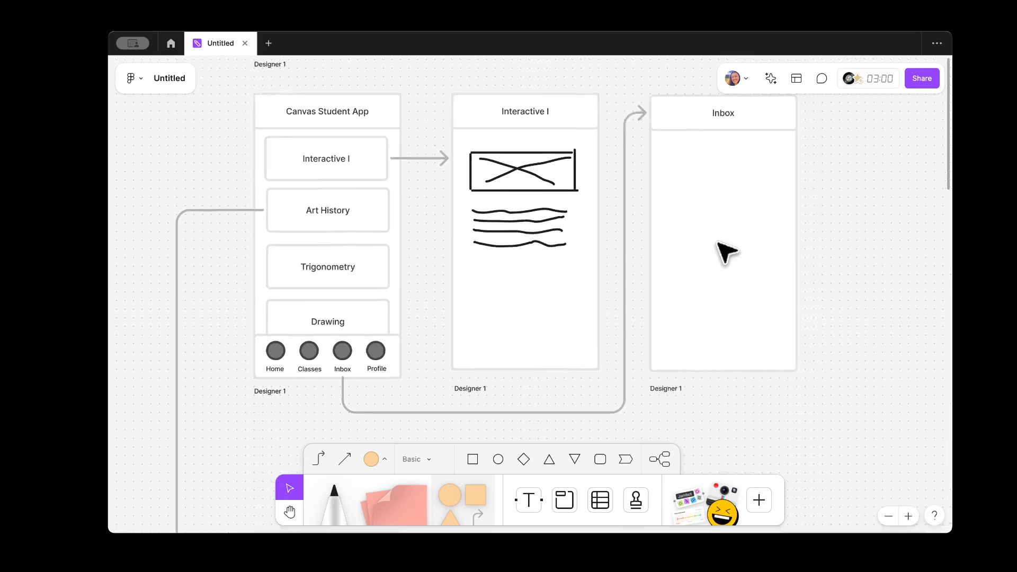
Step: Paste the share link as a text box to the right of the Inbox screen
scroll(725, 251, right, 4)
key(t)
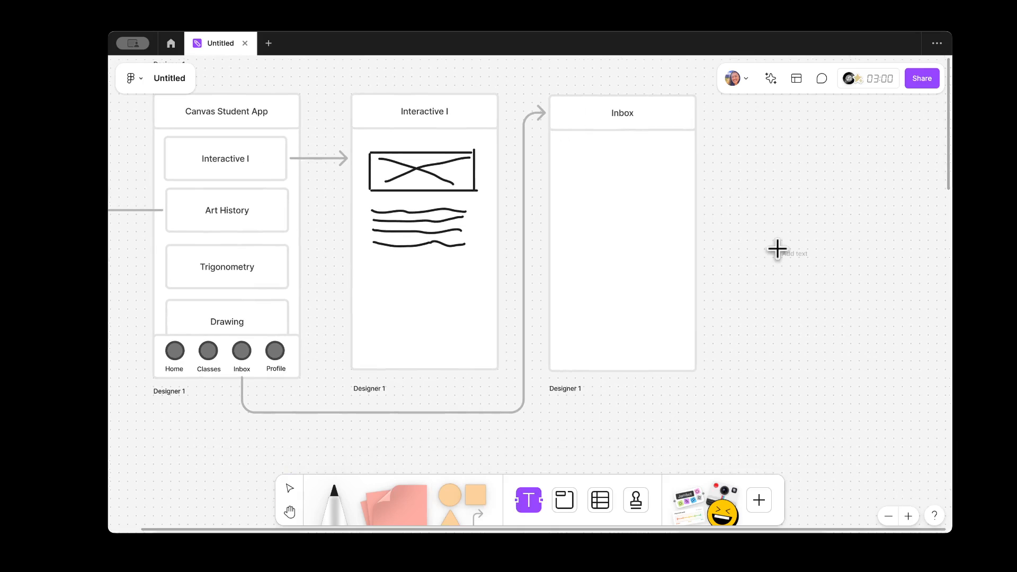
click(777, 249)
key(super+v)
key(super+a)
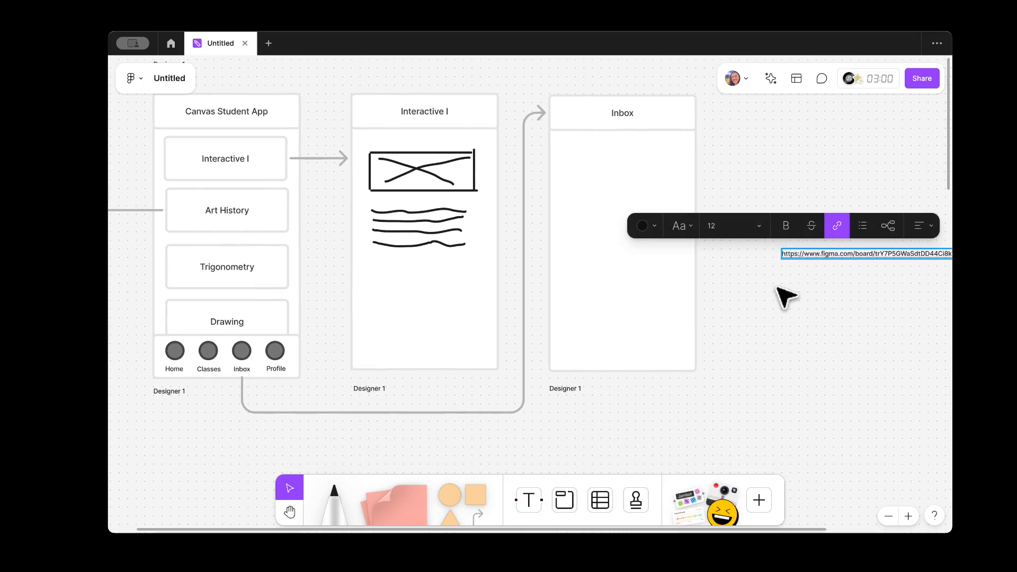
scroll(821, 273, right, 3)
key(Escape)
scroll(792, 341, up, 5)
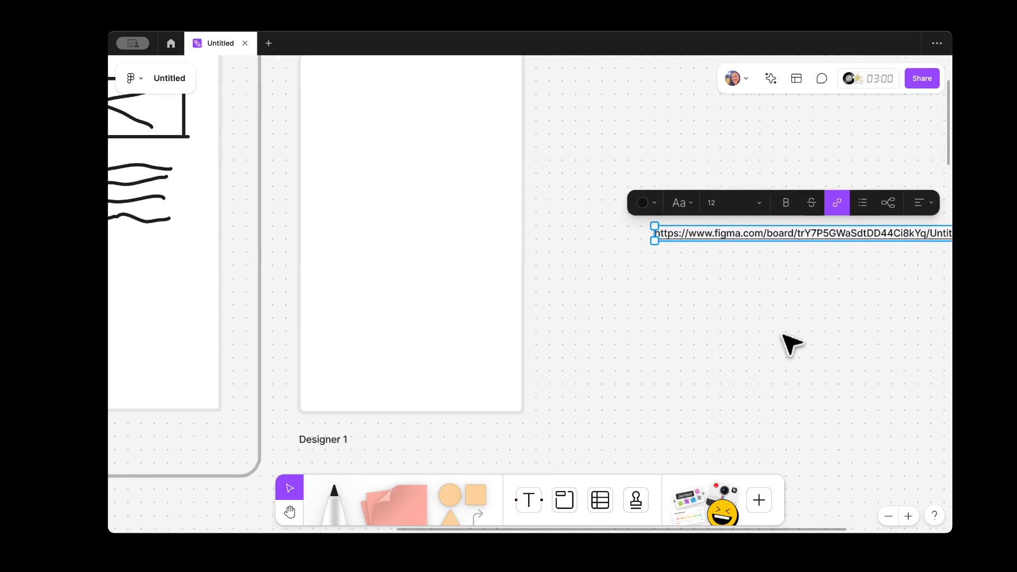
scroll(791, 344, right, 5)
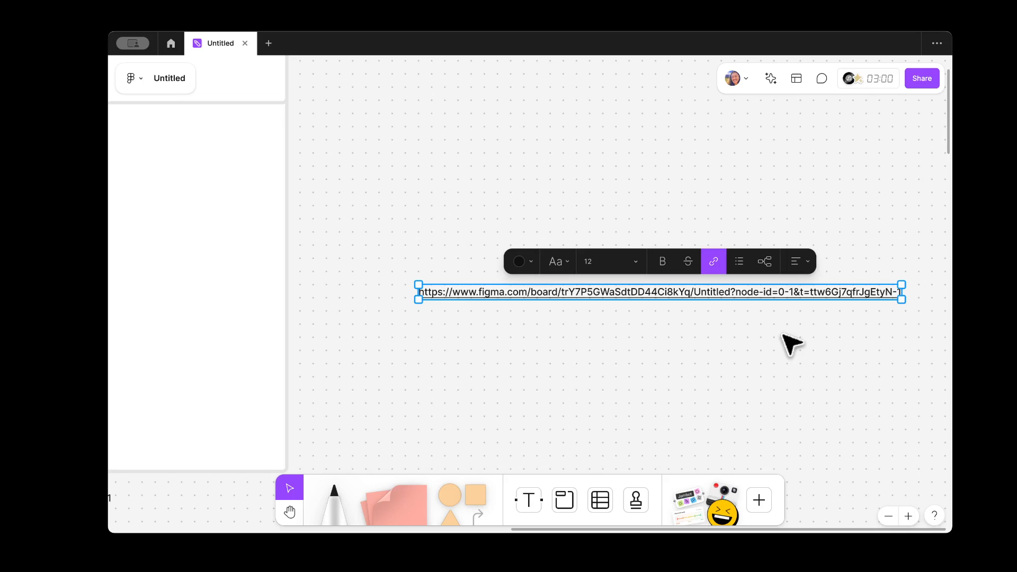
key(Escape)
Step: Add a text box with the contact's e-mail address just beneath the link
key(t)
click(566, 331)
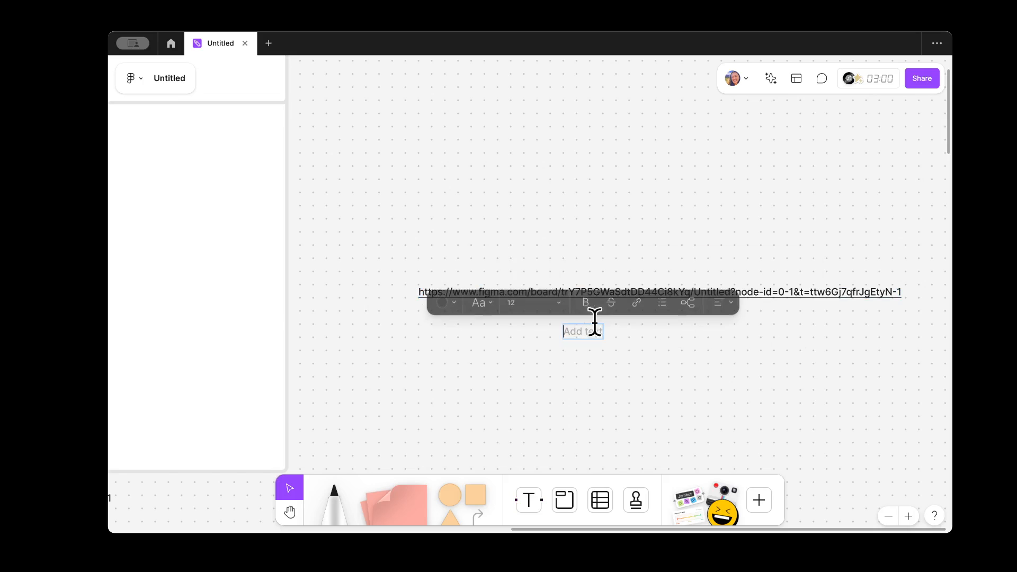
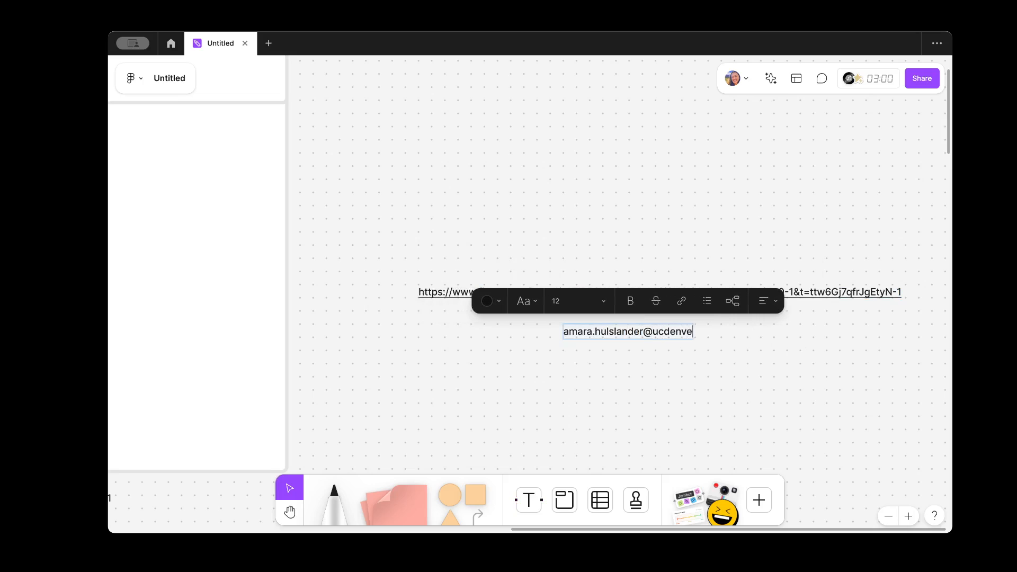
key(Escape)
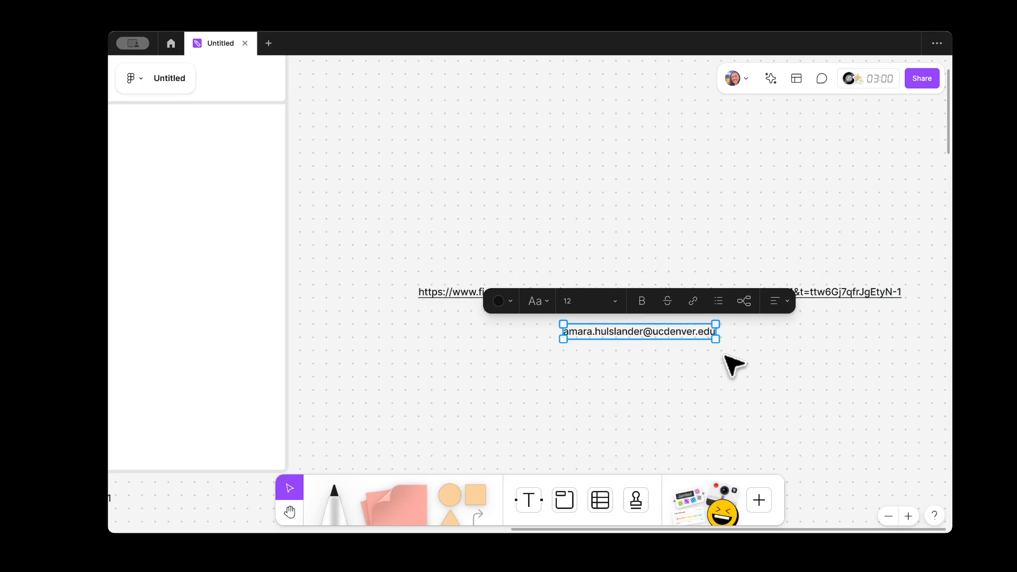
drag(698, 334, 695, 325)
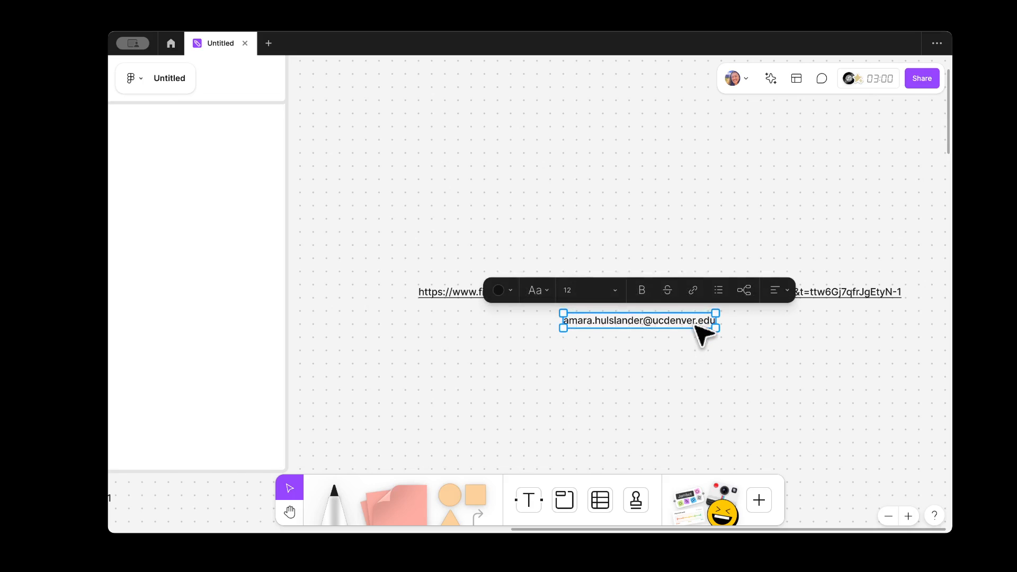
click(792, 379)
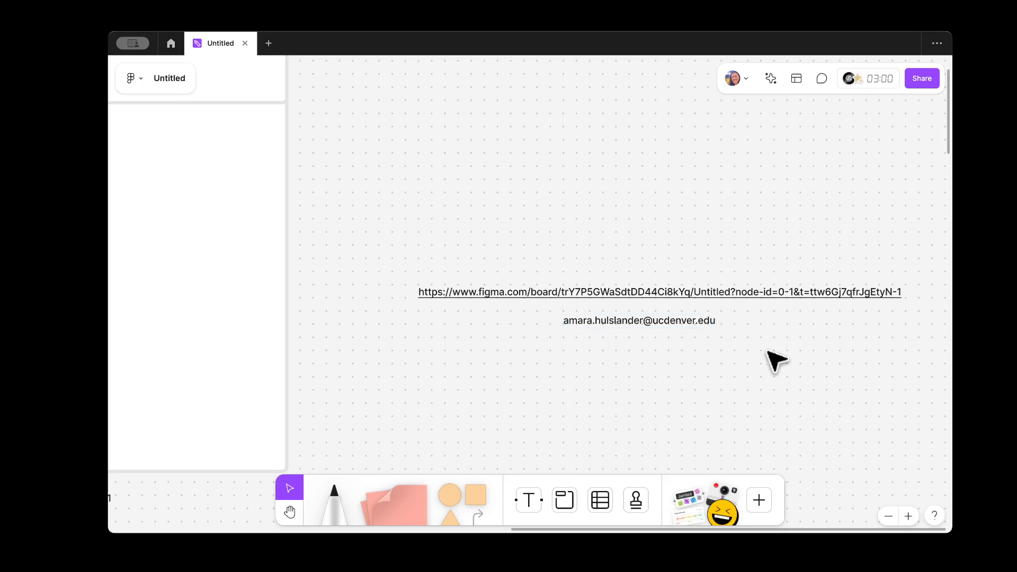
double_click(726, 292)
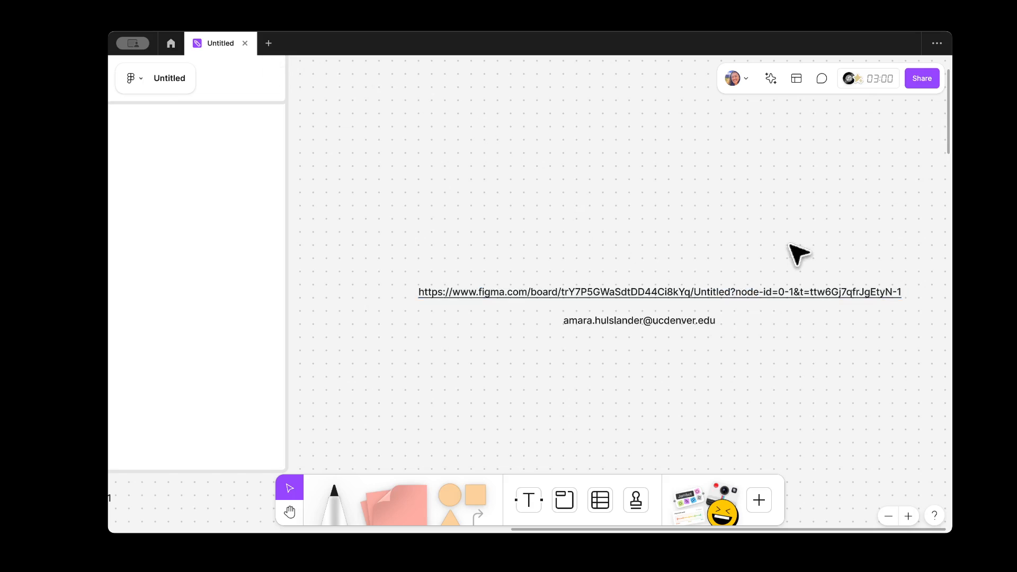
scroll(790, 237, down, 4)
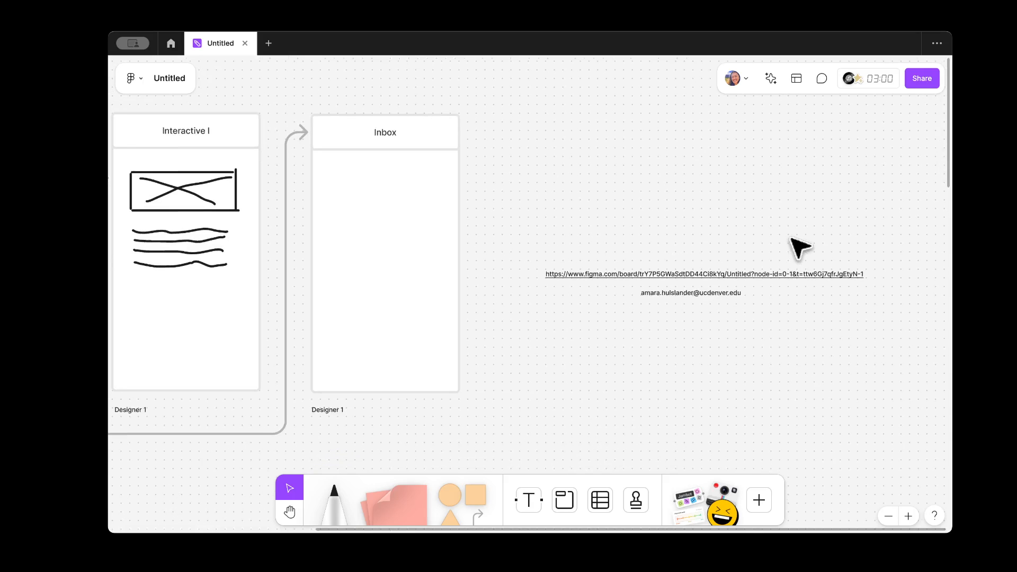
scroll(790, 237, left, 8)
scroll(799, 246, right, 2)
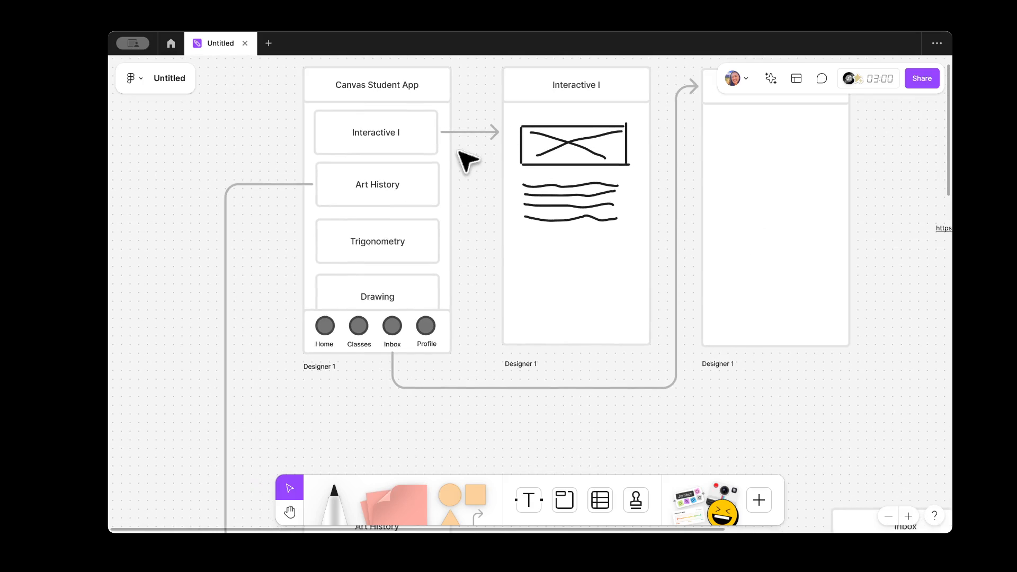
scroll(465, 159, up, 2)
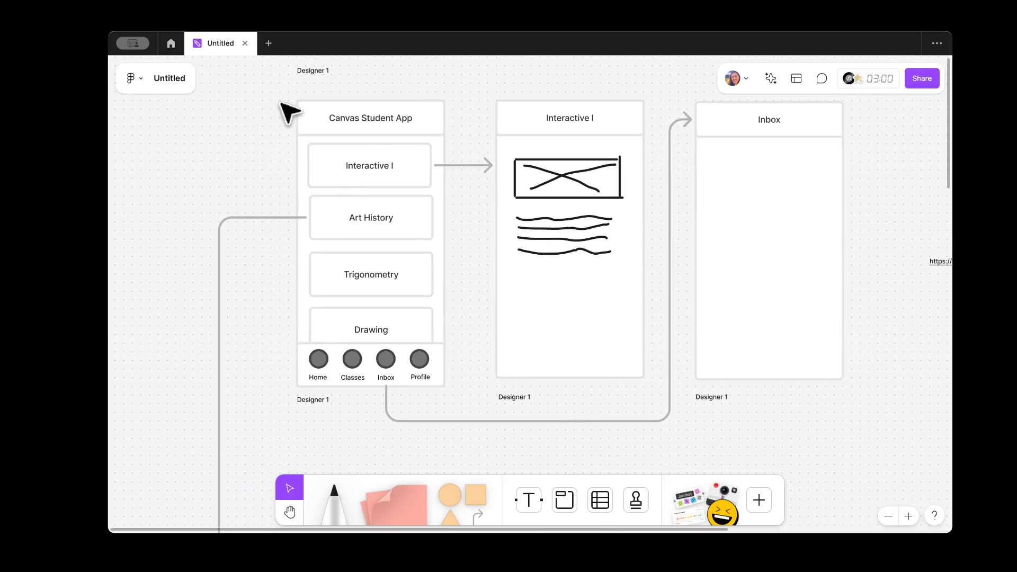
click(585, 317)
click(764, 317)
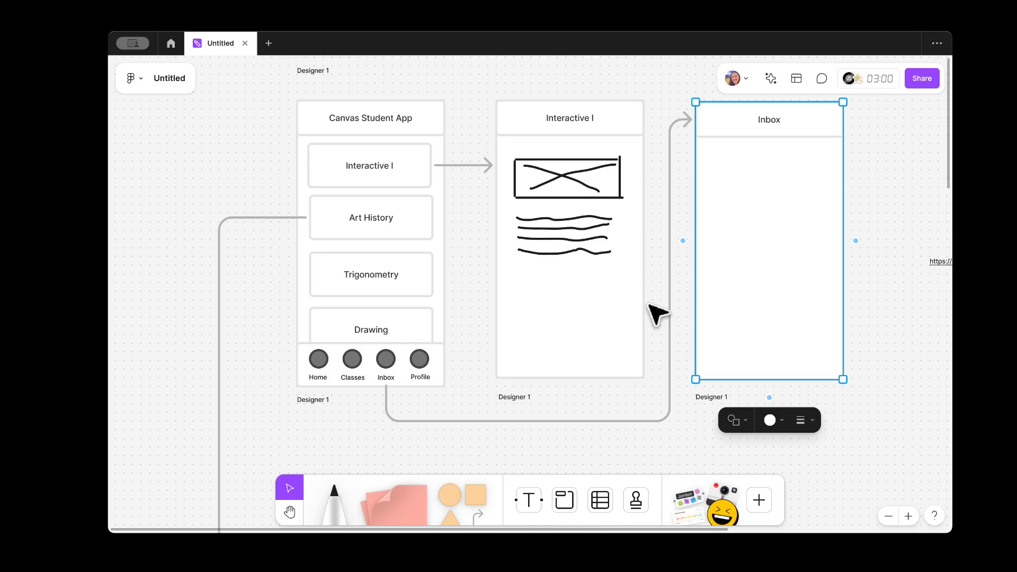
click(402, 131)
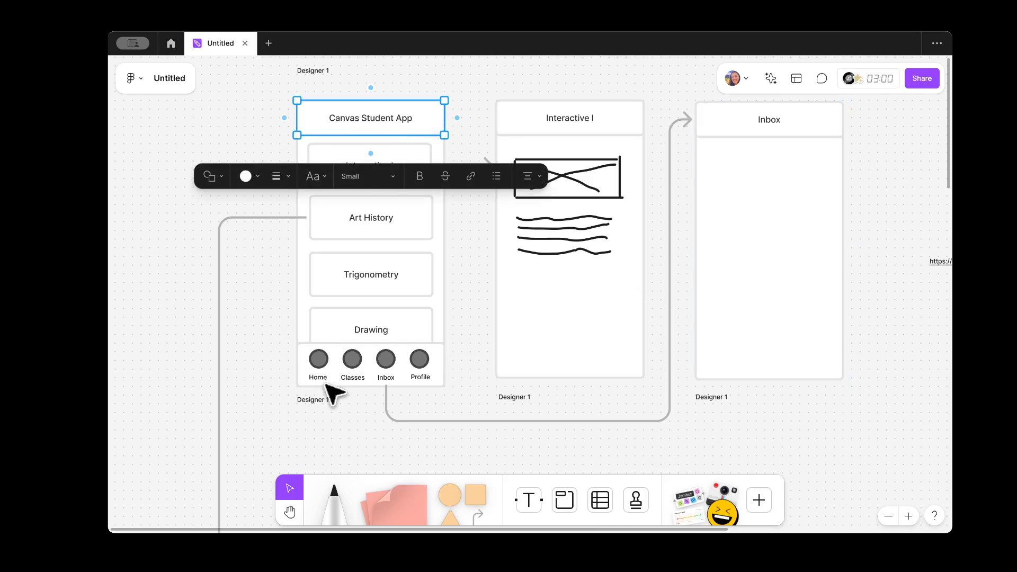
click(465, 155)
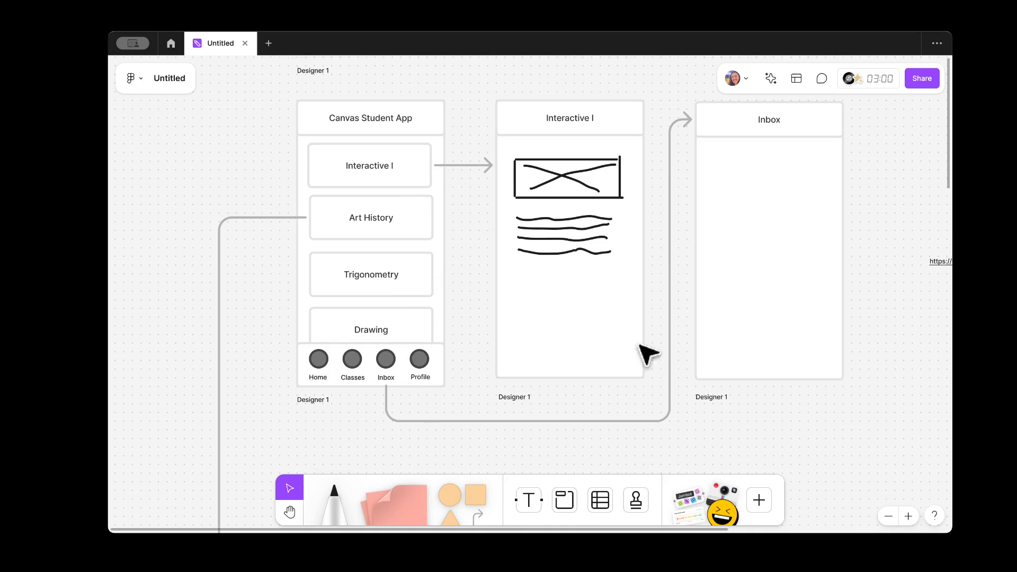
scroll(244, 257, down, 3)
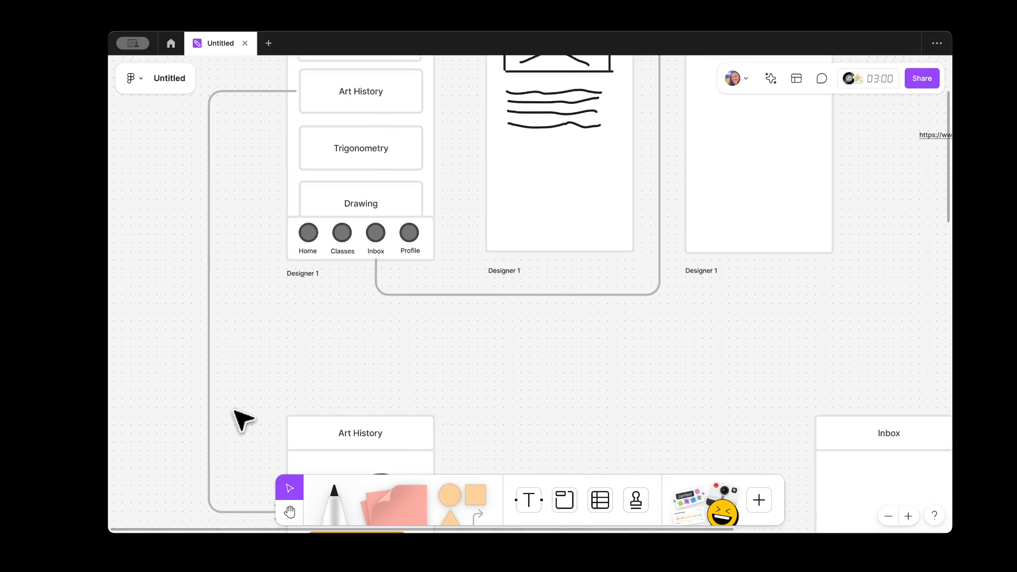
scroll(243, 420, down, 3)
scroll(495, 332, down, 3)
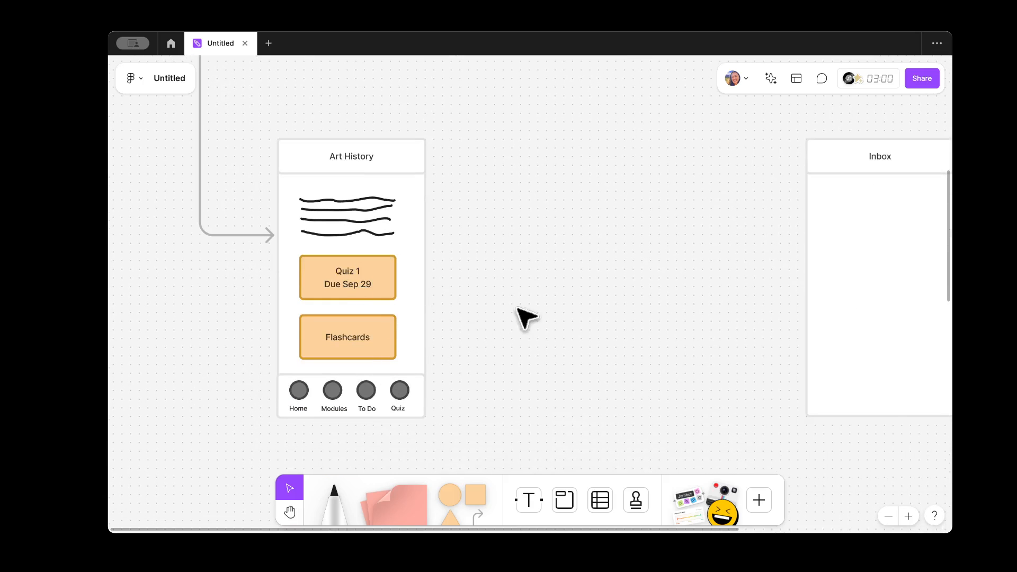
scroll(521, 308, down, 2)
scroll(522, 308, up, 3)
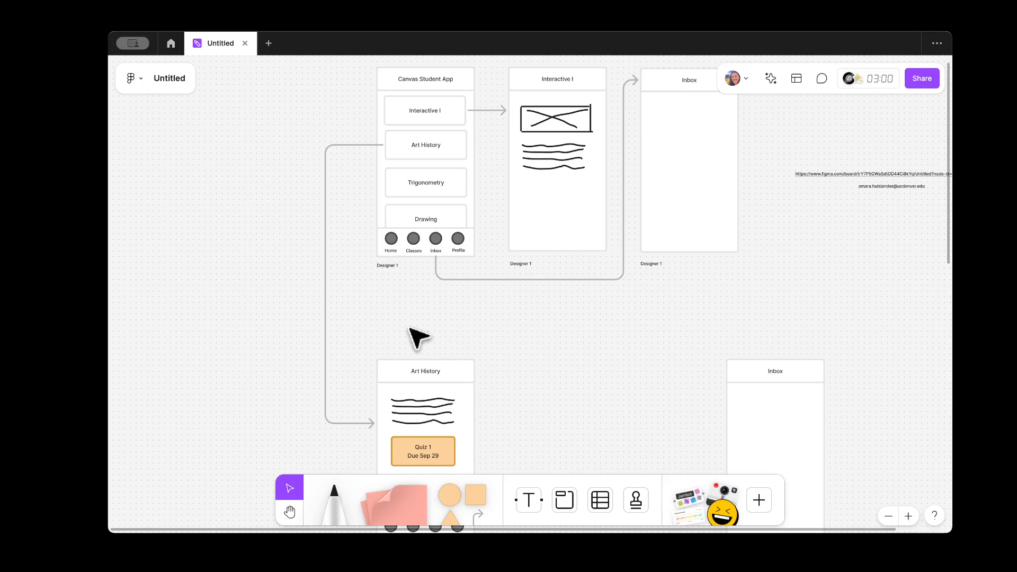
scroll(418, 335, up, 3)
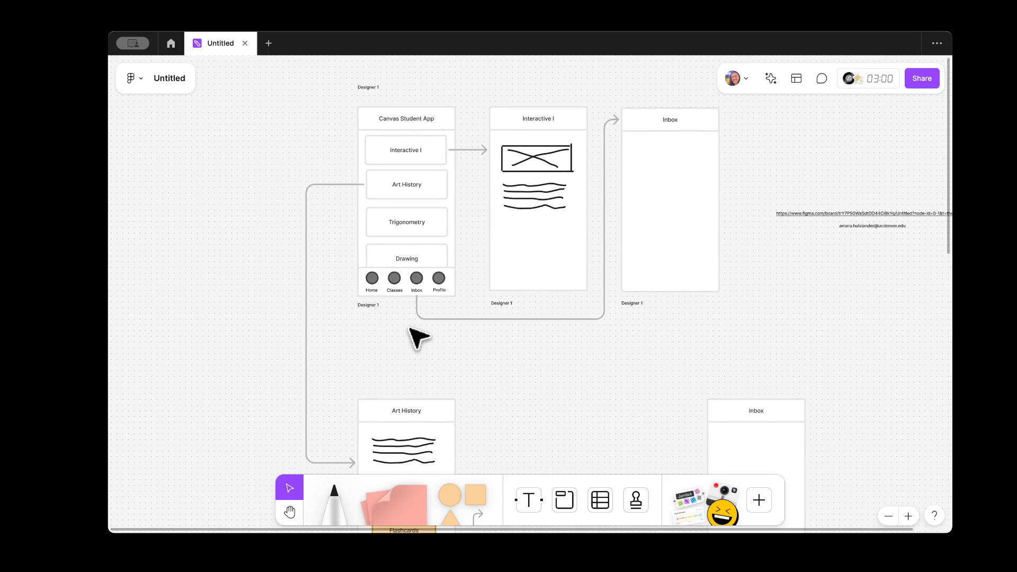